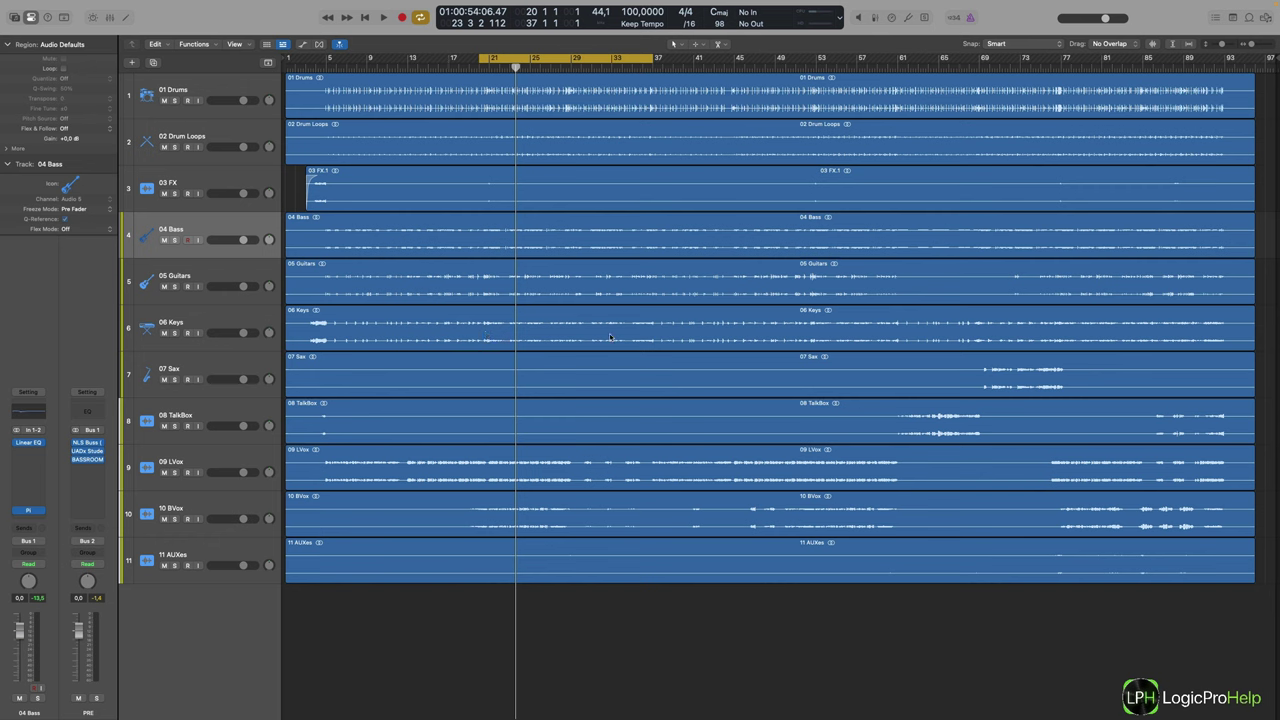
Review the Save As options for organizing the project and copying its files, and close the dialog without saving.
{"action": "left_click", "coordinate": [229, 20]}
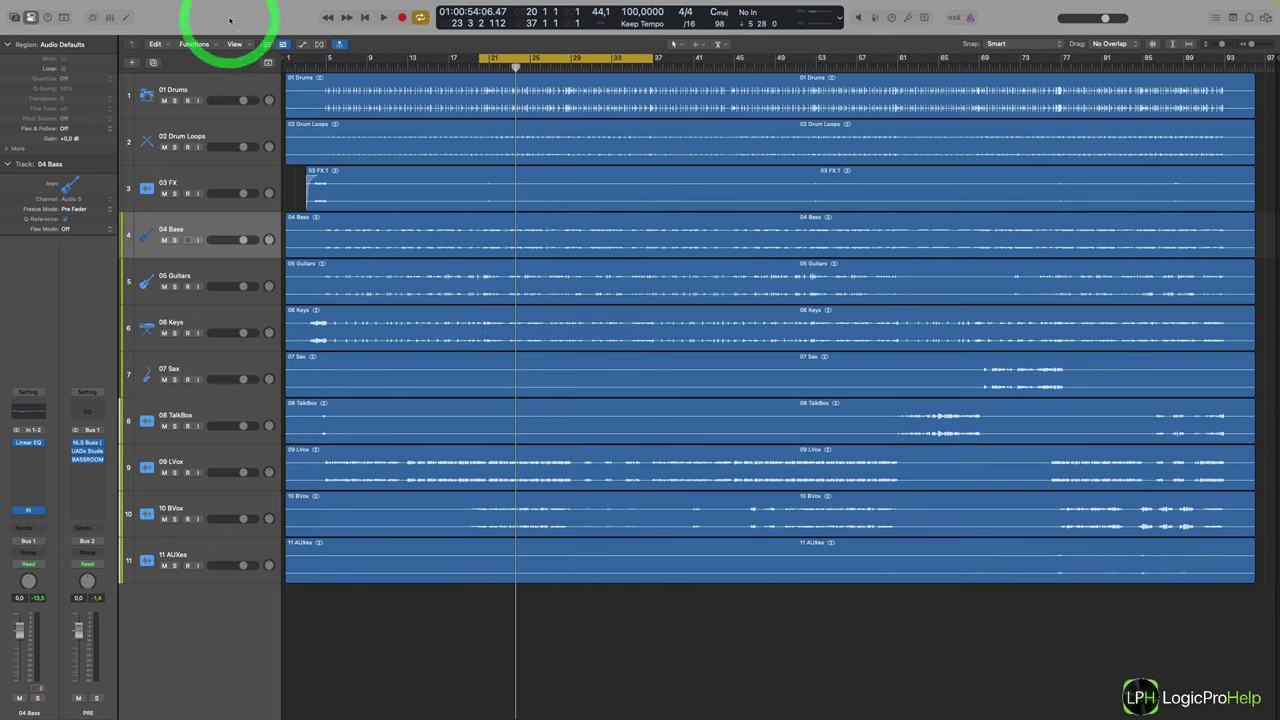
{"action": "left_click", "coordinate": [72, 5]}
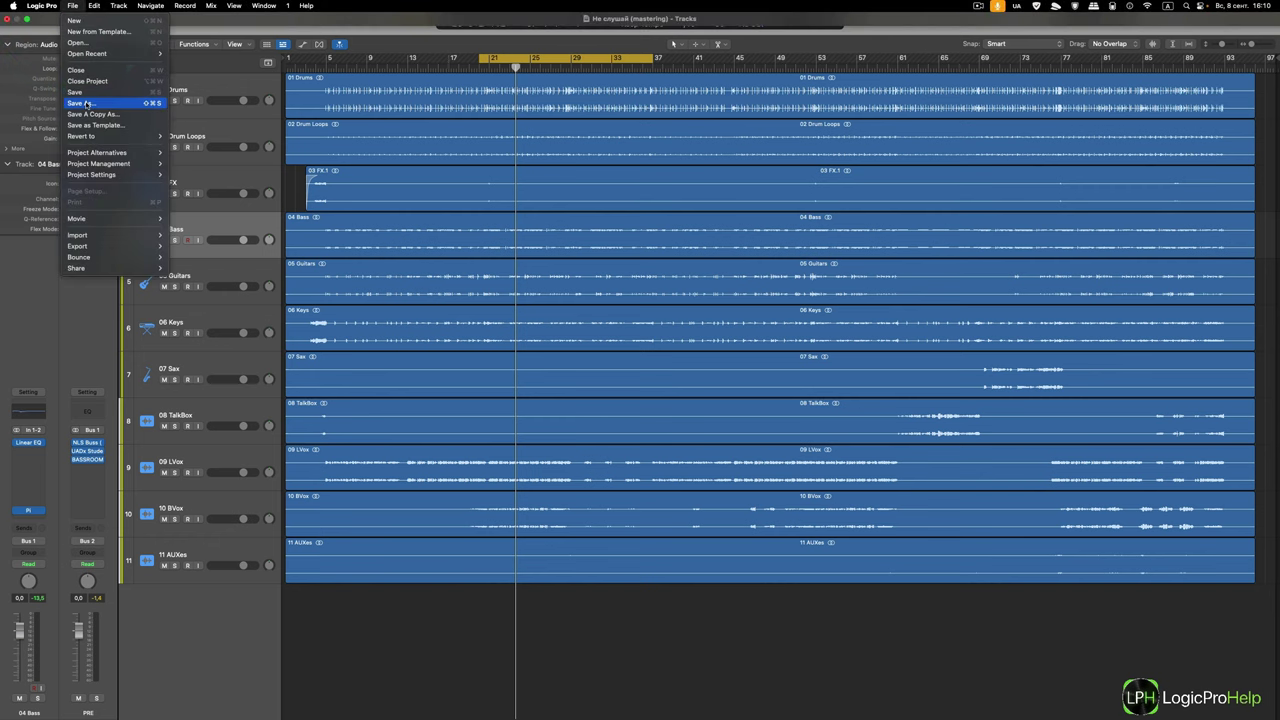
{"action": "left_click", "coordinate": [80, 92]}
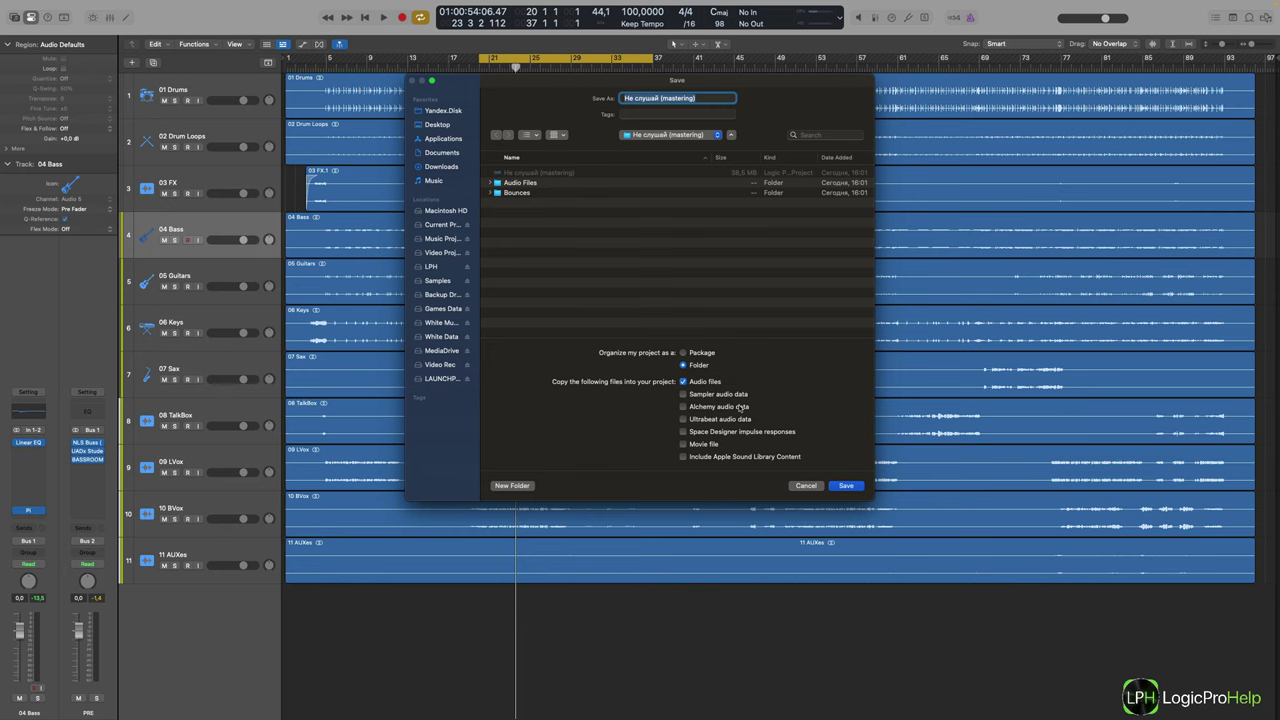
{"action": "left_click", "coordinate": [806, 486]}
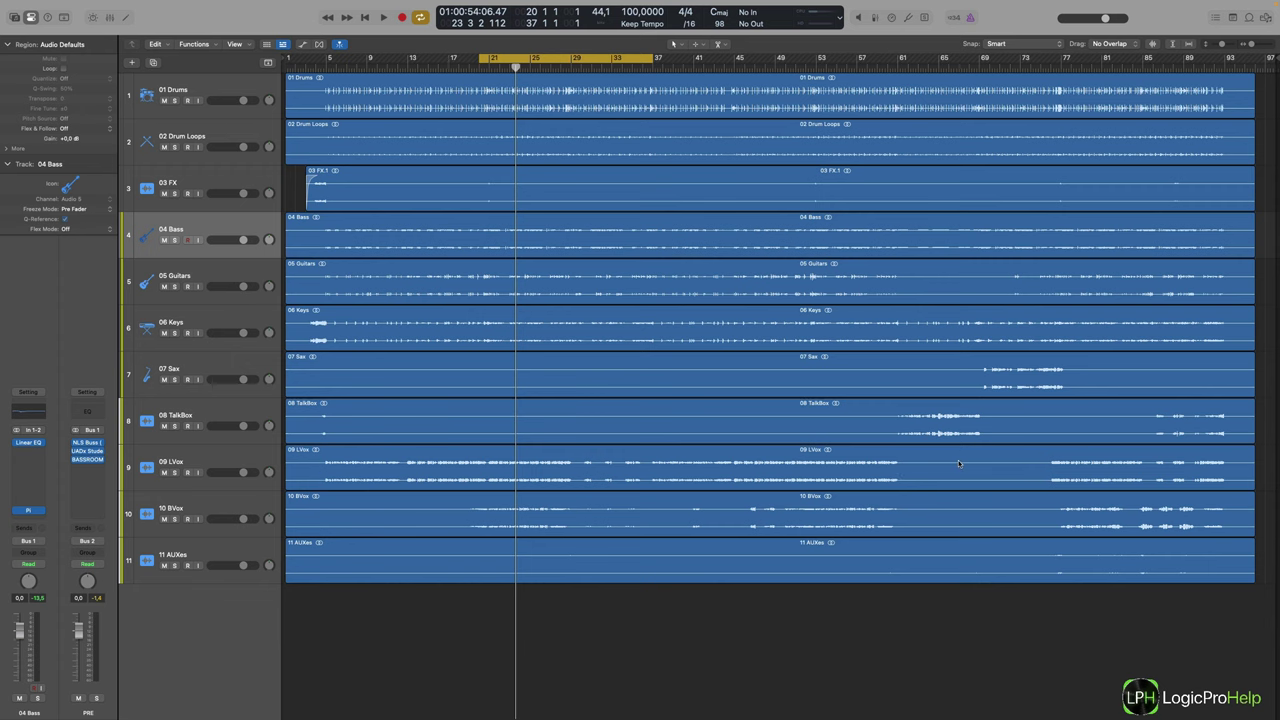
Switch to Finder and examine the contents of the Не слушай (mastering) project folder from the desktop.
{"action": "key", "text": "ctrl+Left"}
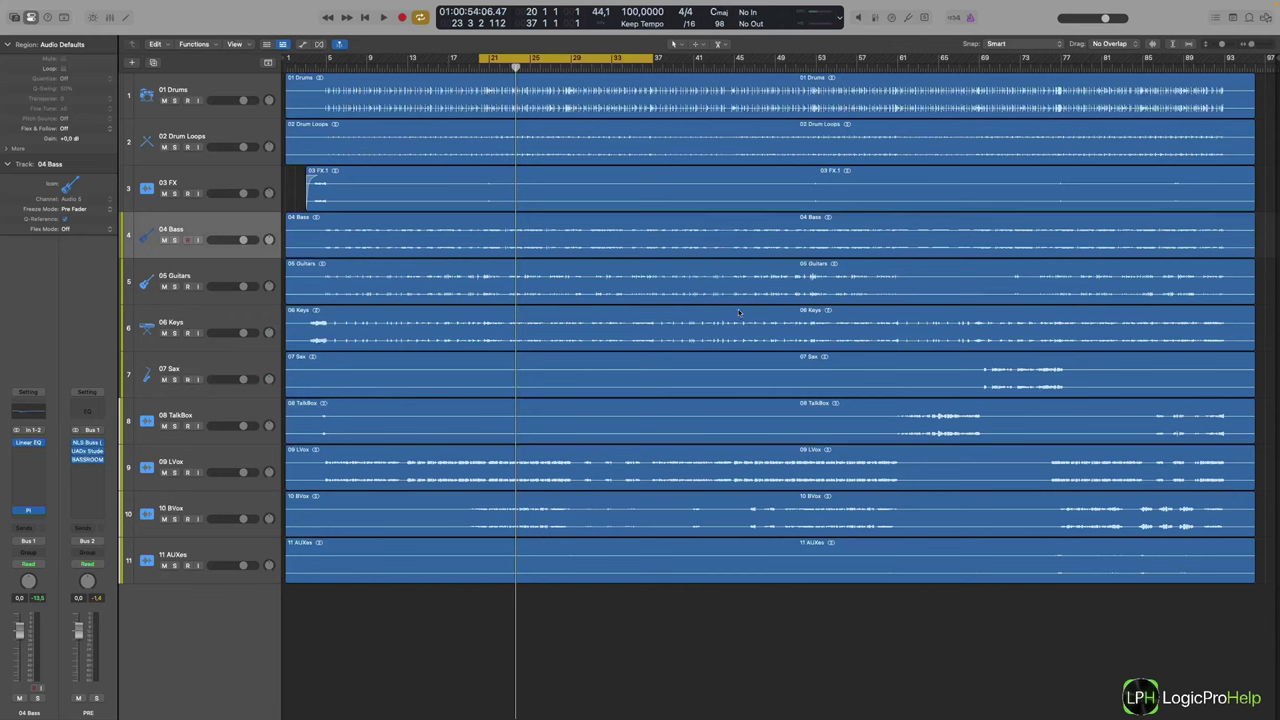
{"action": "left_click", "coordinate": [375, 97]}
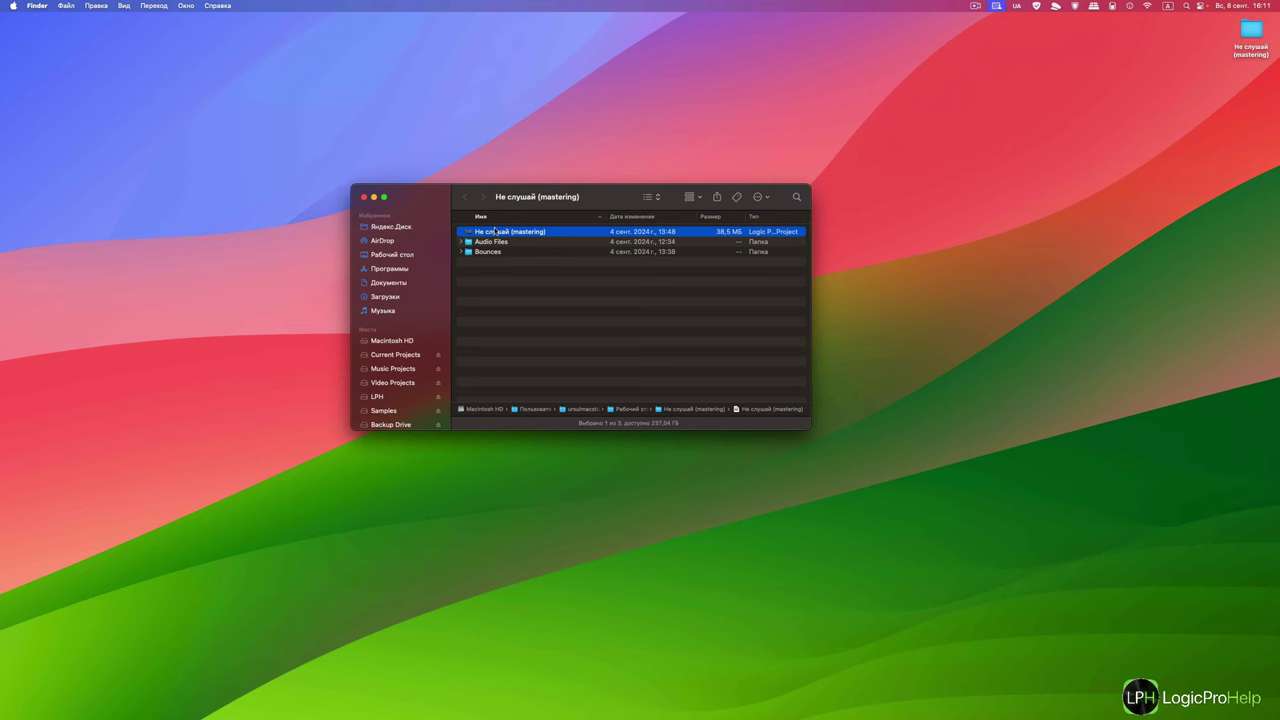
{"action": "mouse_move", "coordinate": [575, 203]}
{"action": "left_mouse_down"}
{"action": "mouse_move", "coordinate": [539, 209]}
{"action": "mouse_move", "coordinate": [568, 209]}
{"action": "left_mouse_up"}
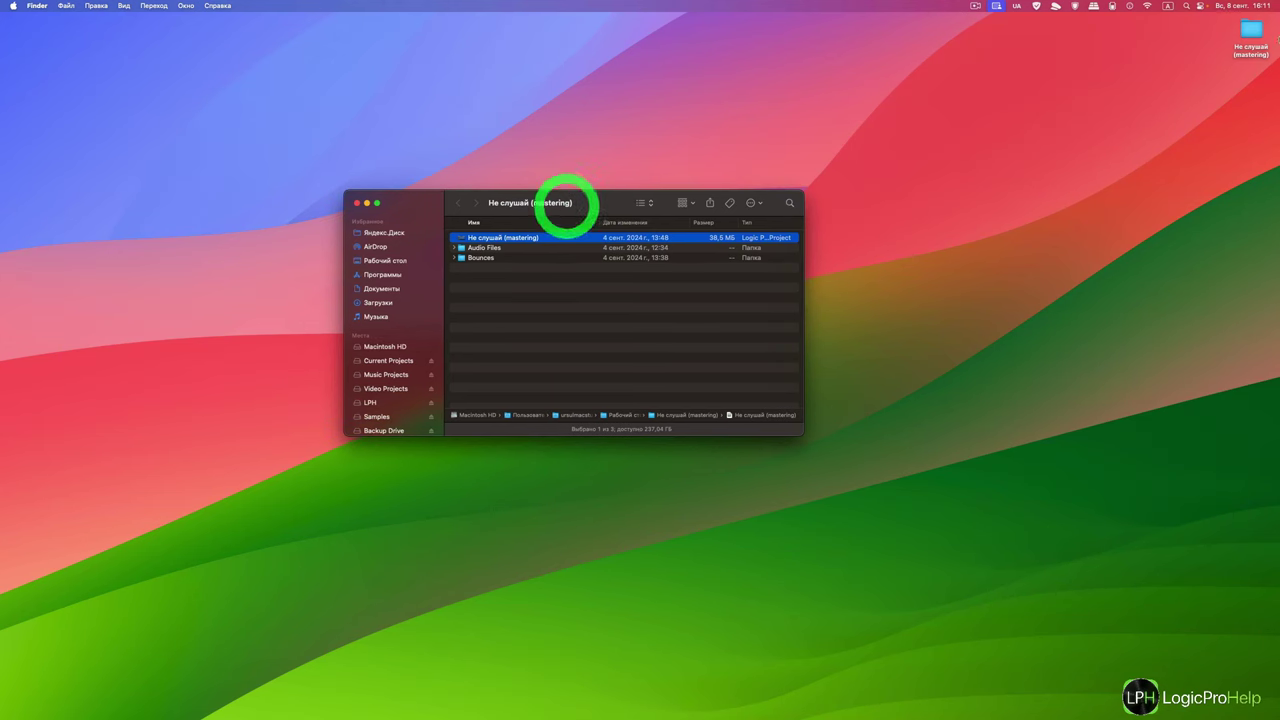
{"action": "left_click", "coordinate": [1250, 36]}
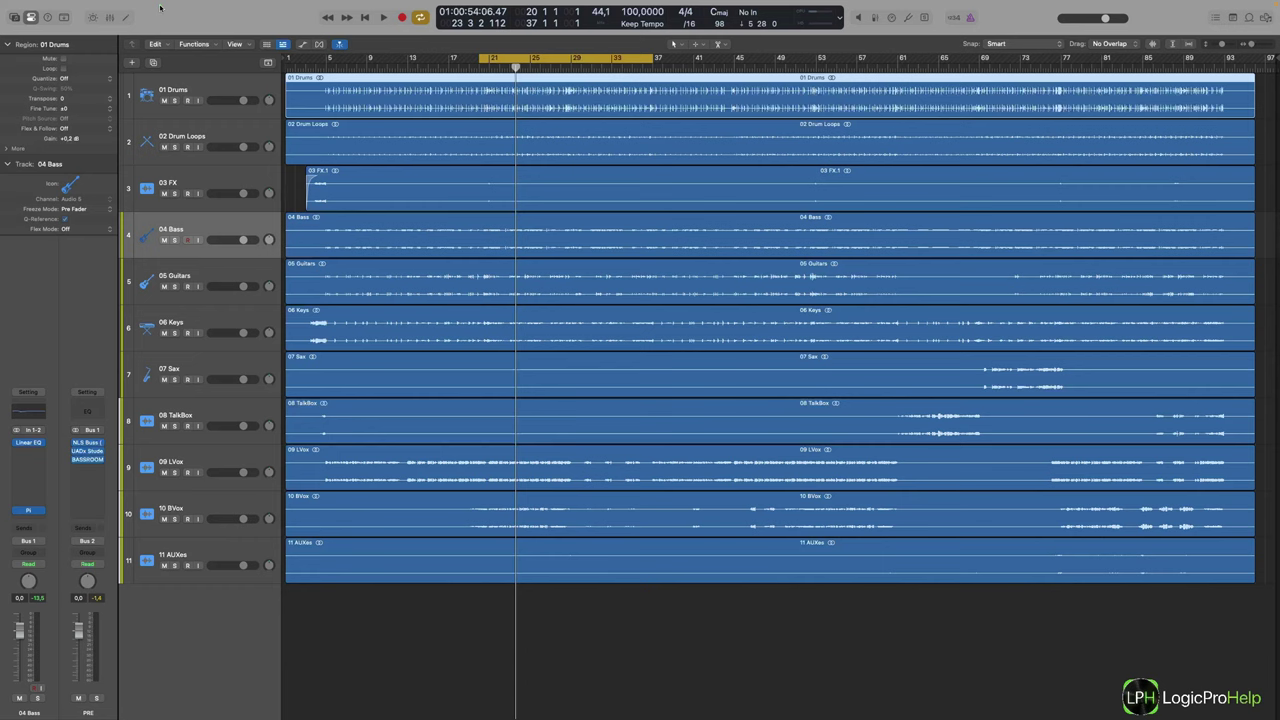
Open the Logic Pro project's Save As options and compare Folder and Package organization, leaving Package chosen.
{"action": "left_click", "coordinate": [159, 6]}
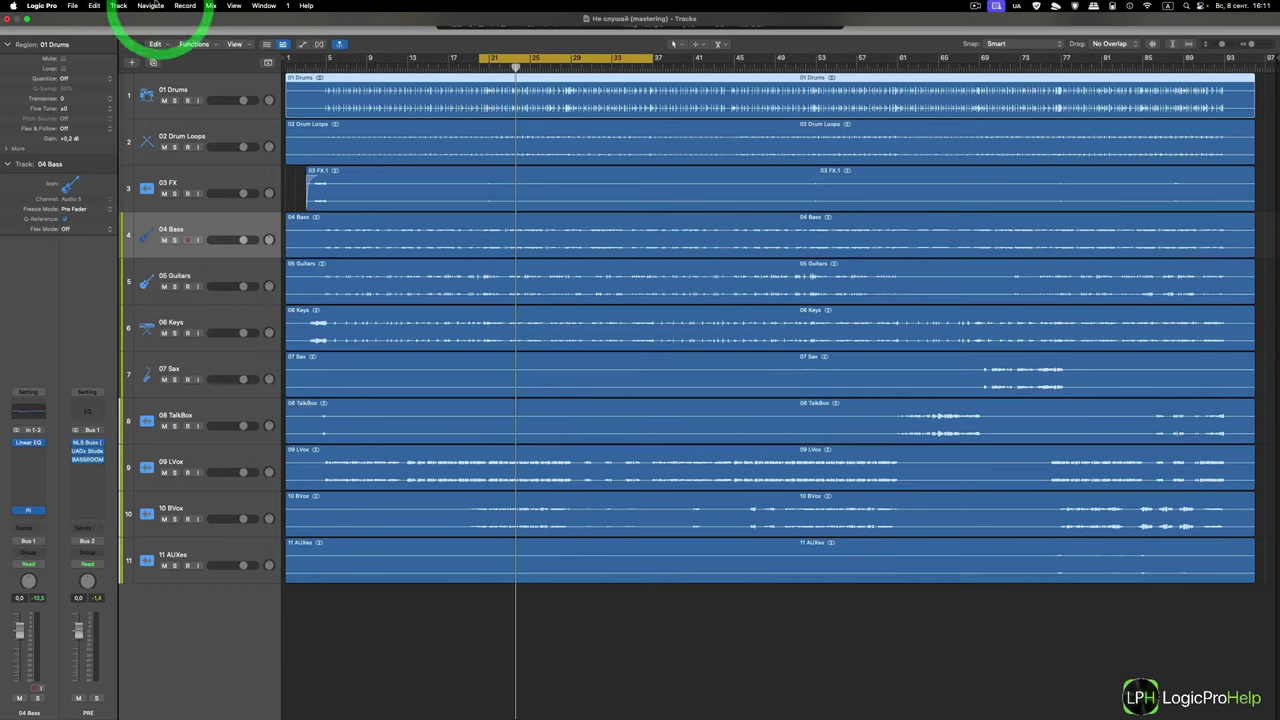
{"action": "left_click", "coordinate": [72, 6]}
{"action": "left_click", "coordinate": [97, 102]}
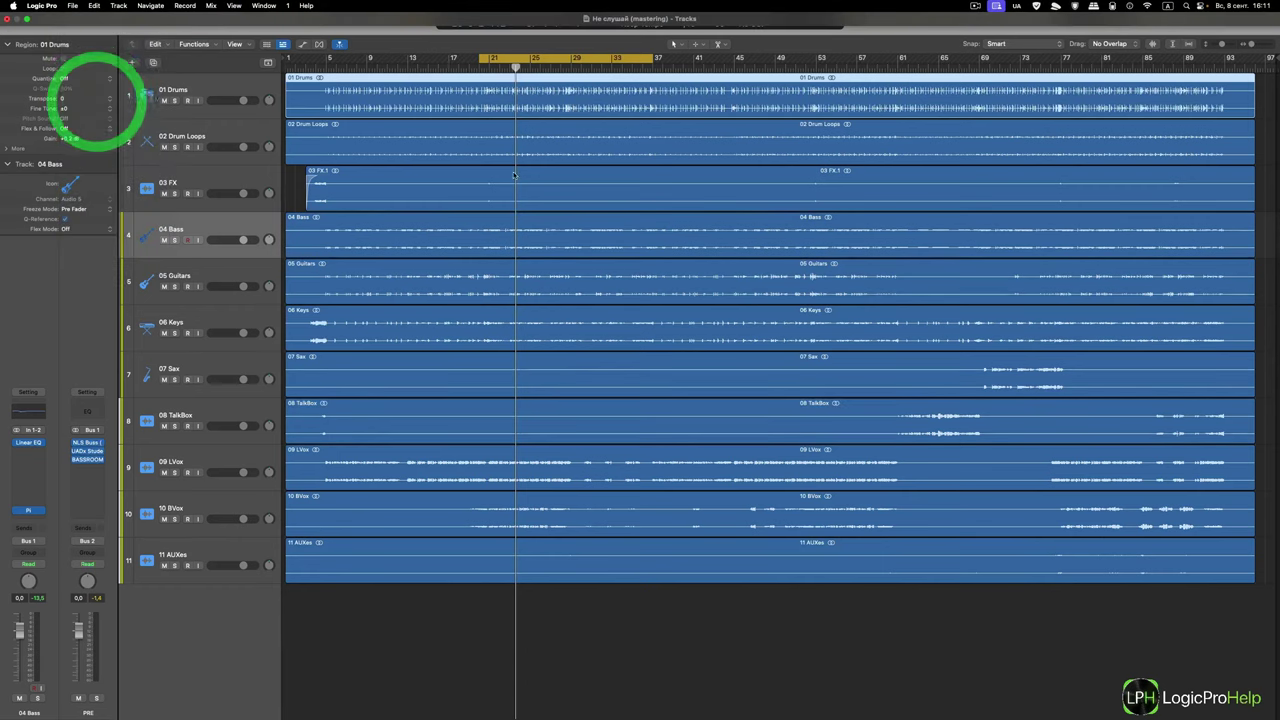
{"action": "left_click", "coordinate": [697, 352]}
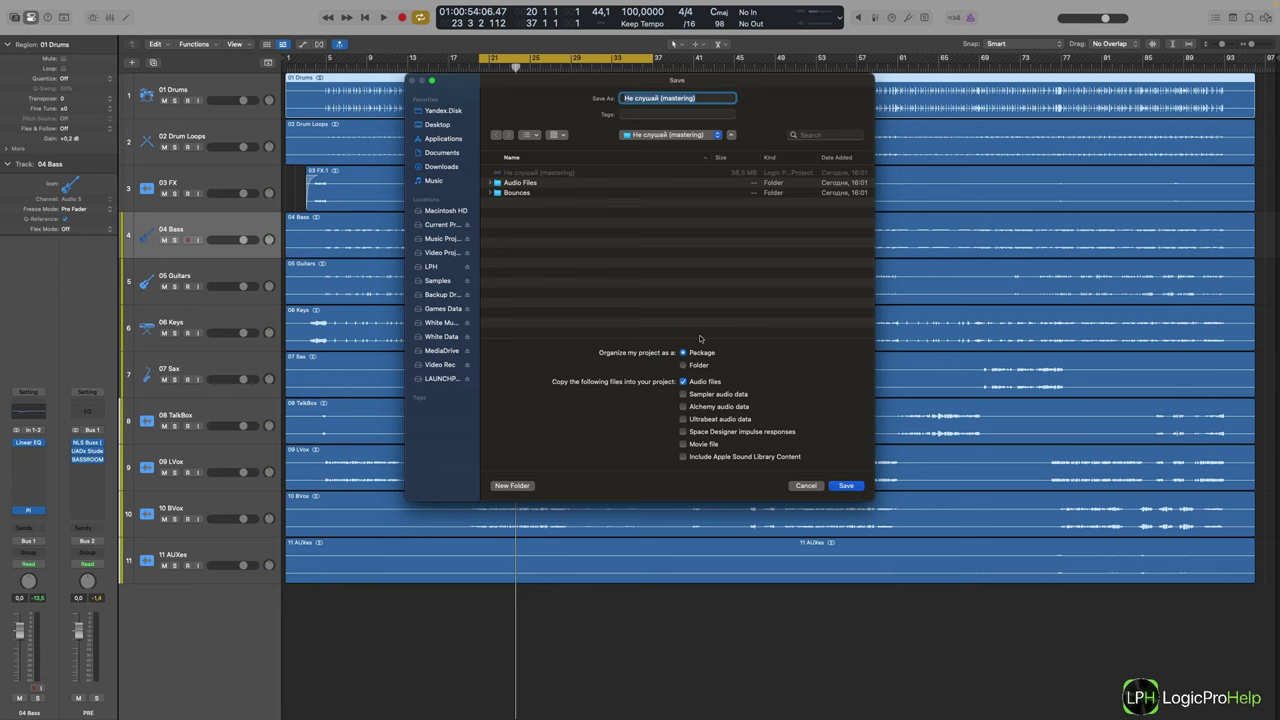
{"action": "left_click", "coordinate": [683, 365]}
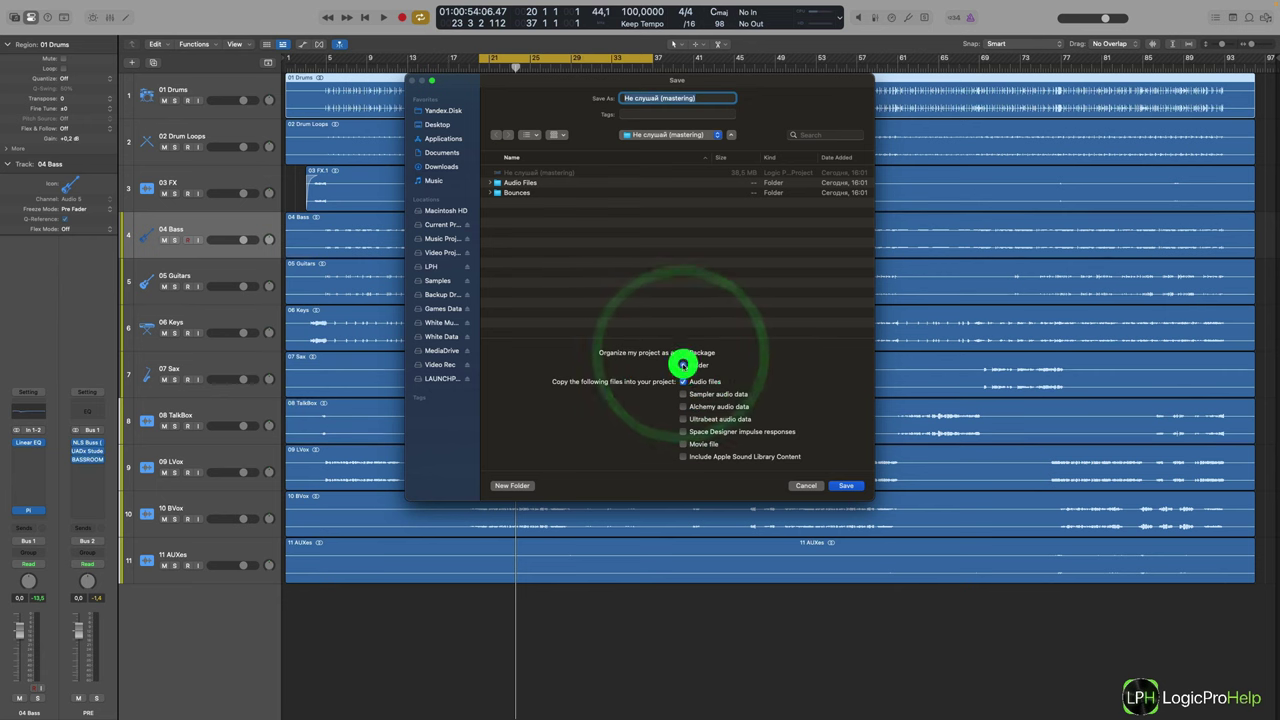
{"action": "left_click", "coordinate": [683, 355]}
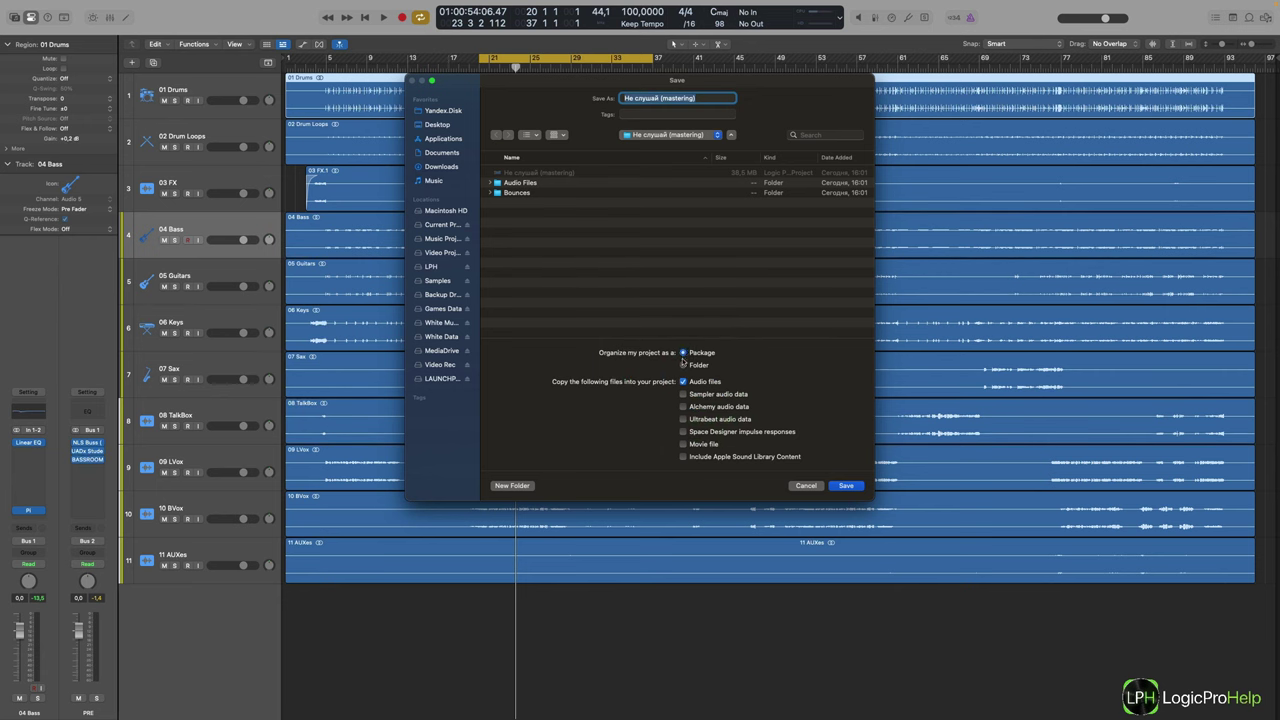
{"action": "left_click", "coordinate": [682, 355]}
Examine the project's existing files and the Audio Files folder in the save dialog, and cancel the save.
{"action": "scroll", "coordinate": [511, 255], "scroll_direction": "right", "scroll_amount": 1}
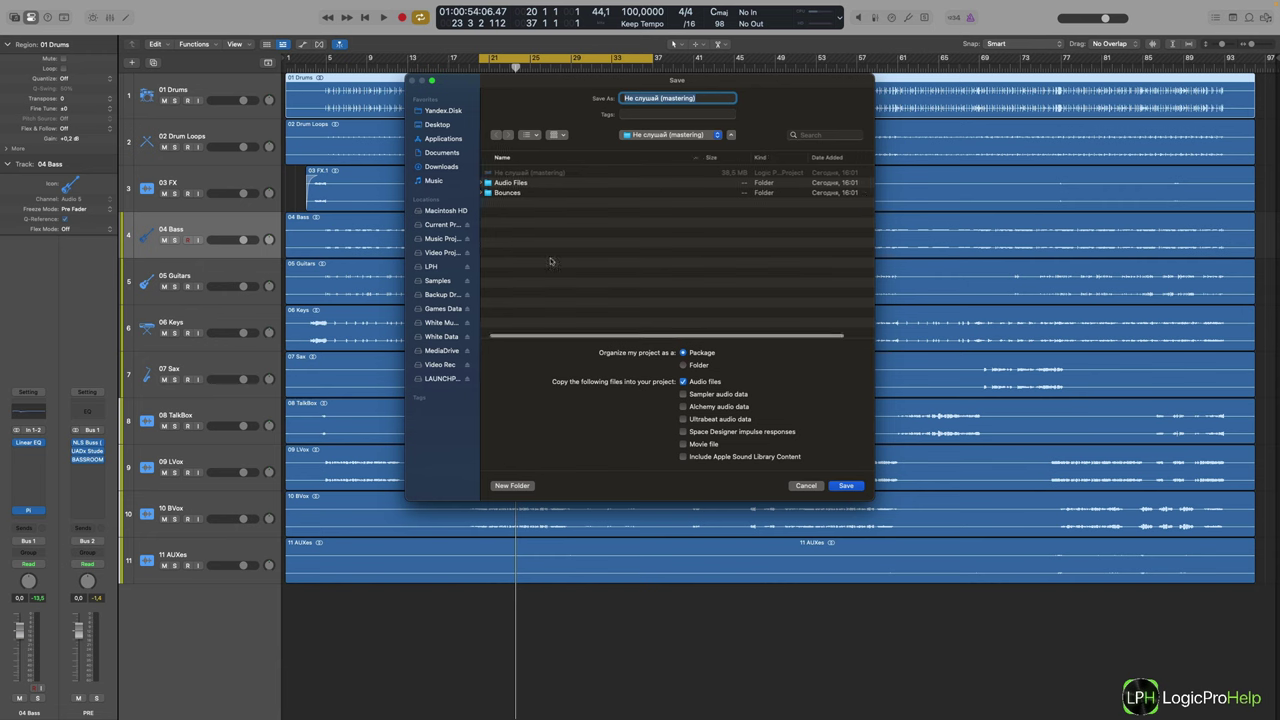
{"action": "scroll", "coordinate": [556, 266], "scroll_direction": "left", "scroll_amount": 1}
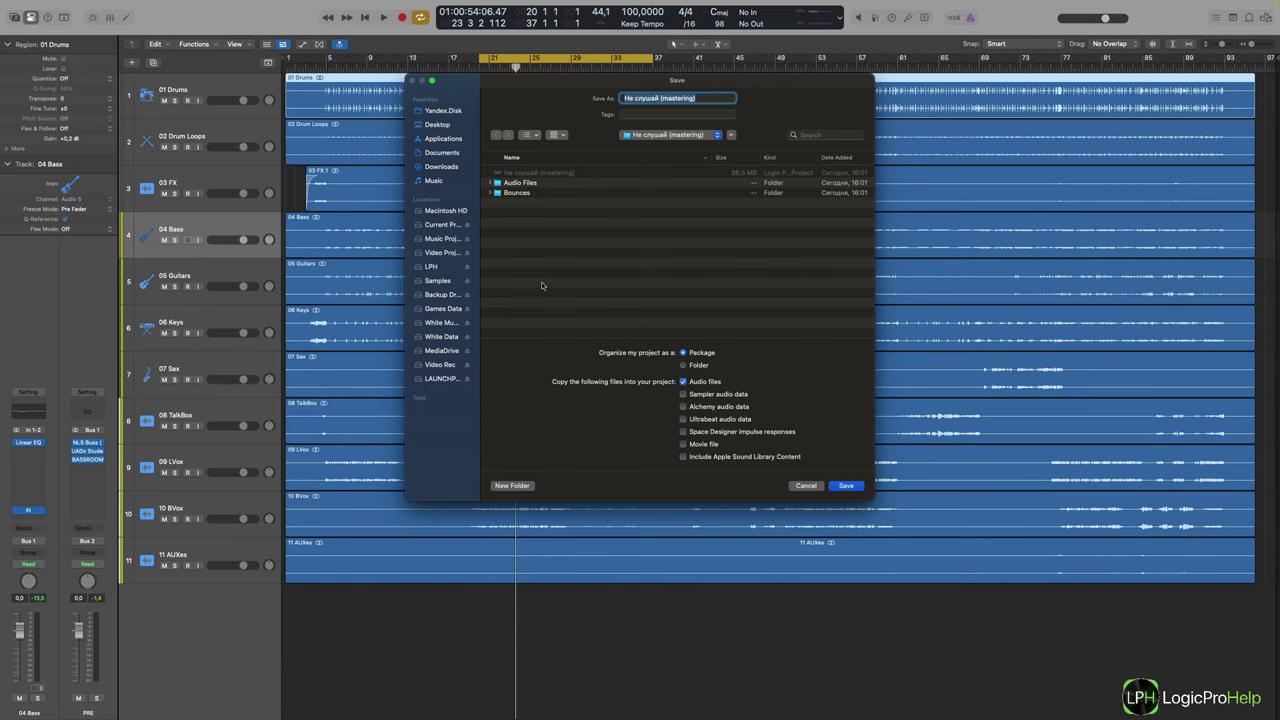
{"action": "left_click", "coordinate": [491, 183]}
{"action": "left_click", "coordinate": [491, 183]}
{"action": "scroll", "coordinate": [584, 263], "scroll_direction": "right", "scroll_amount": 1}
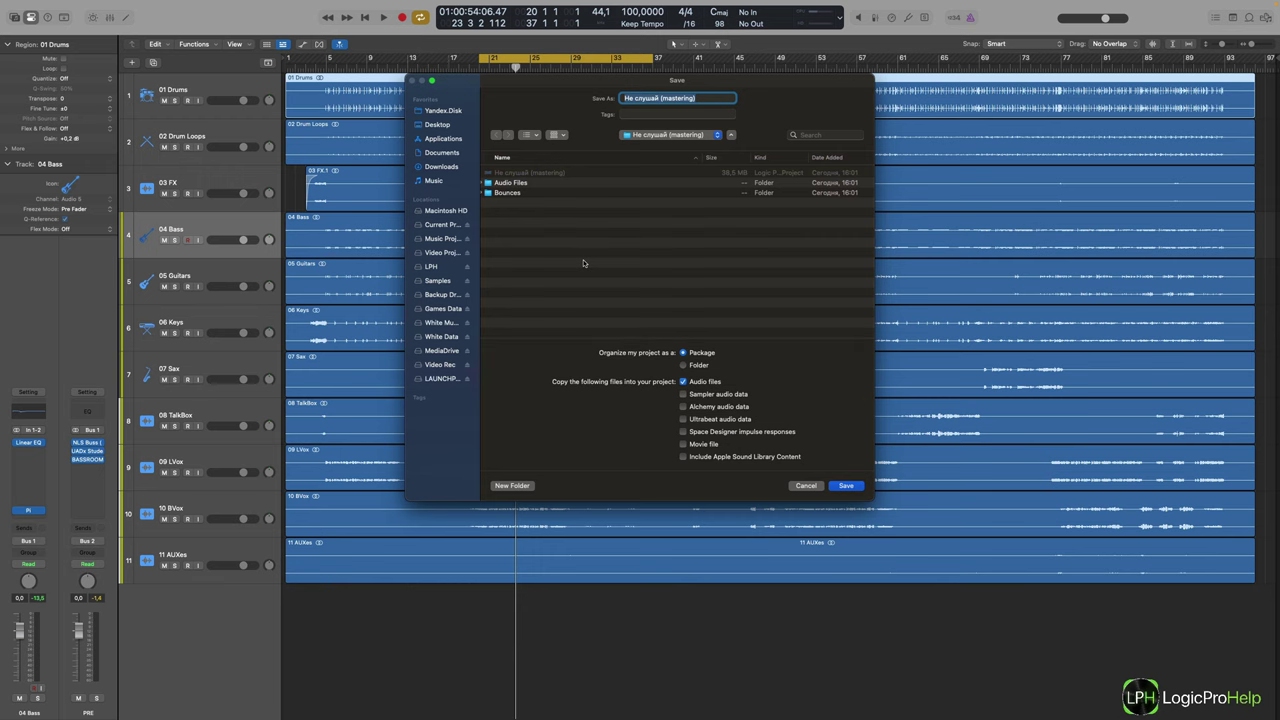
{"action": "scroll", "coordinate": [590, 290], "scroll_direction": "left", "scroll_amount": 1}
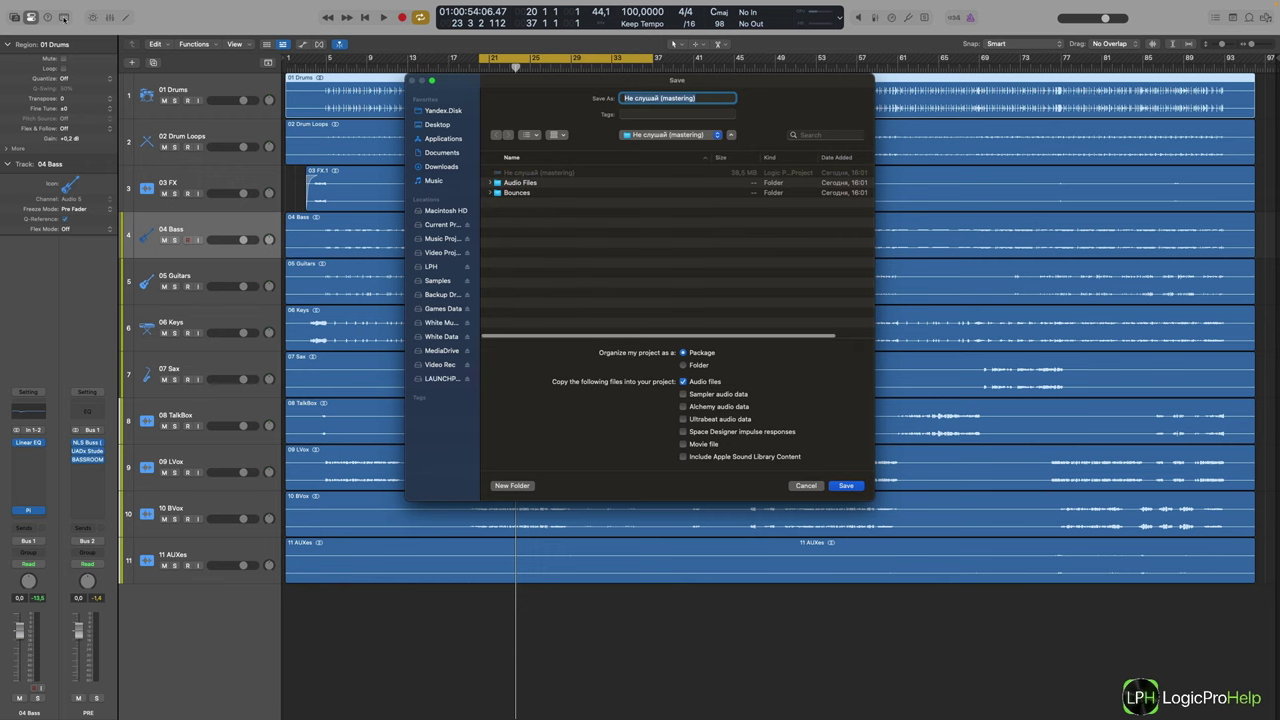
{"action": "left_click", "coordinate": [816, 488]}
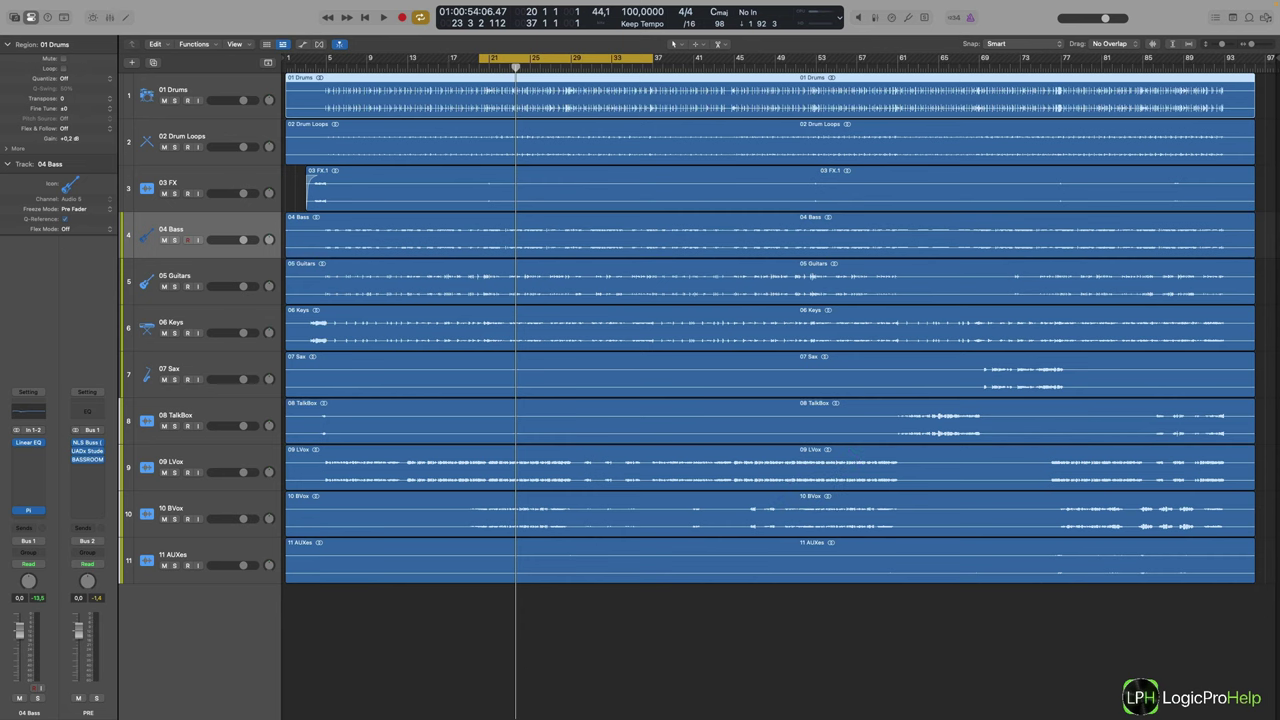
{"action": "left_click", "coordinate": [72, 5]}
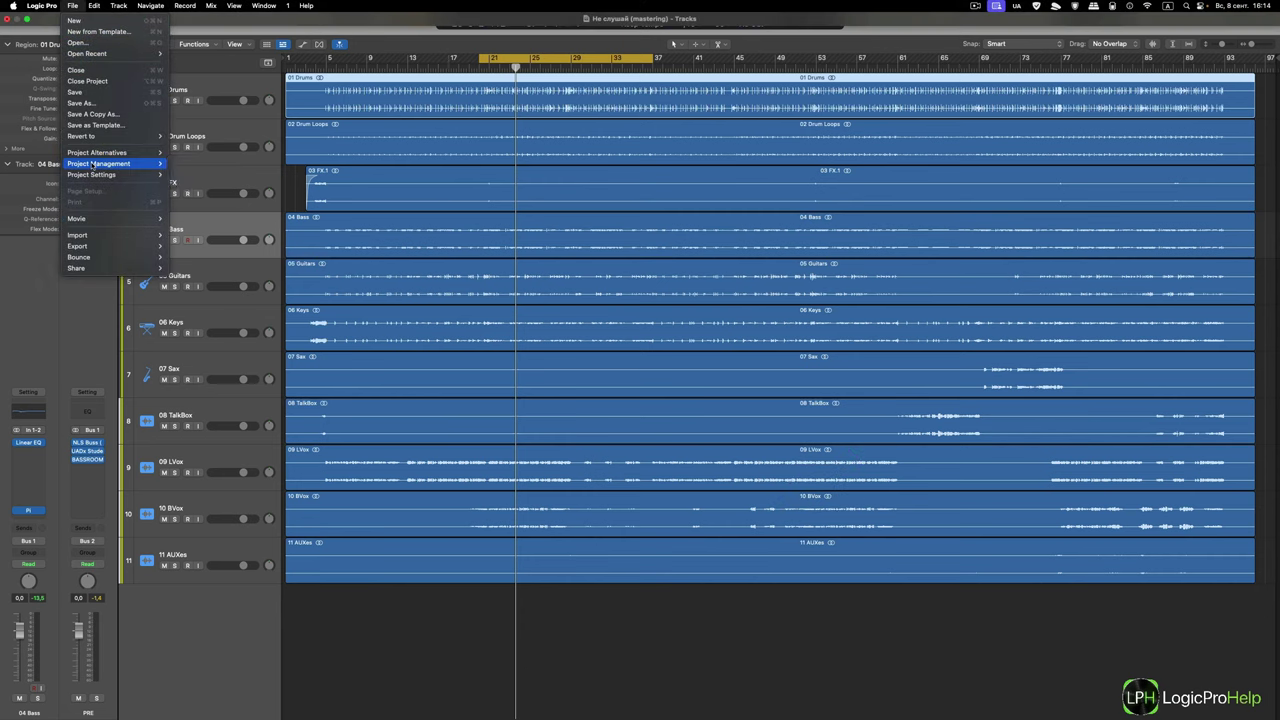
{"action": "mouse_move", "coordinate": [93, 164]}
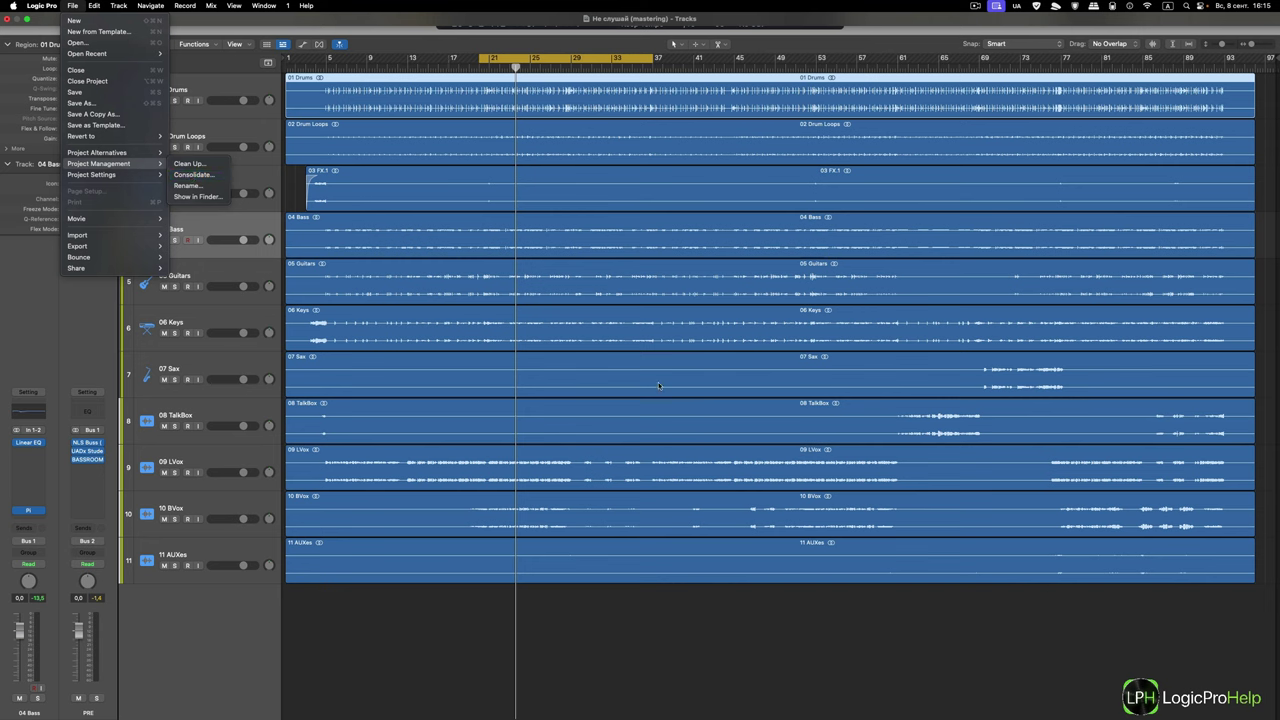
{"action": "left_click", "coordinate": [575, 344]}
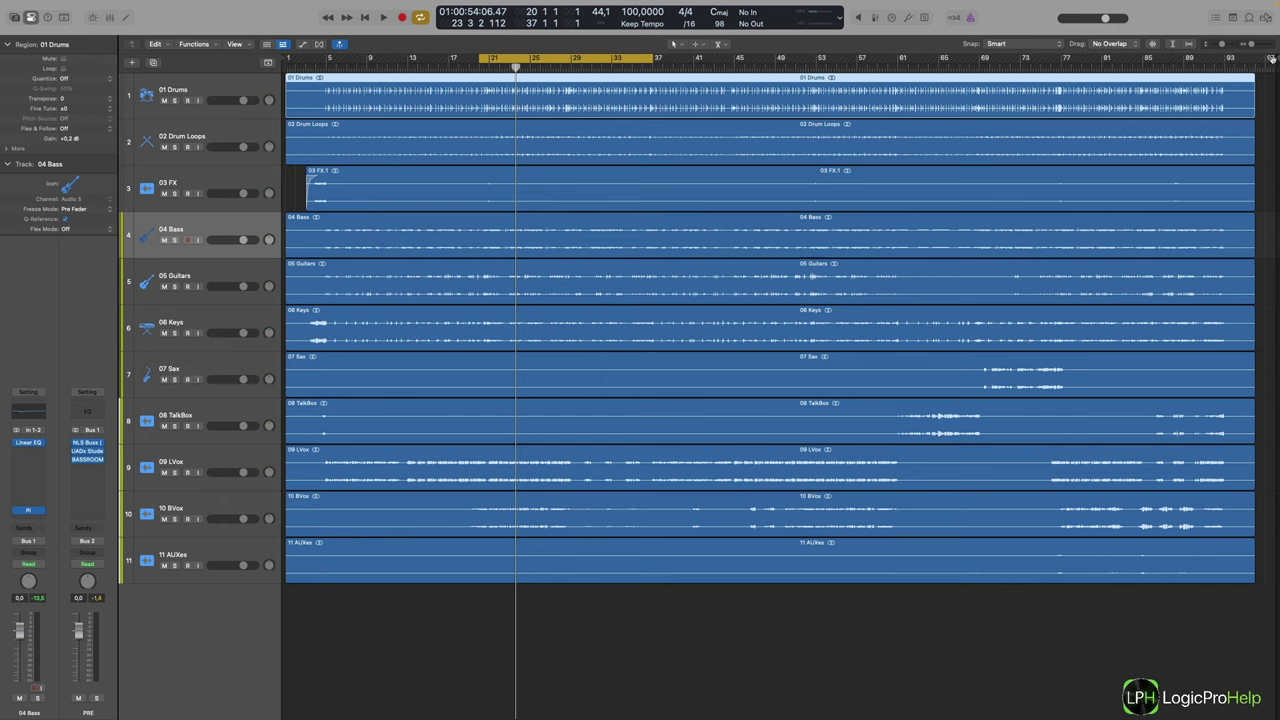
Show the project's own audio file list and select 05 Guitars.wav in it.
{"action": "left_click", "coordinate": [1266, 18]}
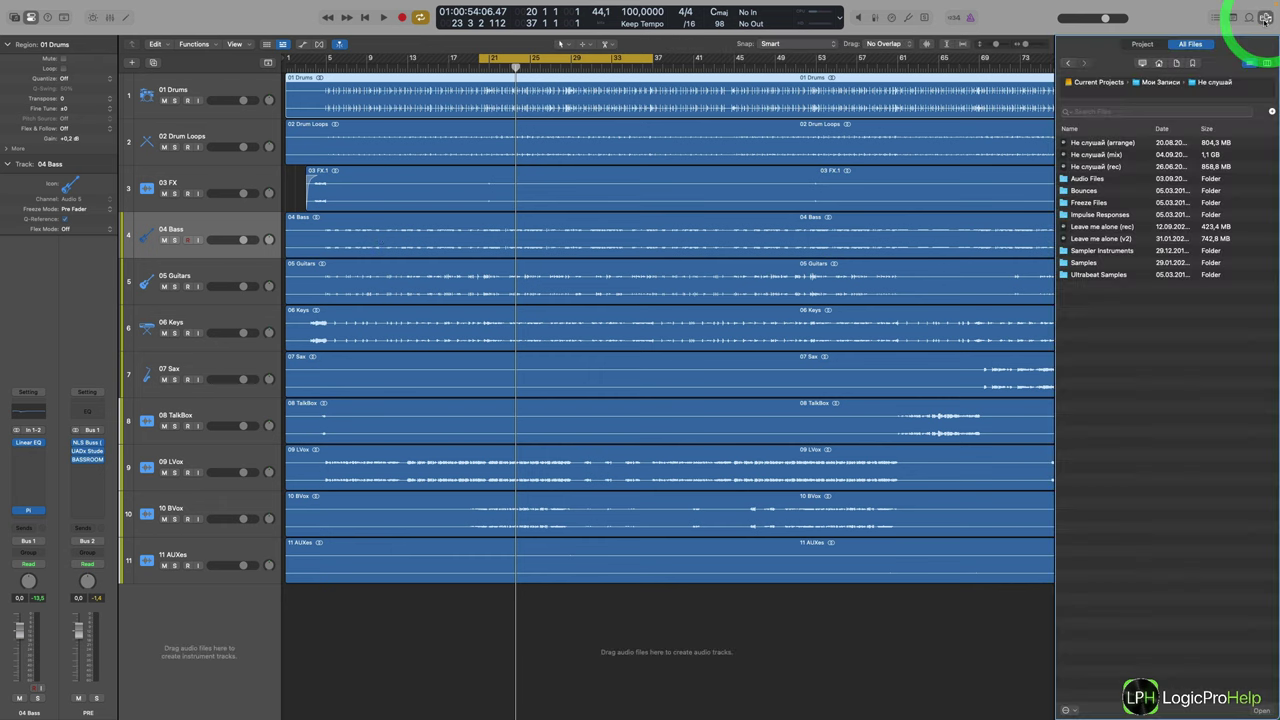
{"action": "left_click", "coordinate": [1143, 44]}
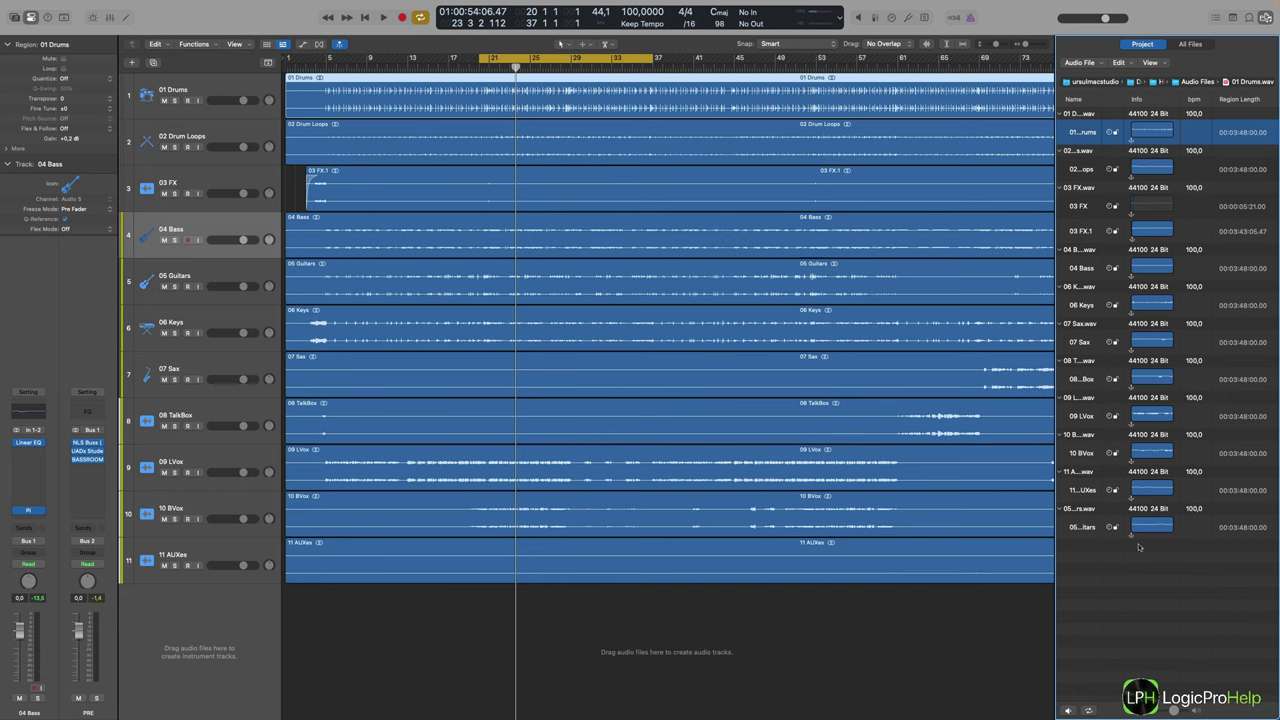
{"action": "left_click", "coordinate": [1091, 545]}
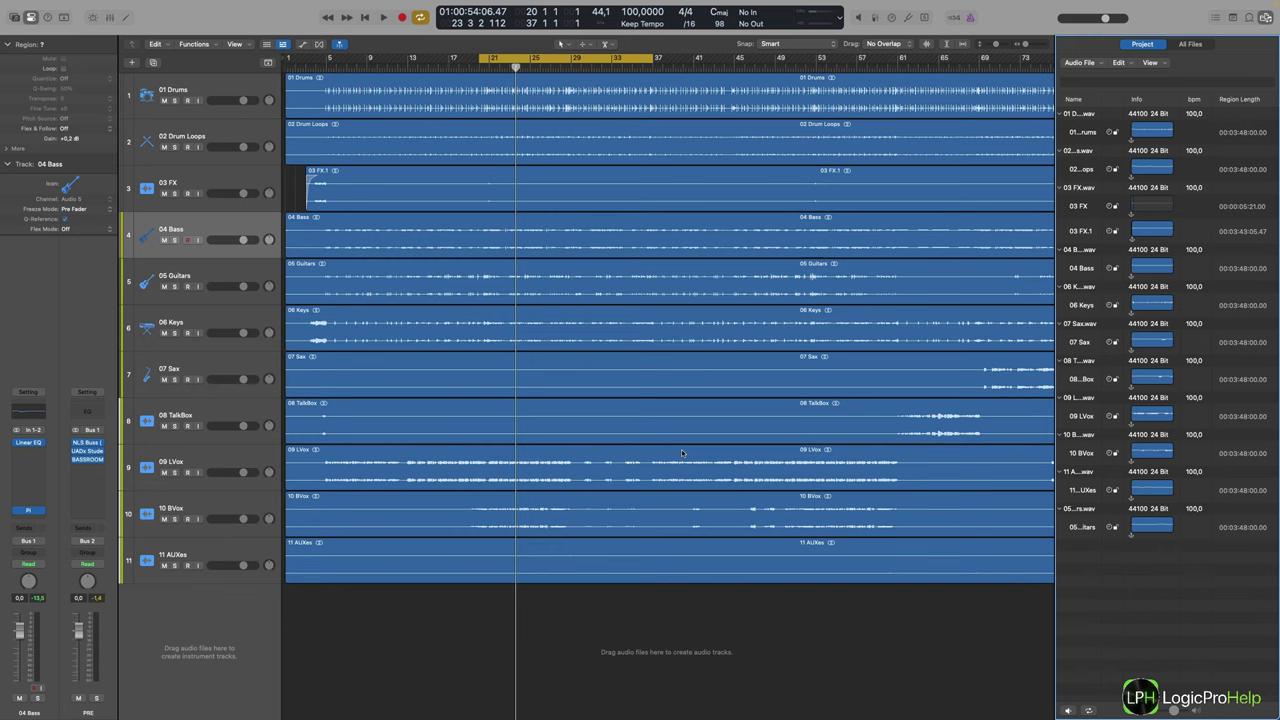
{"action": "left_click", "coordinate": [1086, 508]}
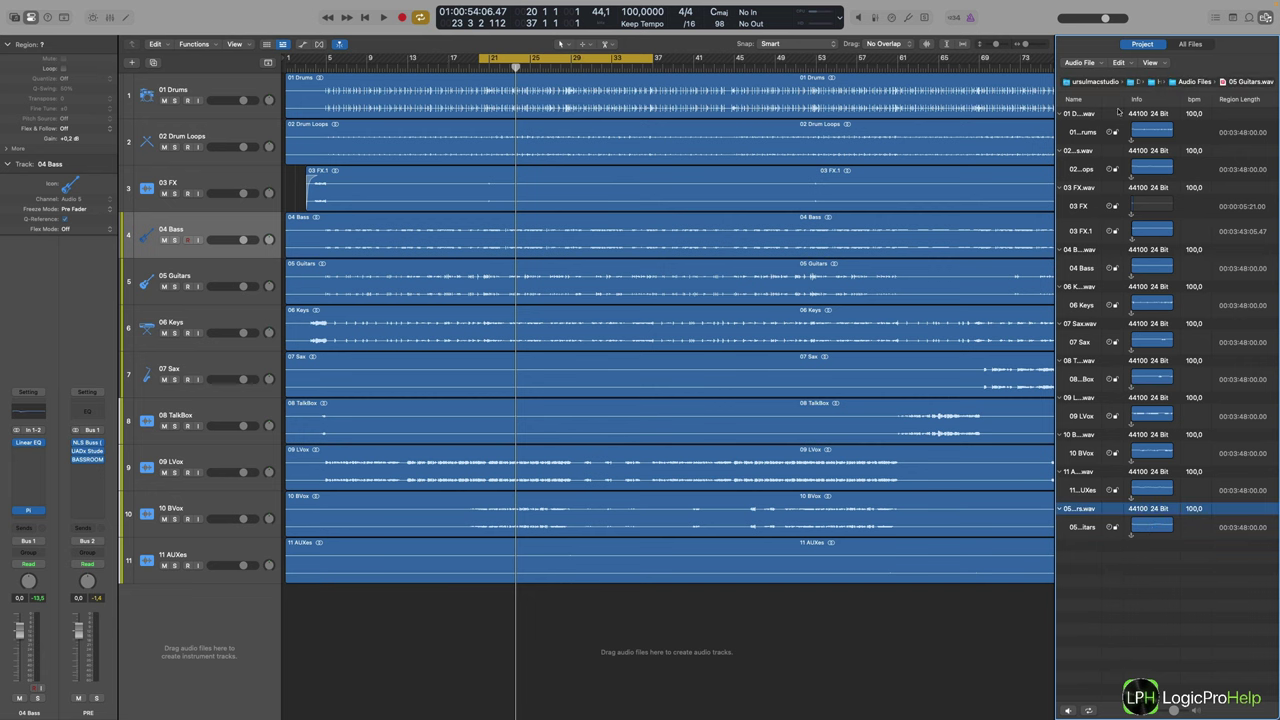
Widen the Name column of the project audio list enough to show the full file names.
{"action": "left_click", "coordinate": [1124, 99]}
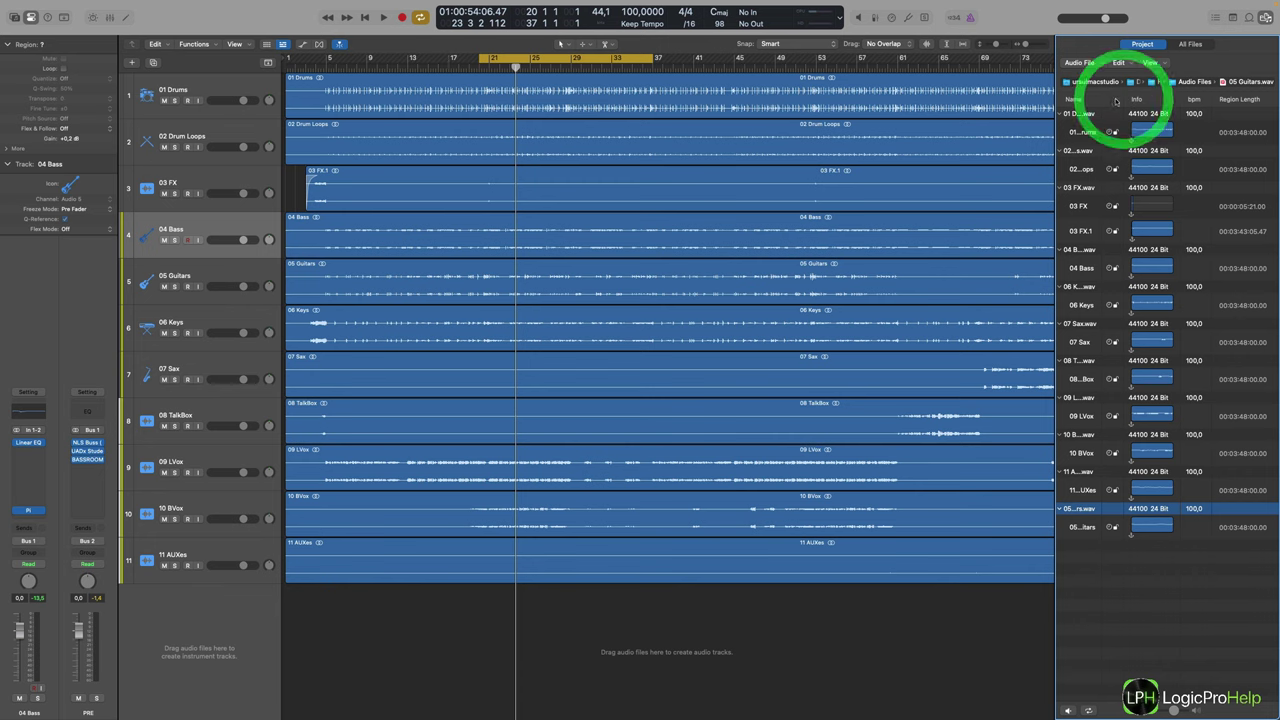
{"action": "left_click_drag", "start_coordinate": [1124, 99], "coordinate": [1235, 99]}
{"action": "scroll", "coordinate": [1088, 117], "scroll_direction": "right", "scroll_amount": 1}
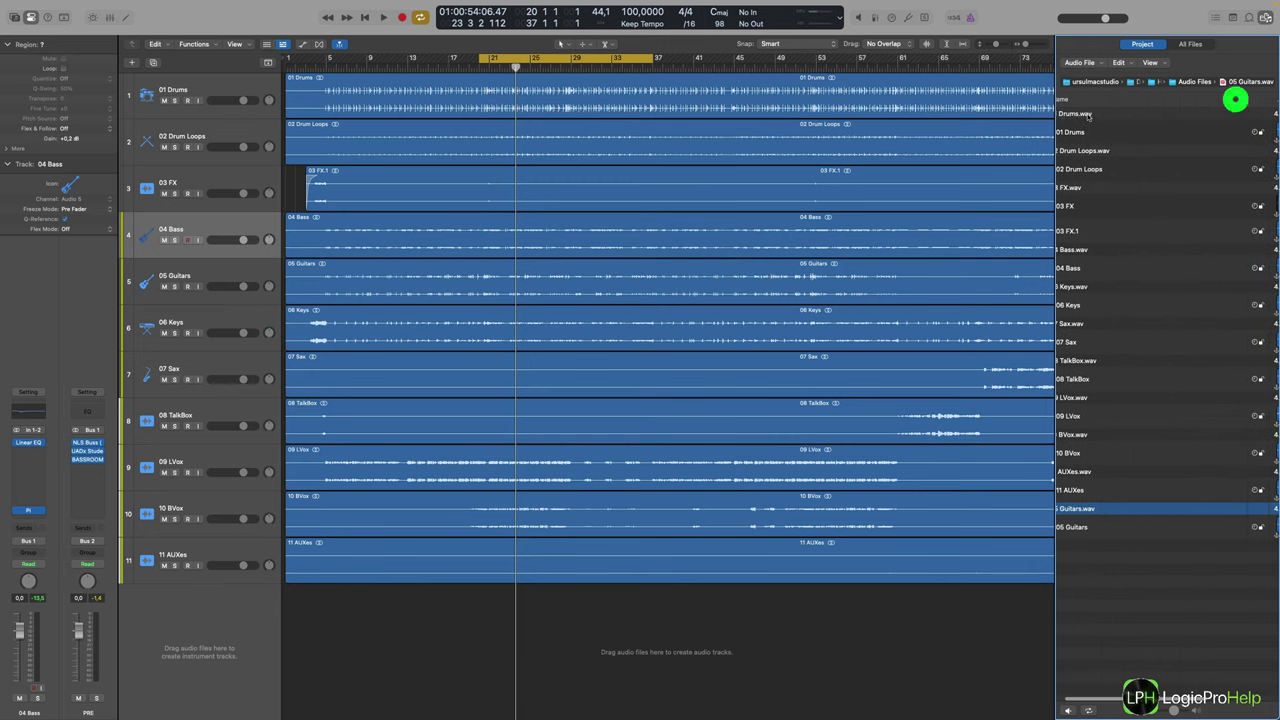
{"action": "scroll", "coordinate": [1088, 117], "scroll_direction": "left", "scroll_amount": 1}
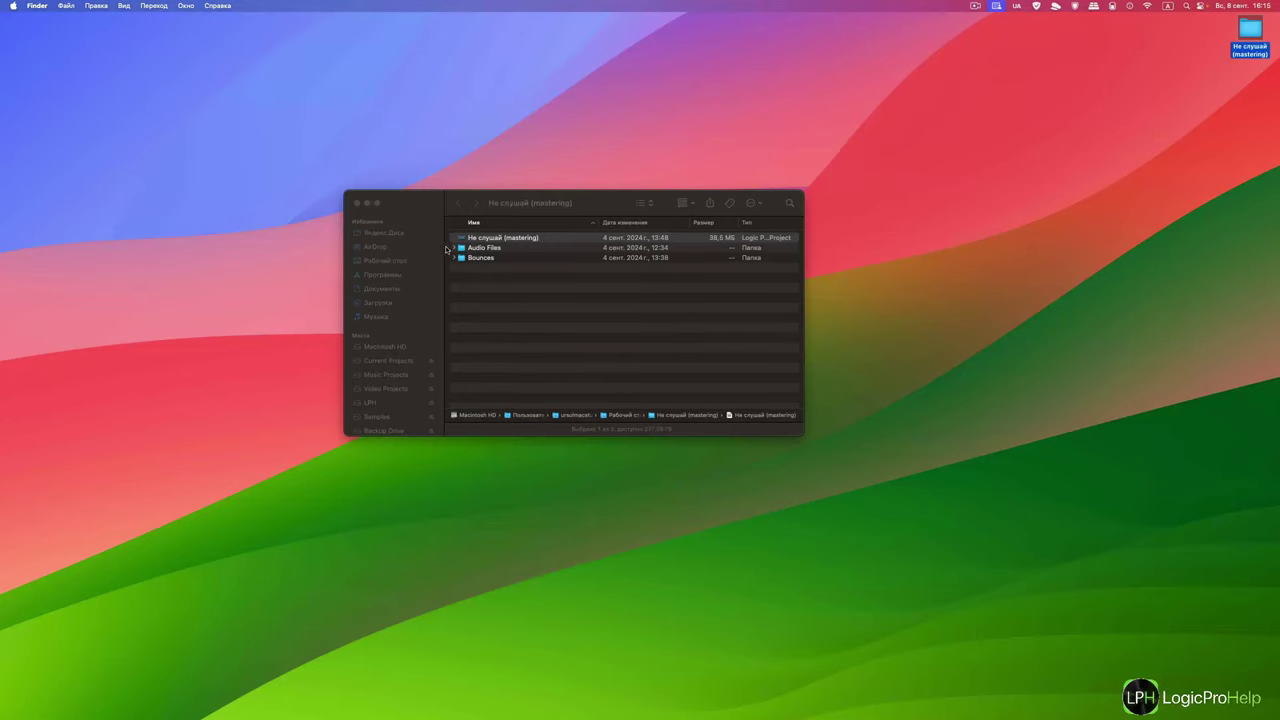
Expand the Audio Files folder in Finder and rename 02 Drum Loops.wav to 02 Drum Loops 2.wav in Logic Pro's project audio list.
{"action": "left_click", "coordinate": [454, 247]}
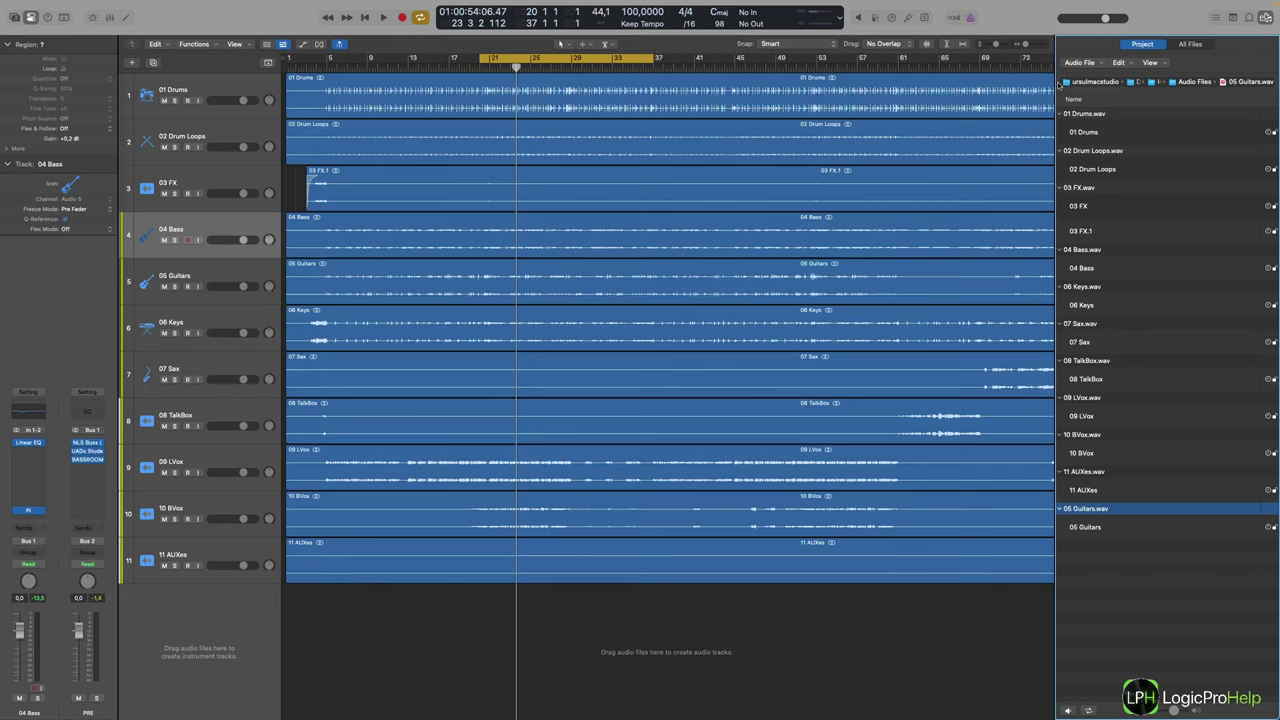
{"action": "left_click", "coordinate": [1079, 151]}
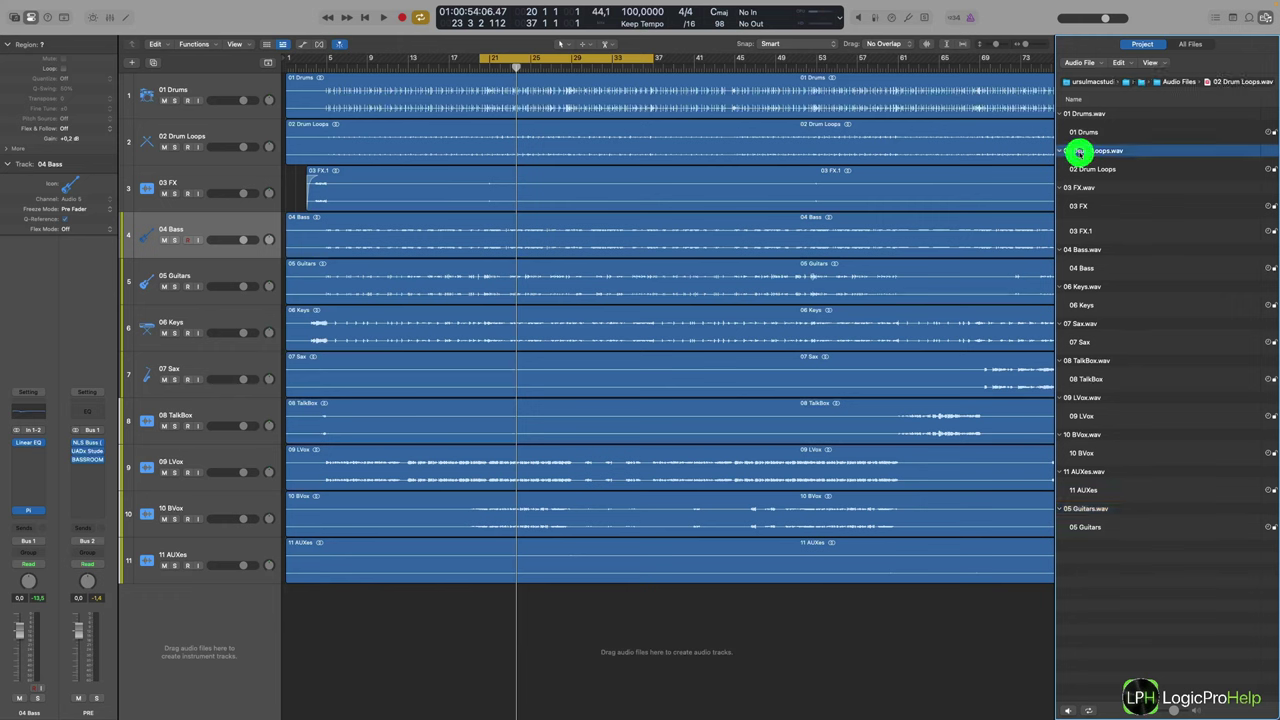
{"action": "left_click", "coordinate": [1092, 151]}
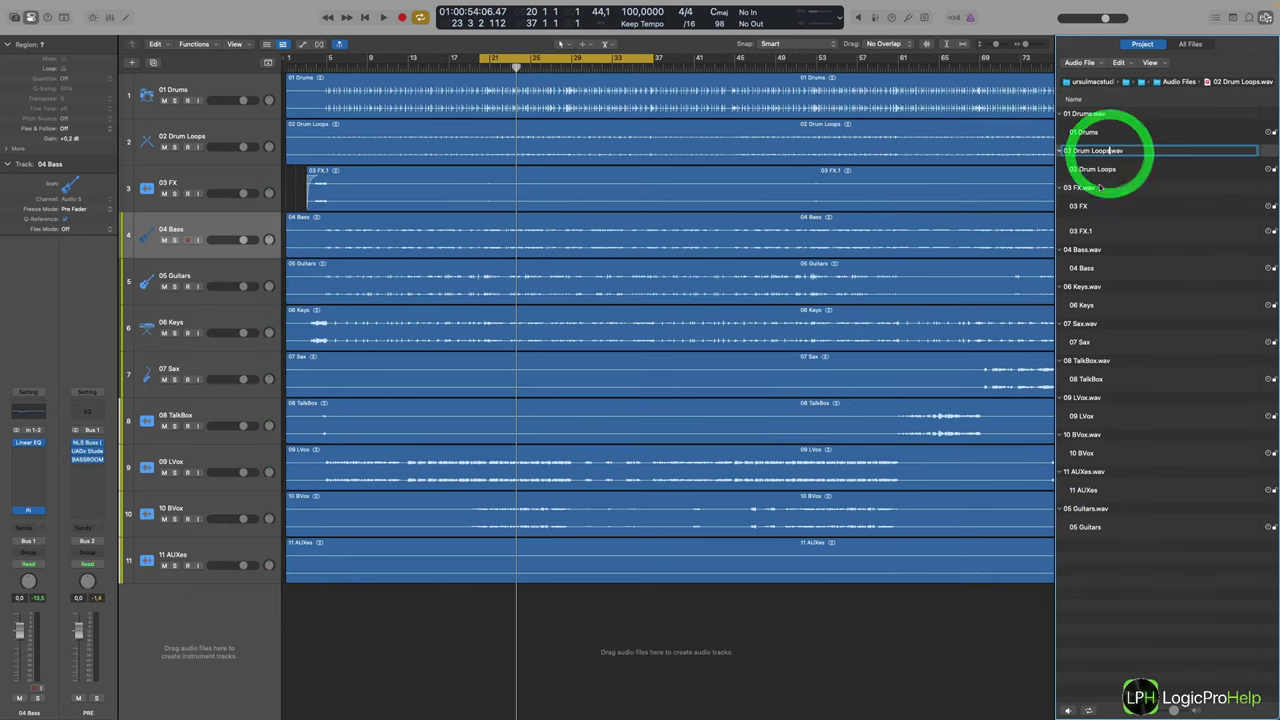
{"action": "type", "text": "2"}
{"action": "key", "text": "Return"}
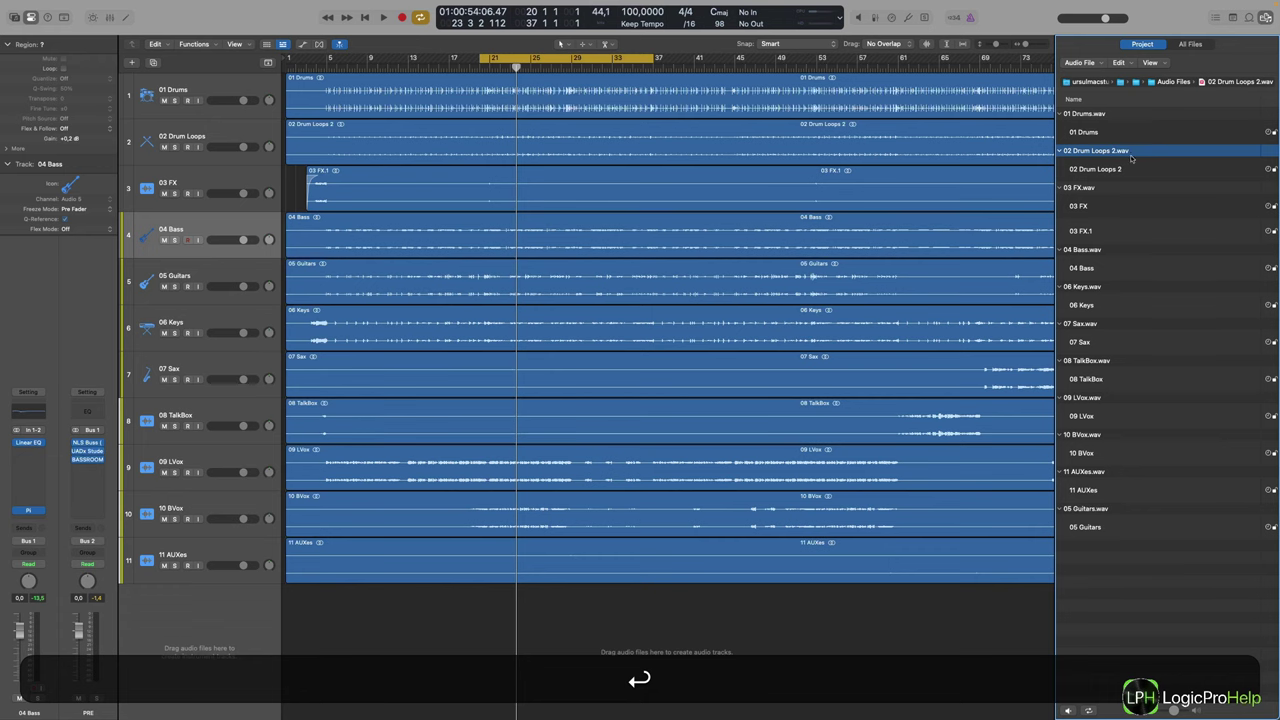
Switch to Finder and check the drum loops file's name in the Audio Files folder.
{"action": "key", "text": "ctrl+Left"}
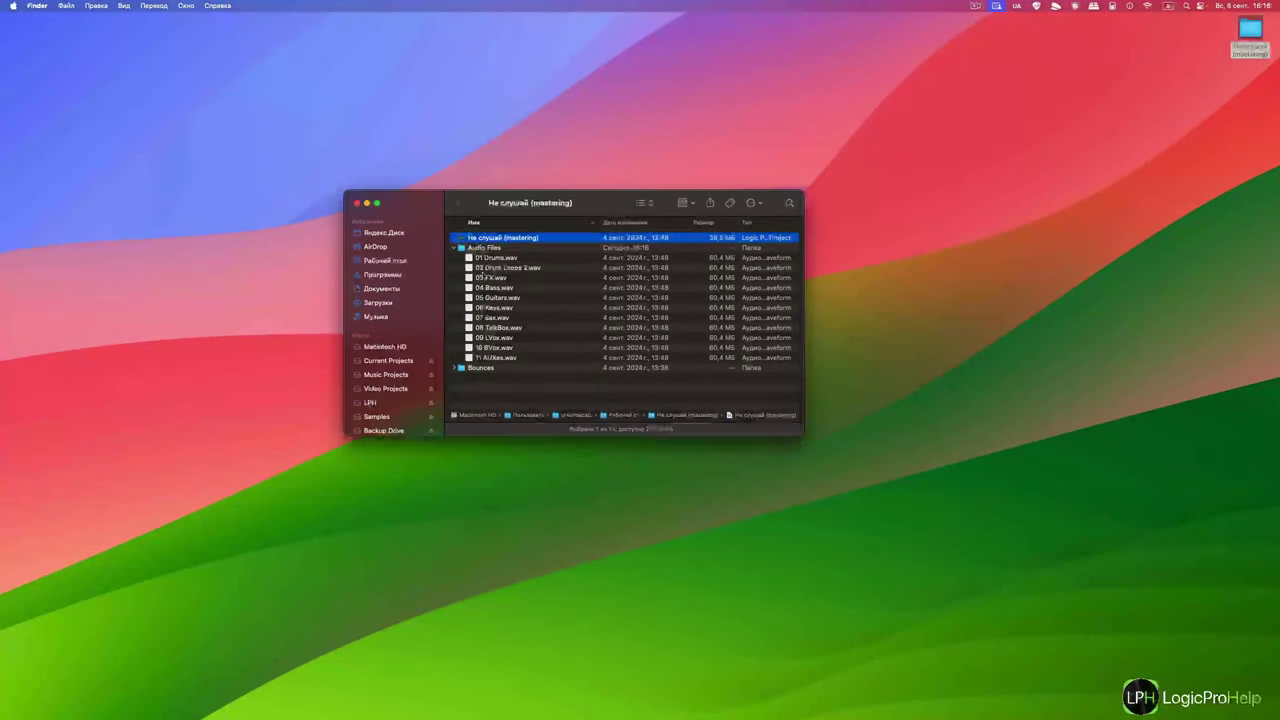
{"action": "left_click", "coordinate": [486, 267]}
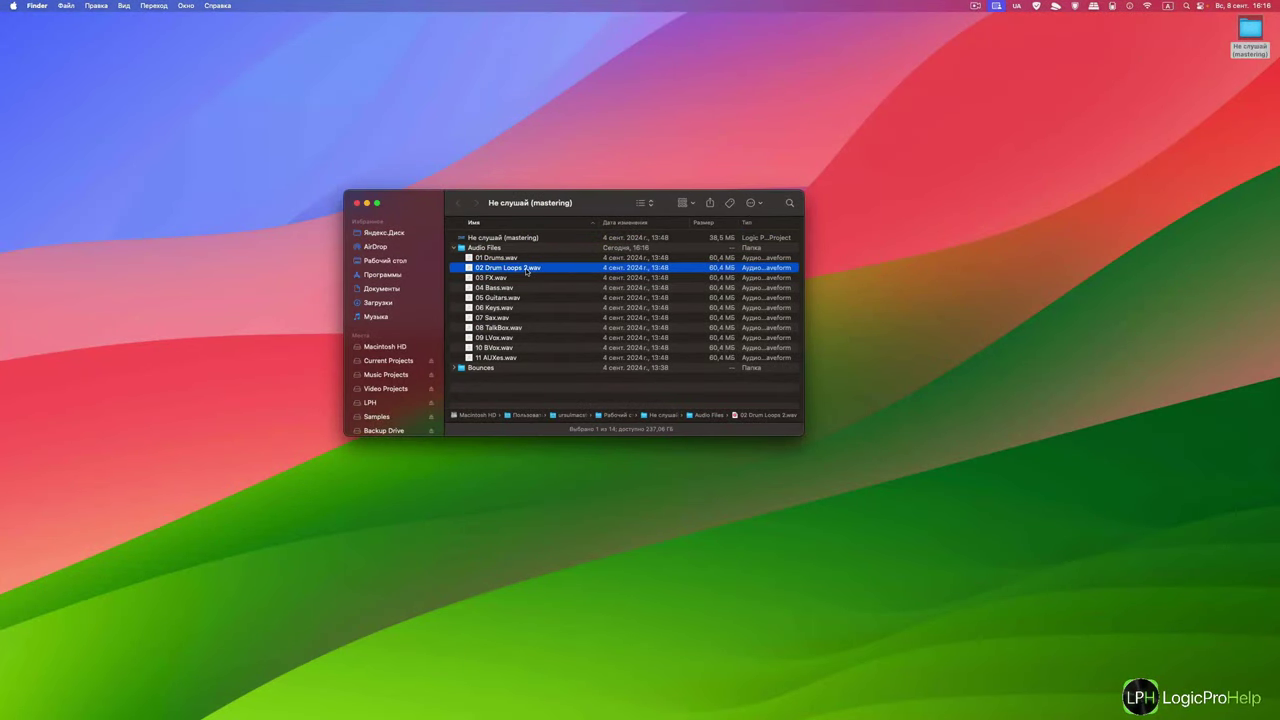
Switch to Logic Pro and rename 02 Drum Loops 2.wav to 02 Drum Loops.wav in the project audio list.
{"action": "key", "text": "ctrl+Right"}
{"action": "left_click", "coordinate": [1112, 152]}
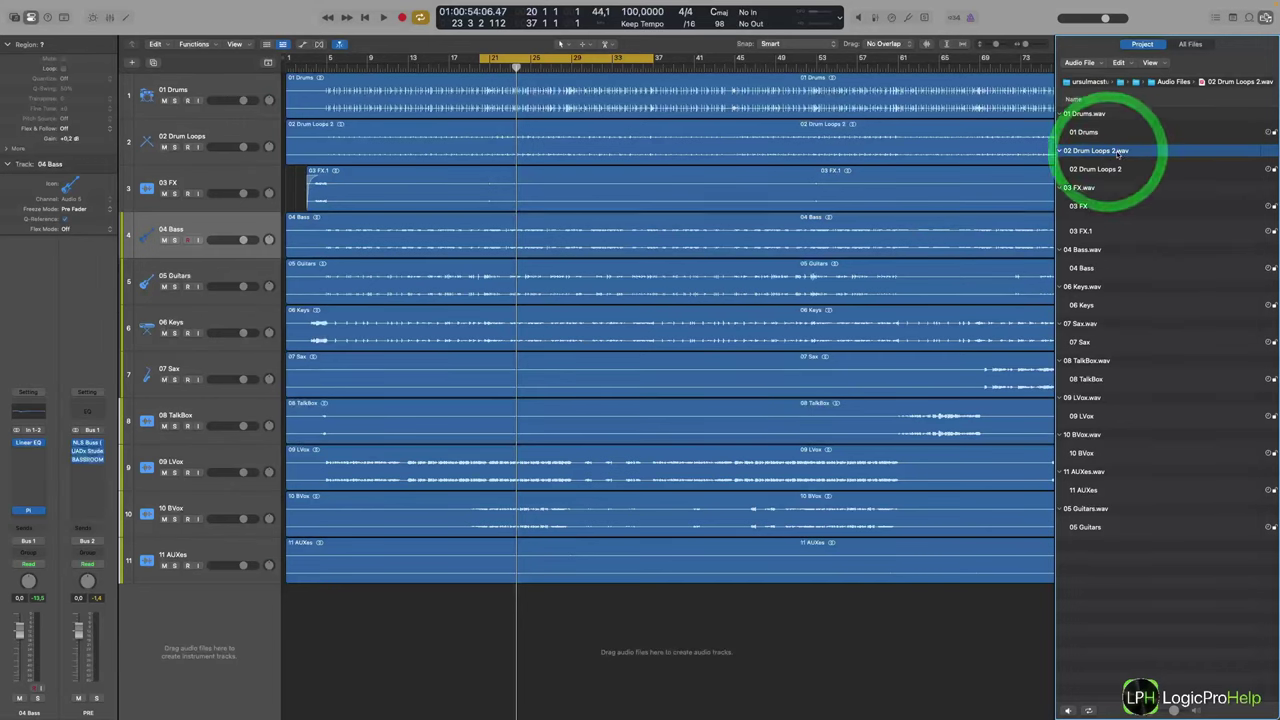
{"action": "left_click", "coordinate": [1114, 152]}
{"action": "left_click", "coordinate": [1119, 152]}
{"action": "key", "text": "BackSpace"}
{"action": "key", "text": "BackSpace"}
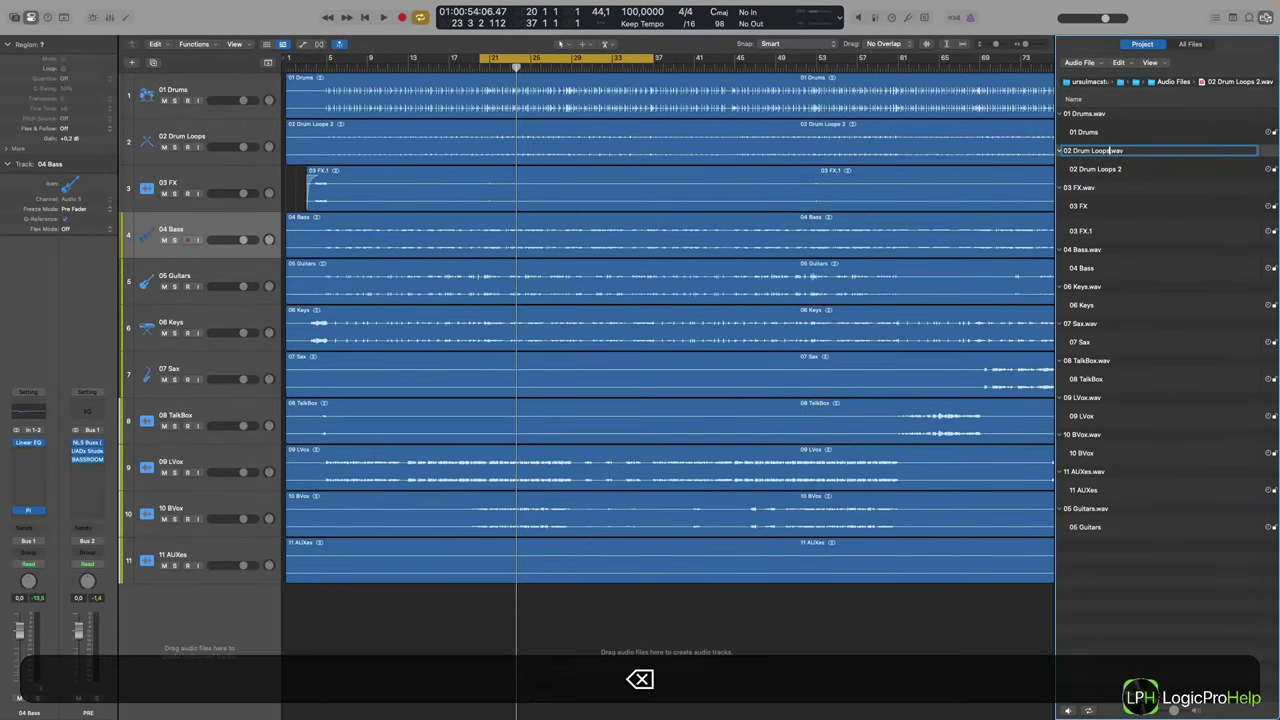
{"action": "key", "text": "Return"}
Check the drum loops file's name in Finder, and hide the project audio list in Logic Pro.
{"action": "key", "text": "ctrl+Left"}
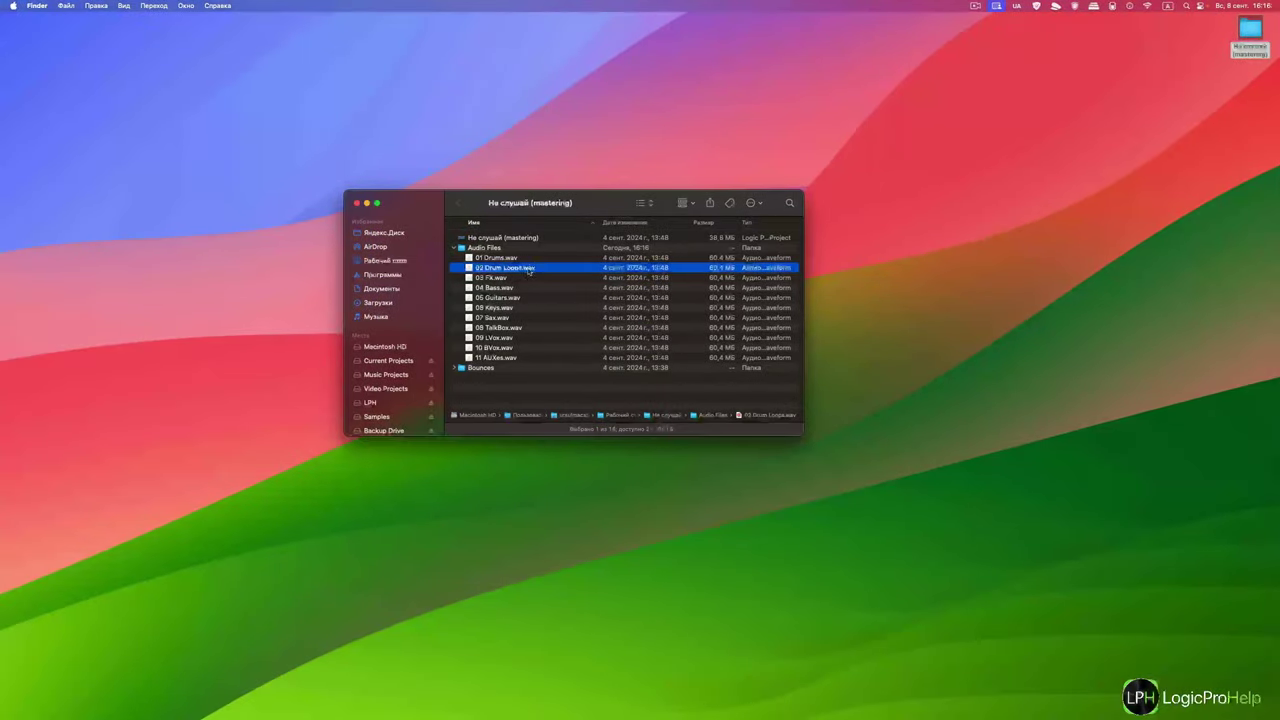
{"action": "key", "text": "ctrl+Right"}
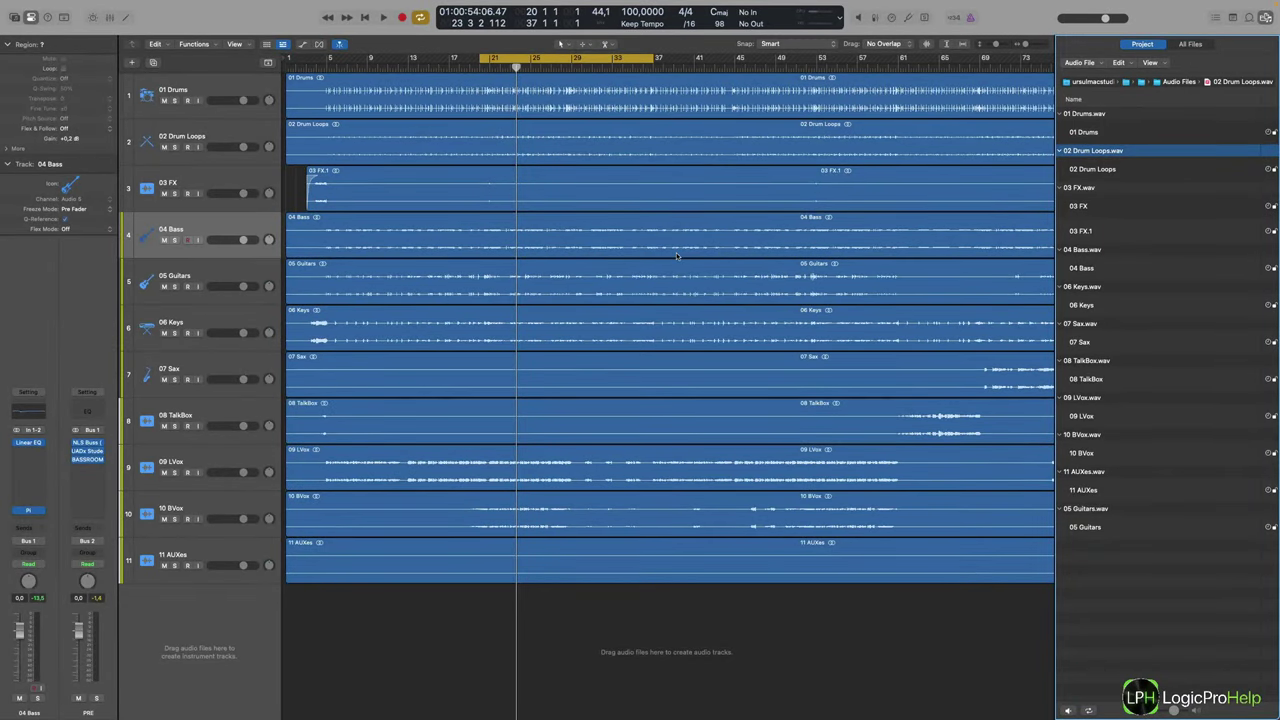
{"action": "key", "text": "ctrl+Left"}
{"action": "key", "text": "ctrl+Right"}
{"action": "left_click", "coordinate": [1265, 20]}
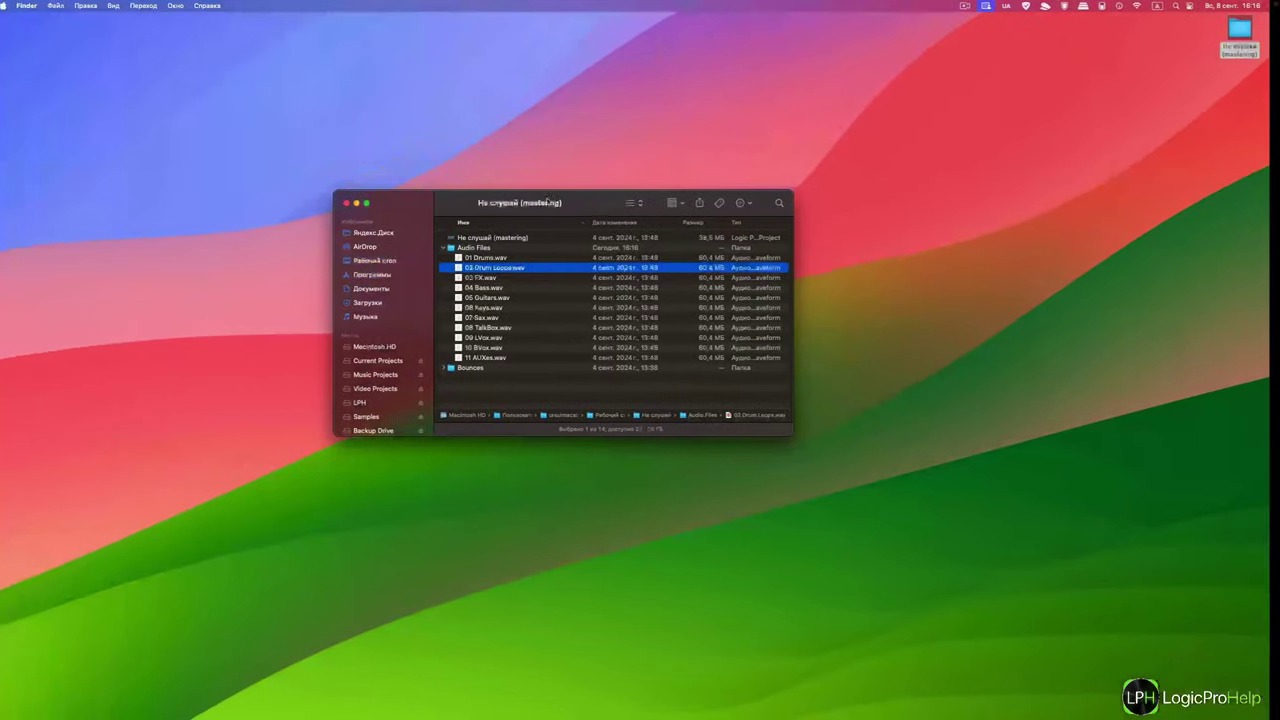
Move the Finder window and examine the Audio Files folder's contents, selecting 04 Bass.wav and 01 Drums.wav.
{"action": "left_click", "coordinate": [455, 247]}
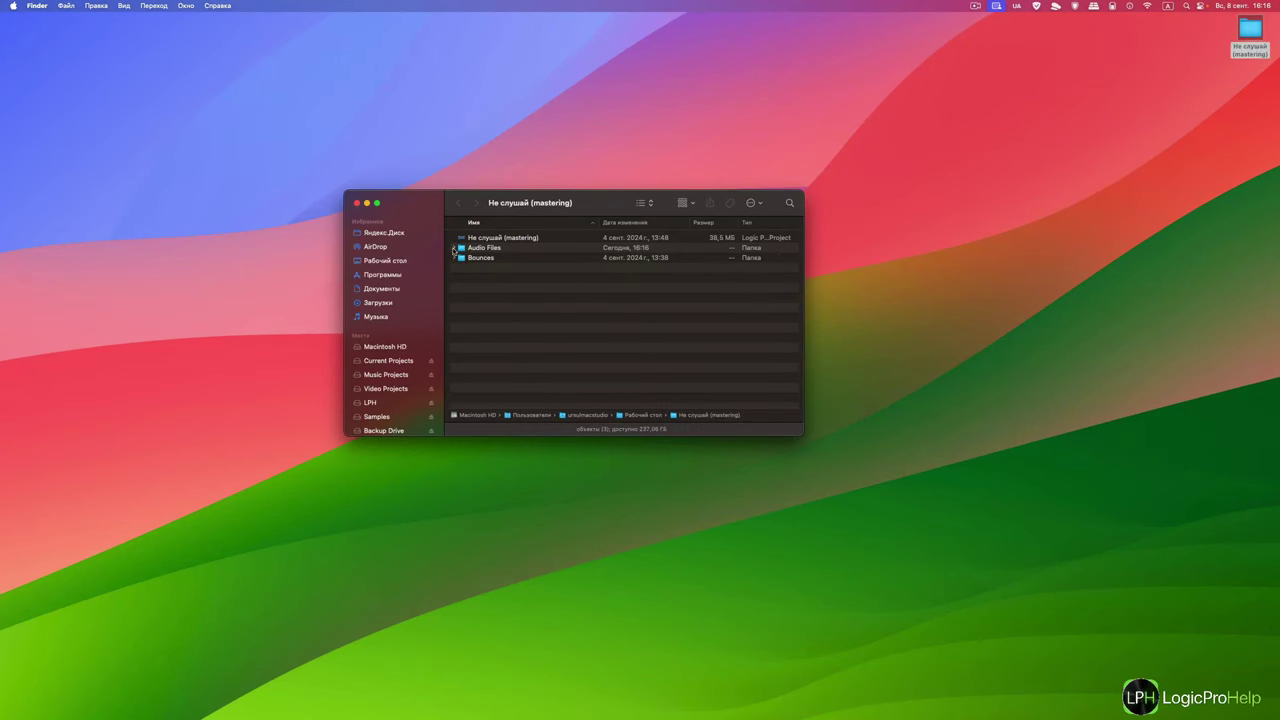
{"action": "left_click", "coordinate": [455, 248]}
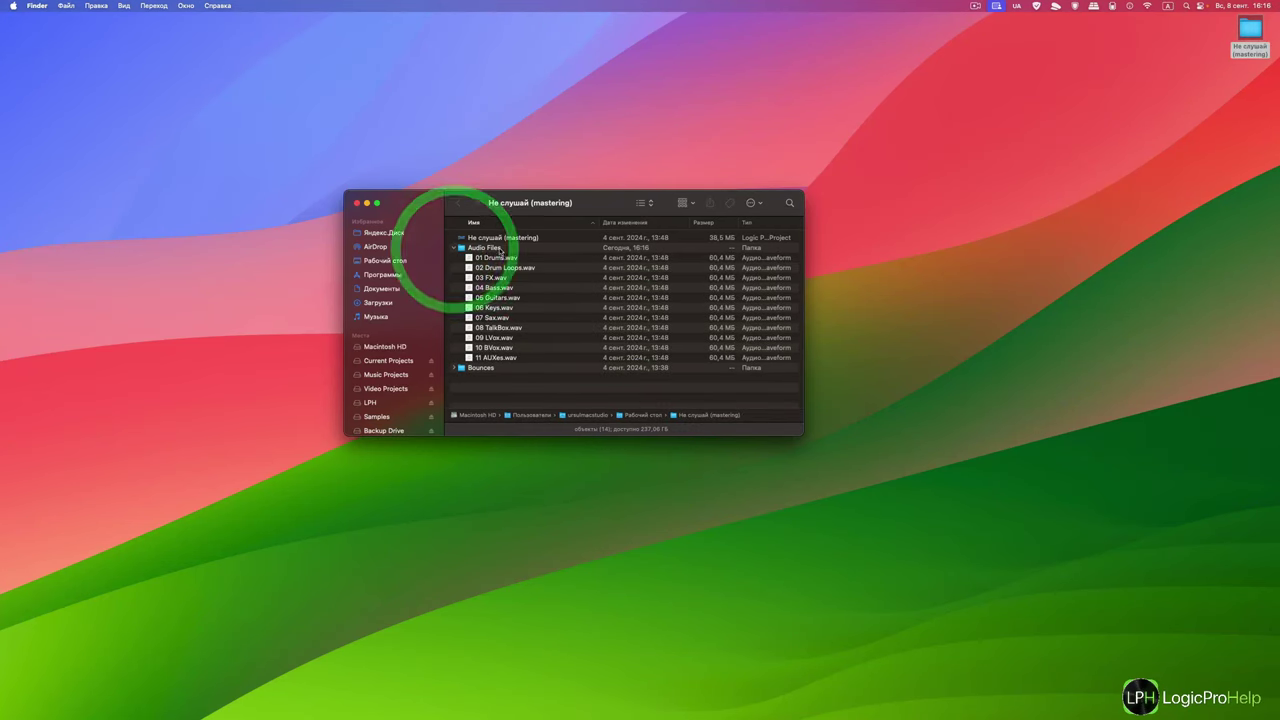
{"action": "left_click_drag", "start_coordinate": [604, 211], "coordinate": [679, 226]}
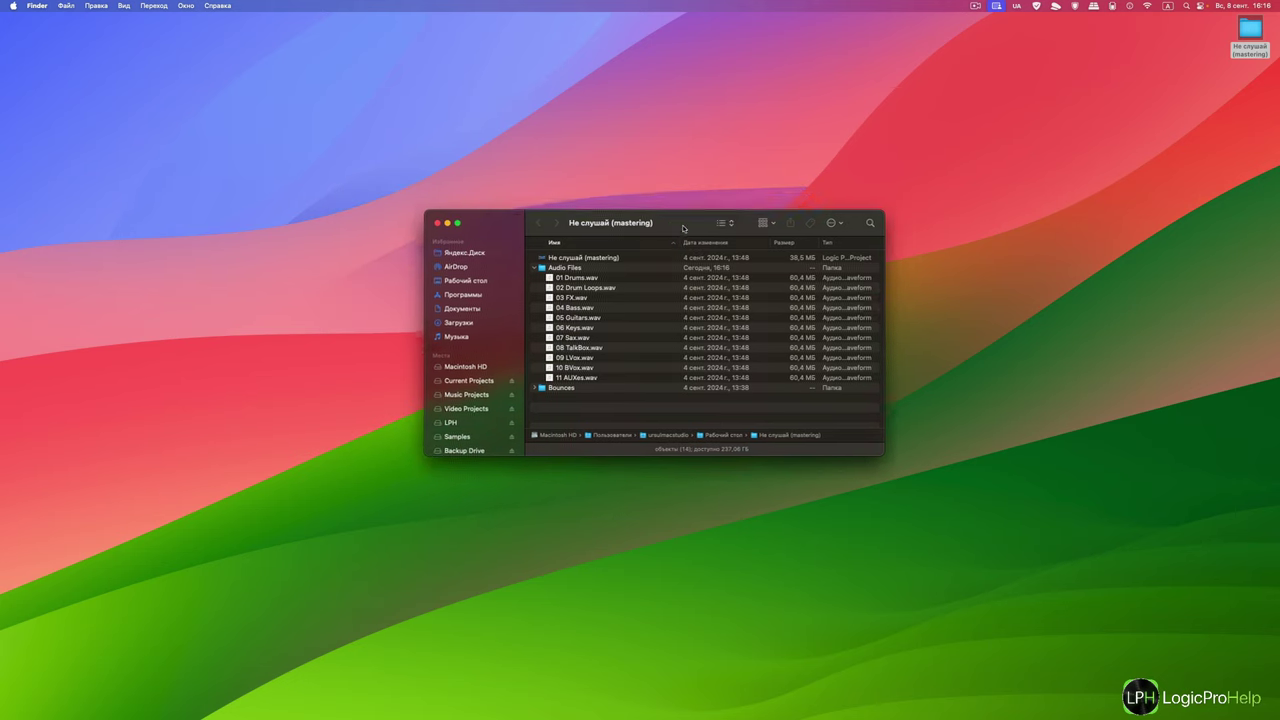
{"action": "left_click", "coordinate": [553, 262]}
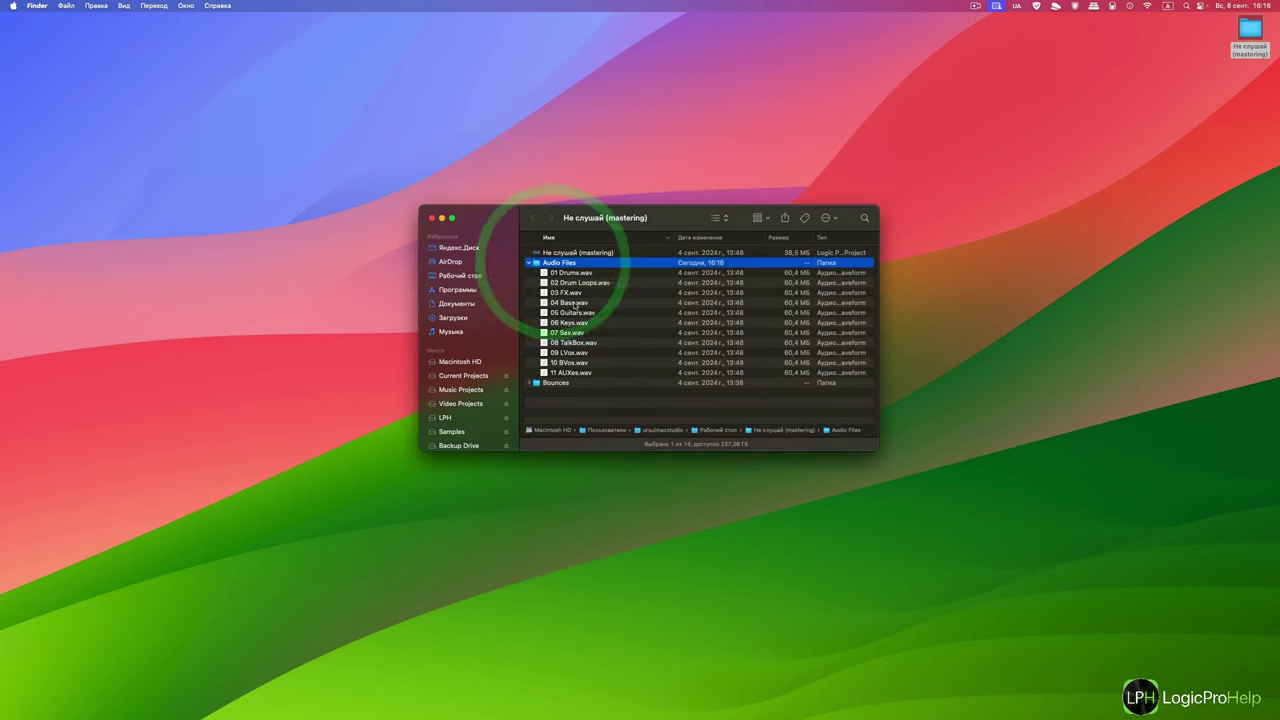
{"action": "left_click", "coordinate": [572, 302]}
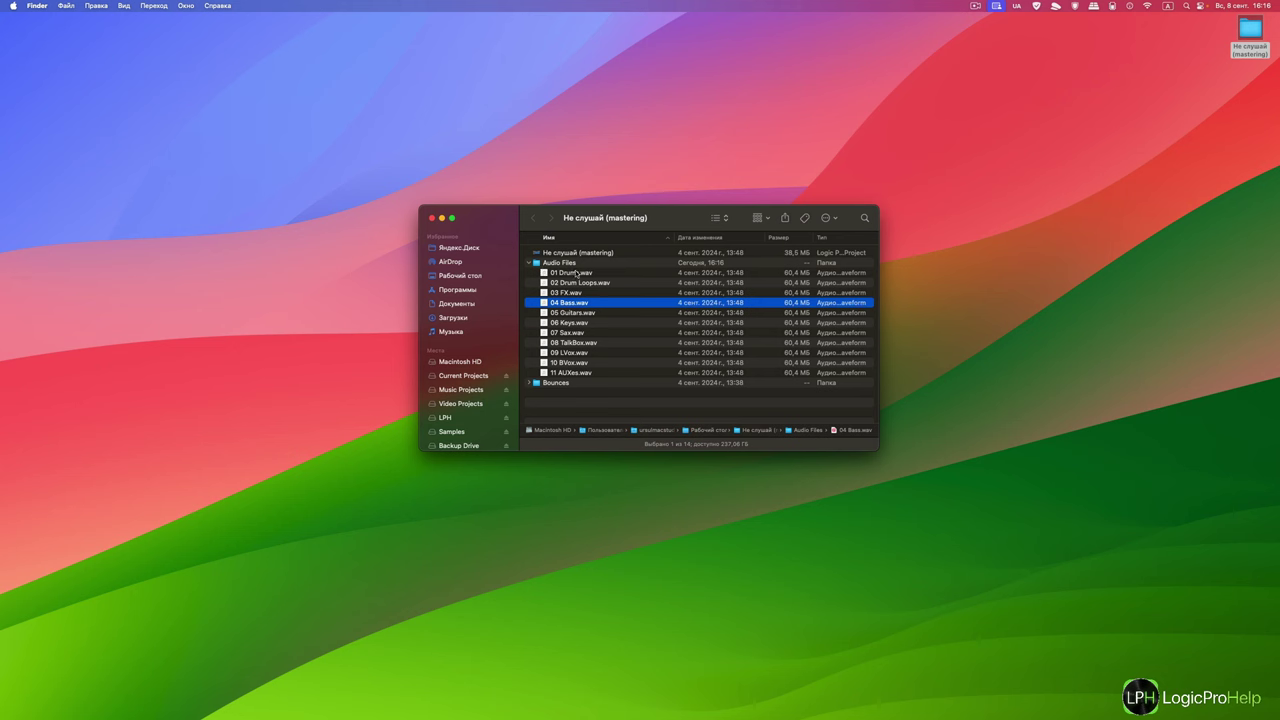
{"action": "left_click", "coordinate": [561, 273]}
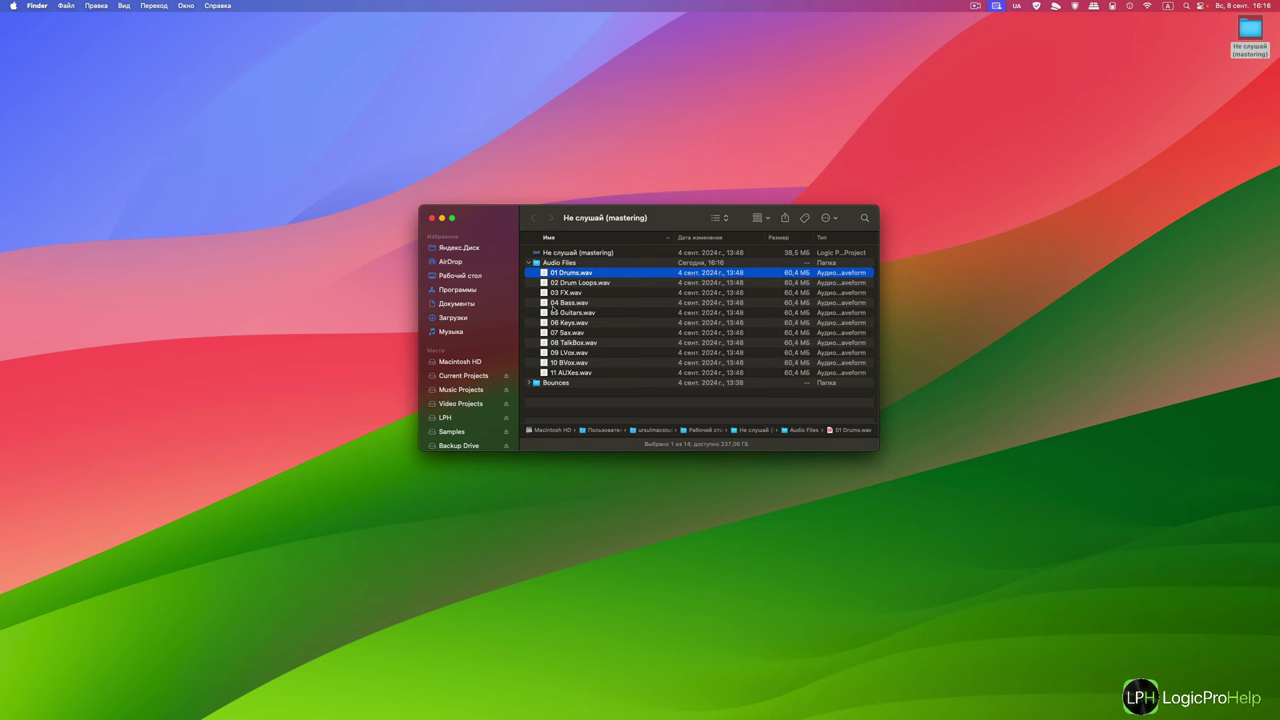
Compare the regions in Logic Pro's arrangement with the WAV files in Finder, selecting the 01 Drums region.
{"action": "key", "text": "ctrl+Right"}
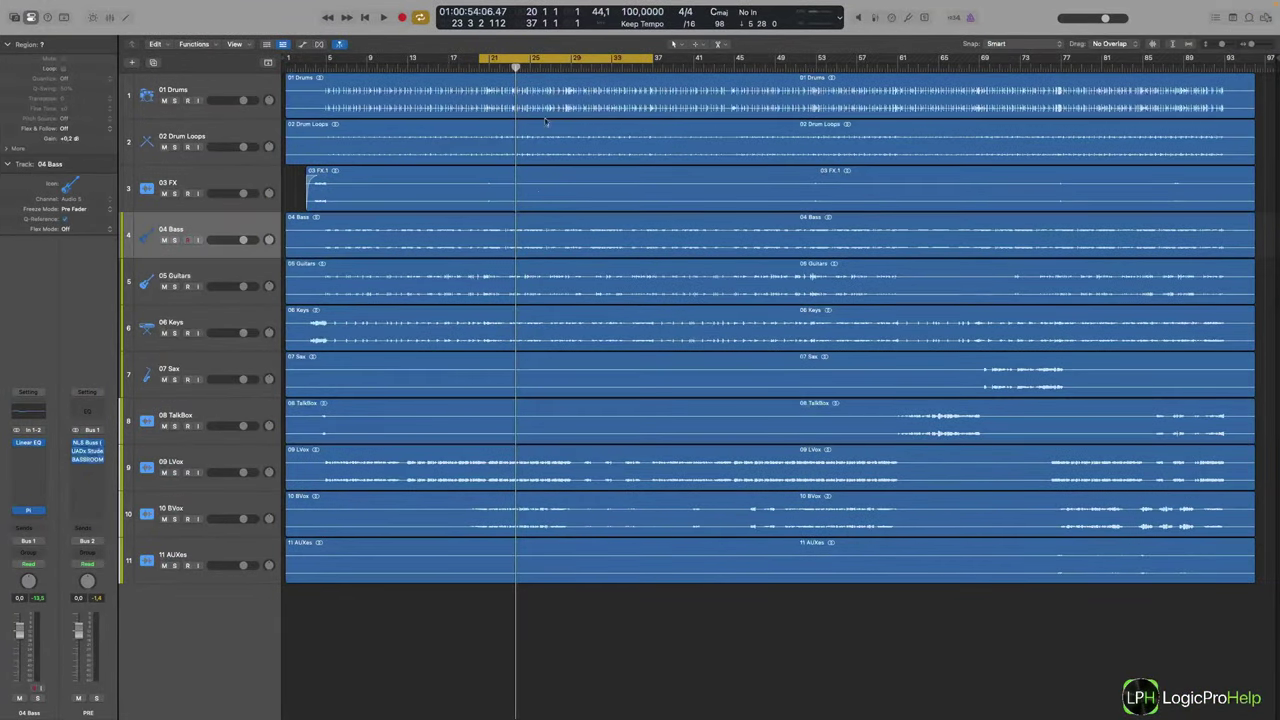
{"action": "key", "text": "ctrl+Left"}
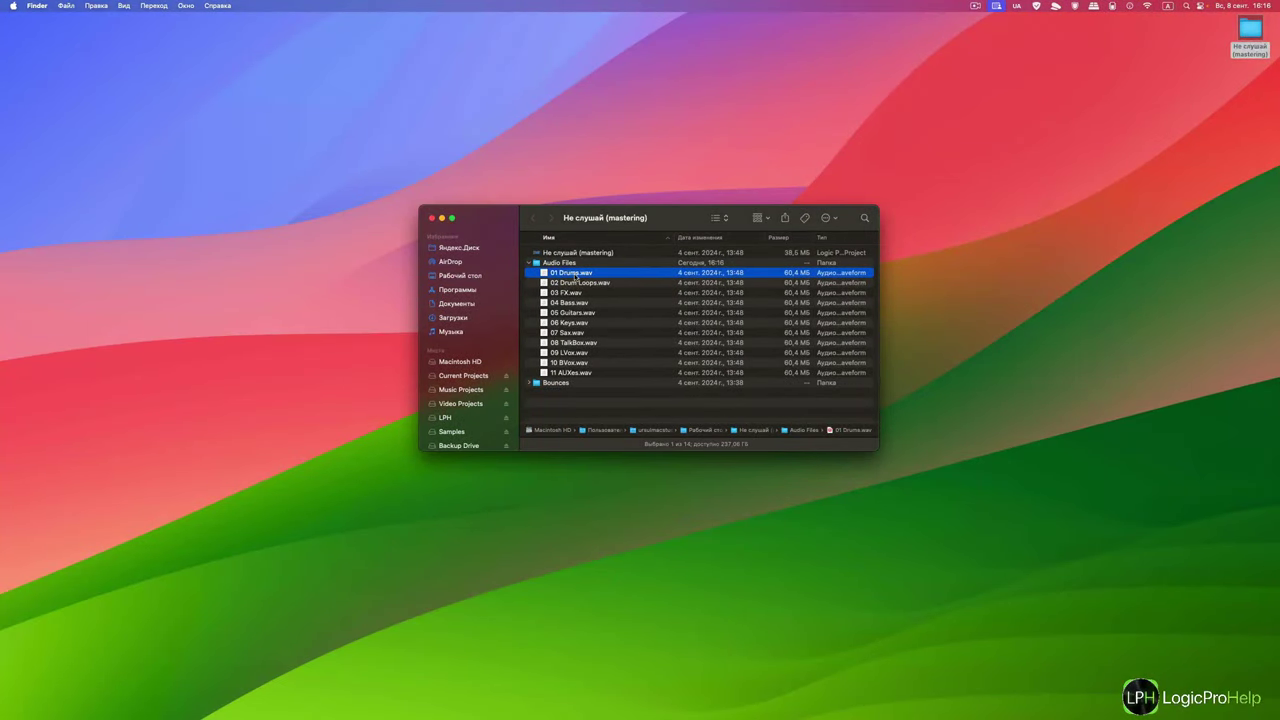
{"action": "key", "text": "ctrl+Right"}
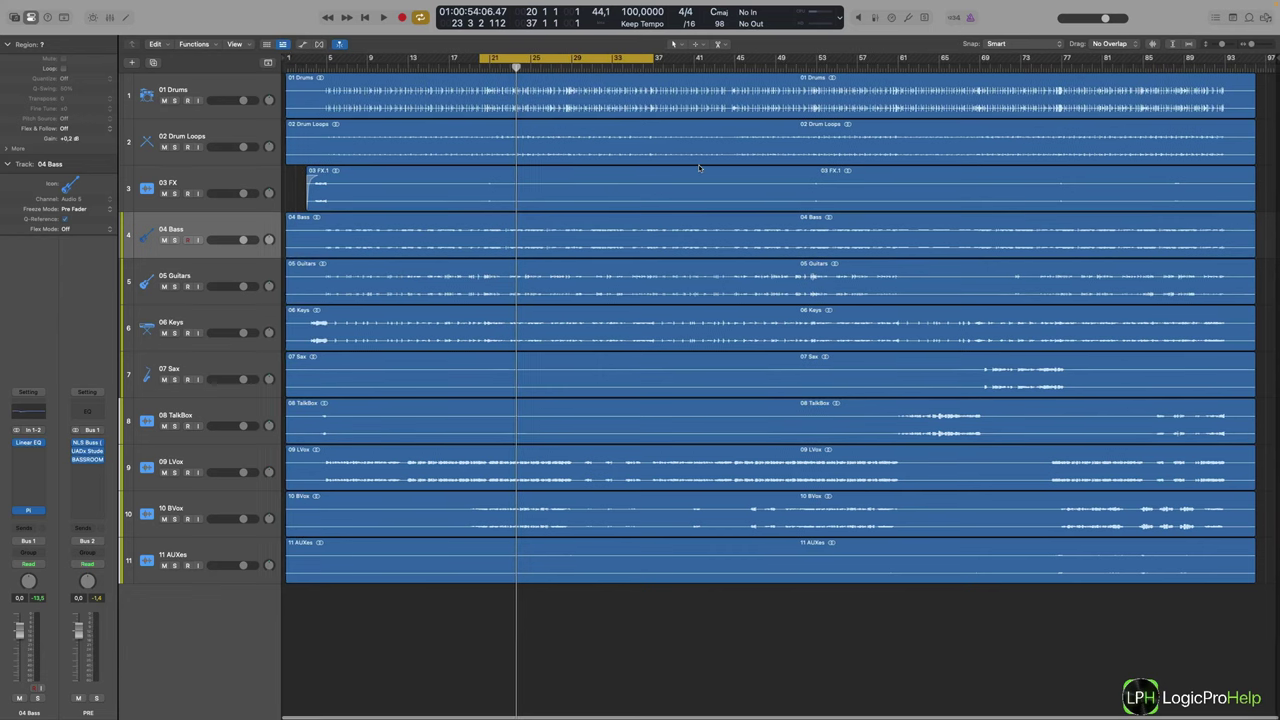
{"action": "key", "text": "ctrl+Left"}
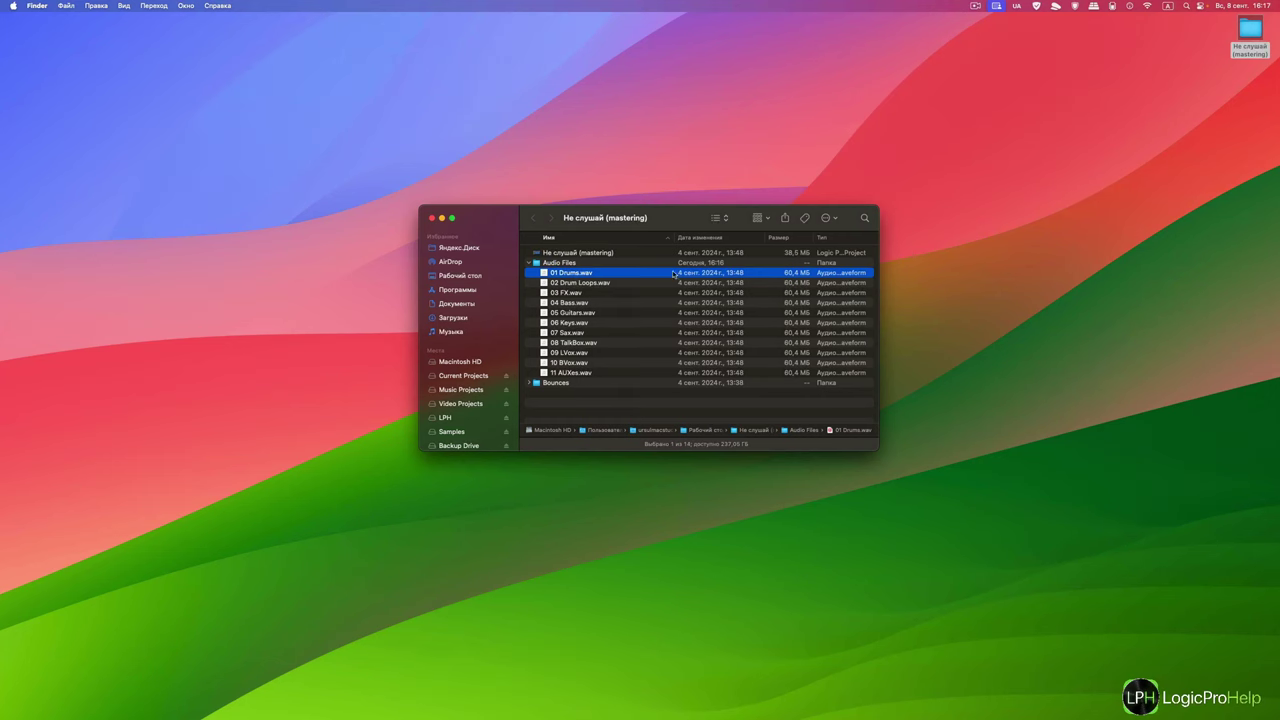
{"action": "key", "text": "ctrl+Right"}
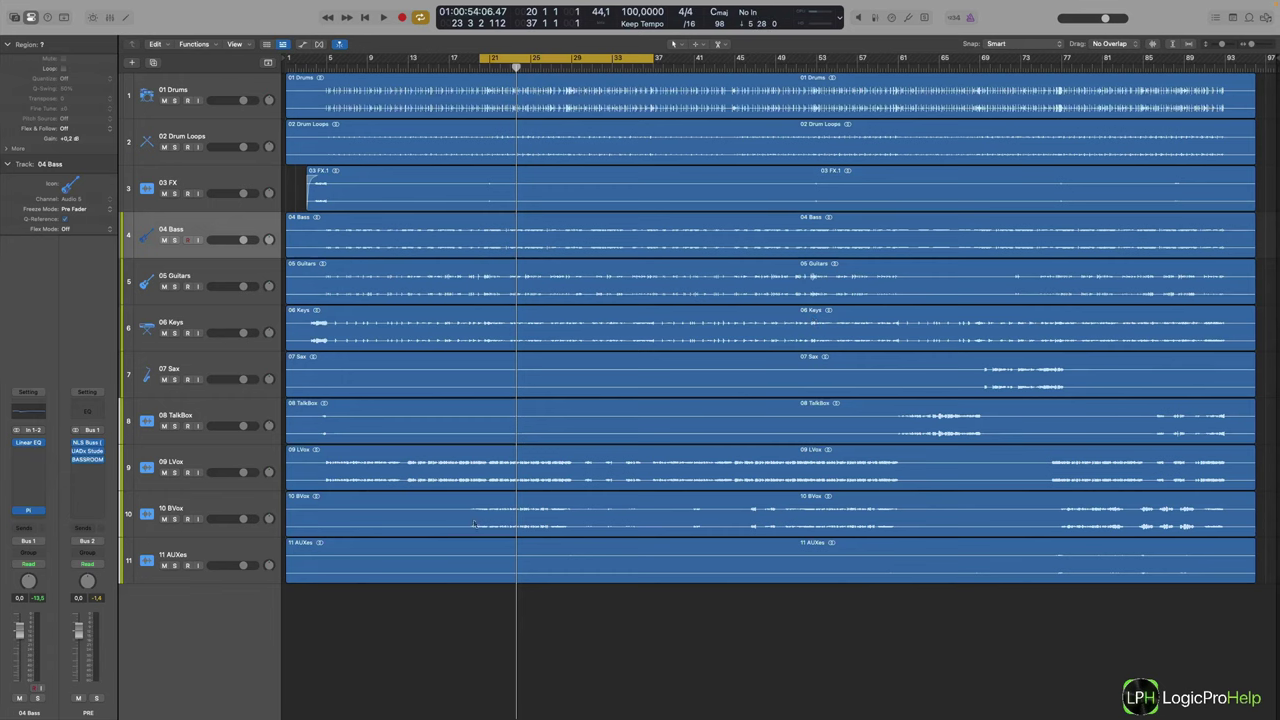
{"action": "left_click", "coordinate": [510, 112]}
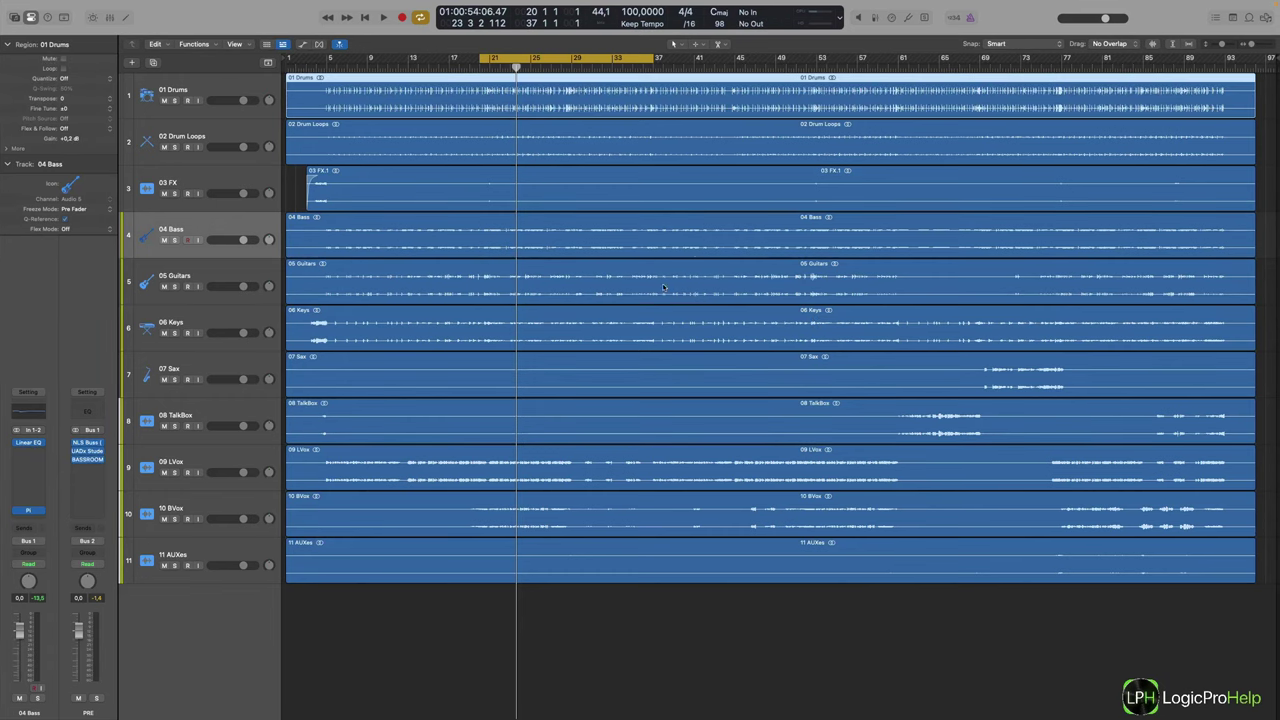
{"action": "key", "text": "ctrl+Left"}
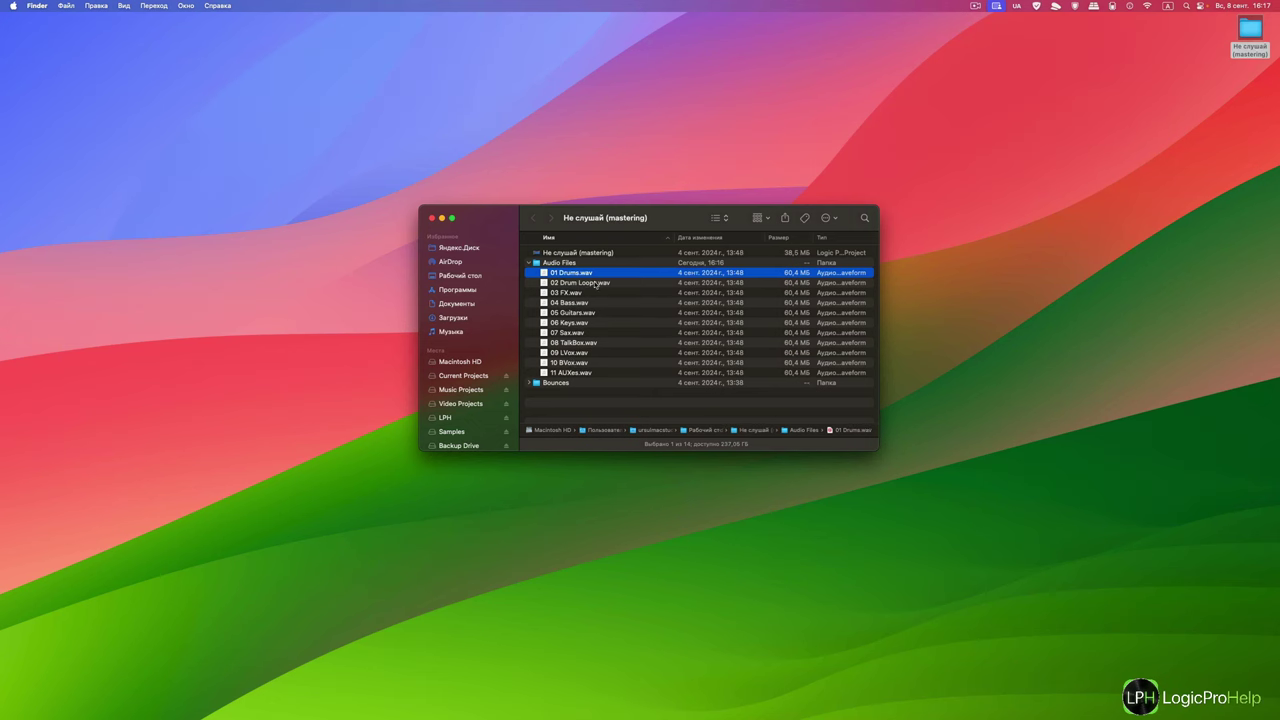
Collapse the Audio Files folder, then open the Не слушай (mastering) project in Logic Pro and save it.
{"action": "left_click", "coordinate": [591, 223]}
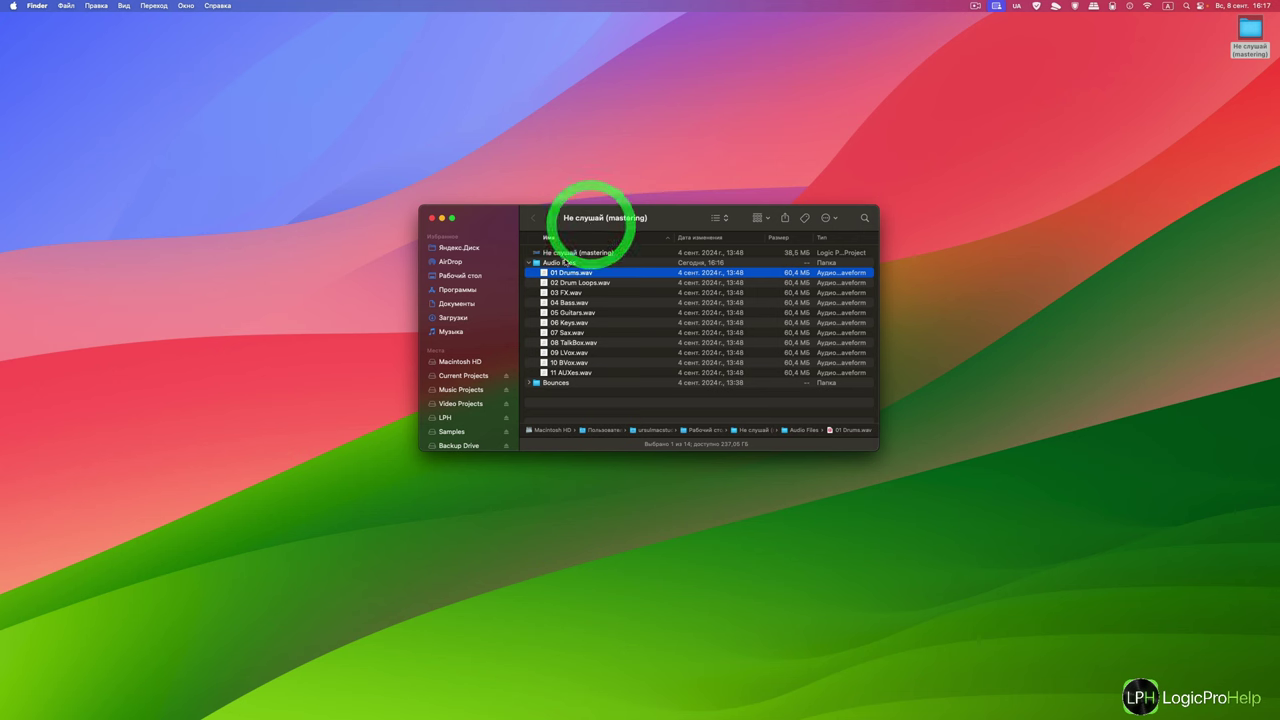
{"action": "left_click", "coordinate": [529, 262]}
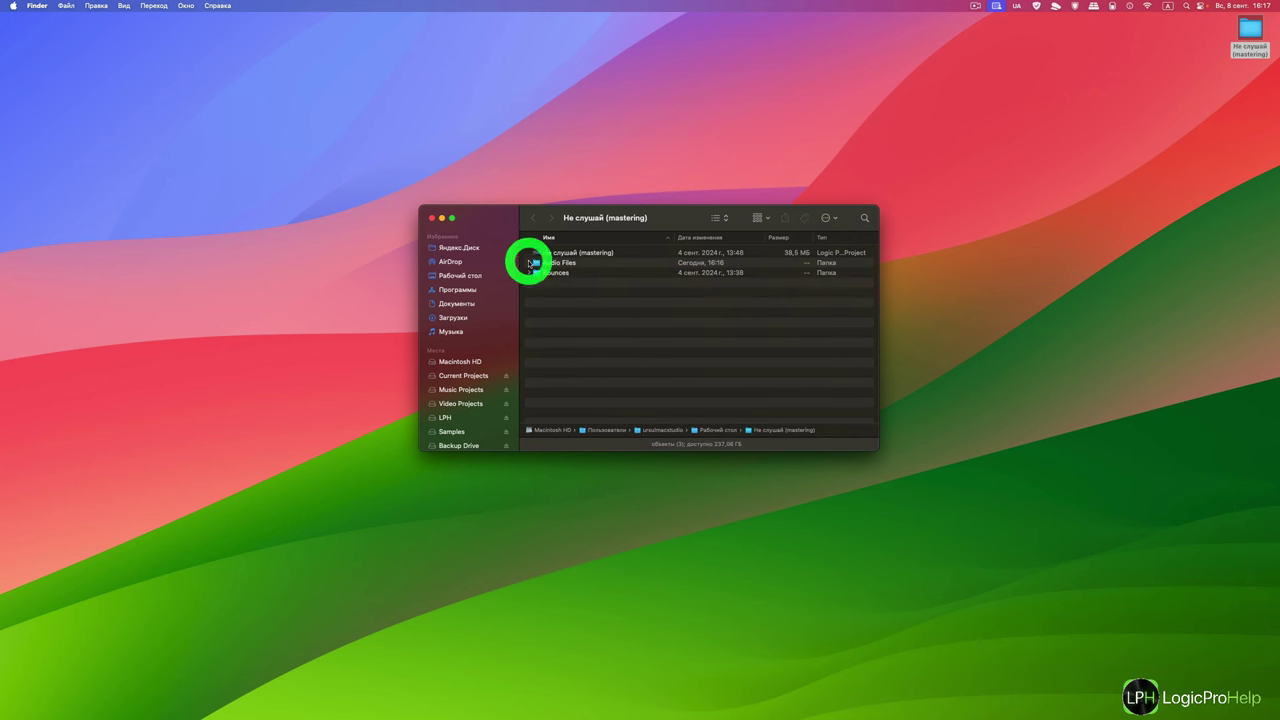
{"action": "double_click", "coordinate": [591, 254]}
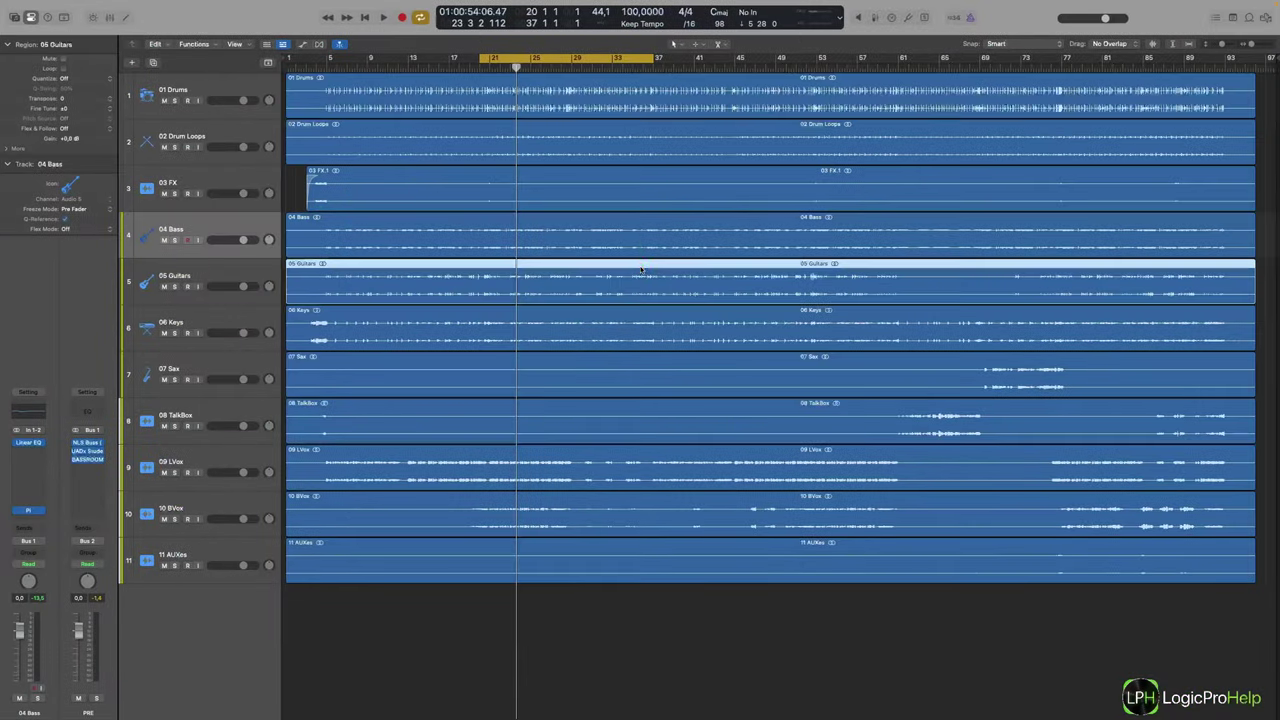
{"action": "left_click", "coordinate": [641, 268]}
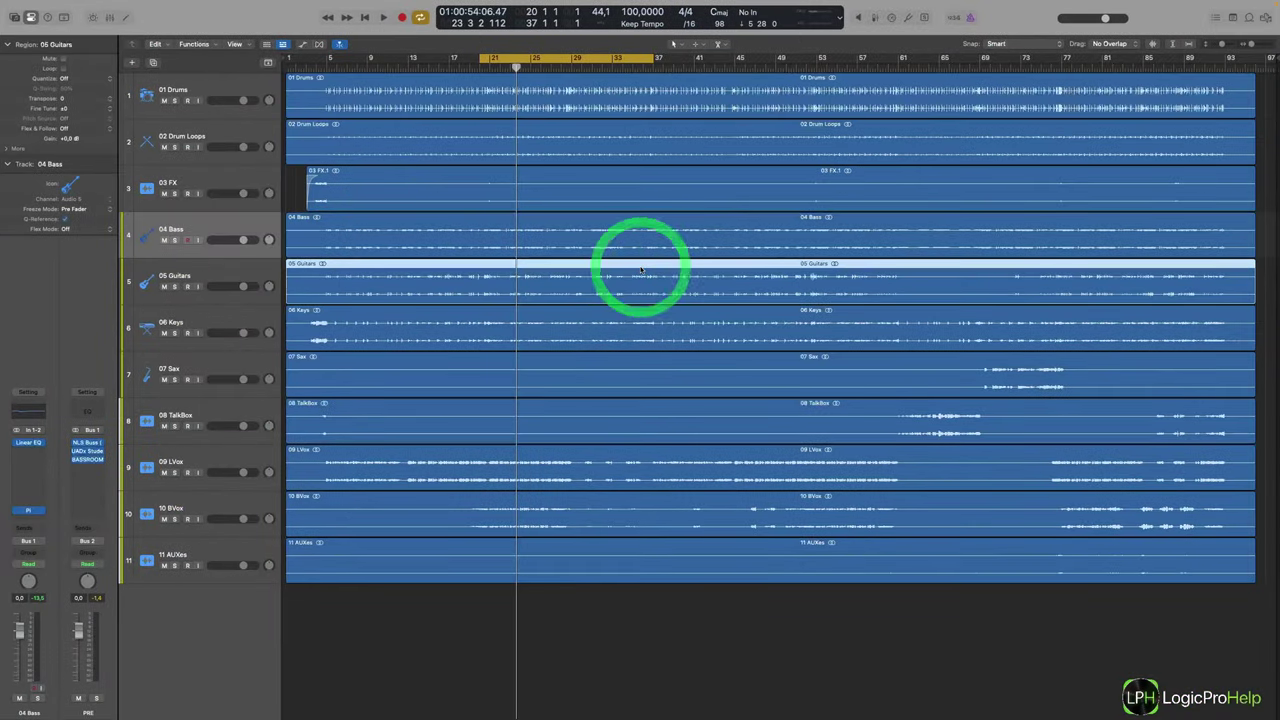
{"action": "key", "text": "super+s"}
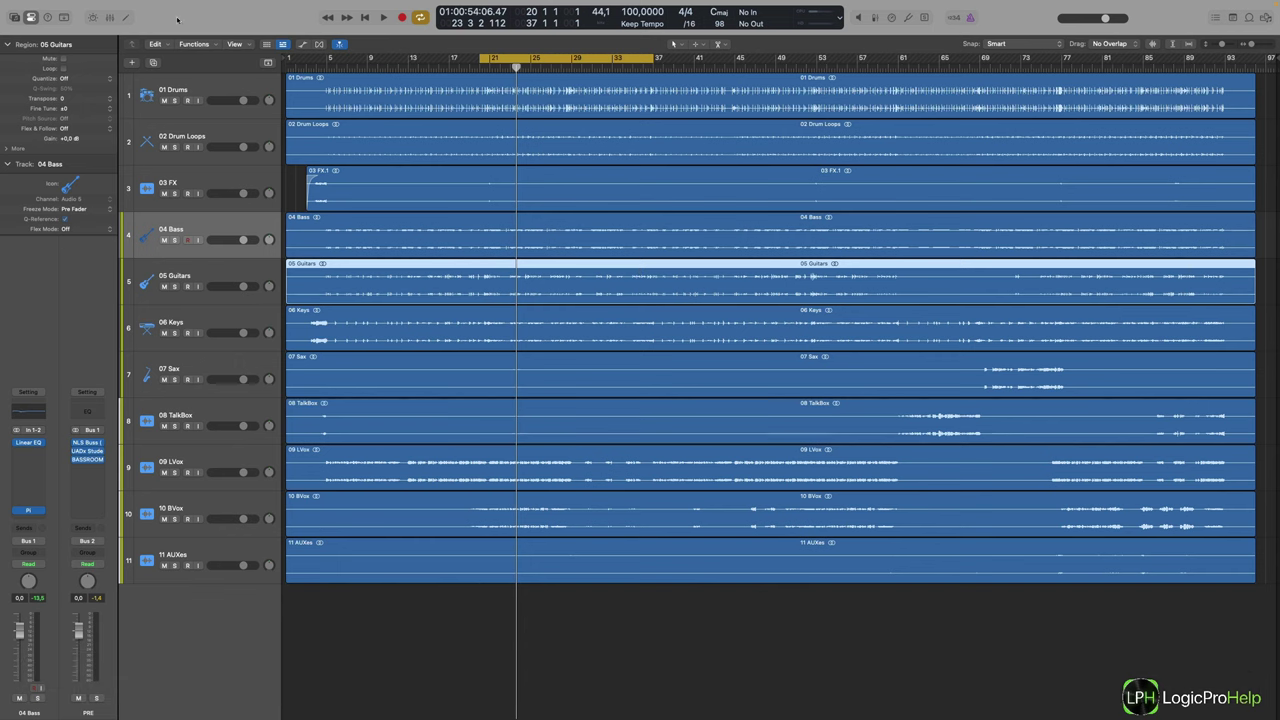
Save a copy of the project as Не слушай (mastering v2) in the same folder, organized as a folder with audio files copied.
{"action": "left_click", "coordinate": [72, 5]}
{"action": "left_click", "coordinate": [89, 102]}
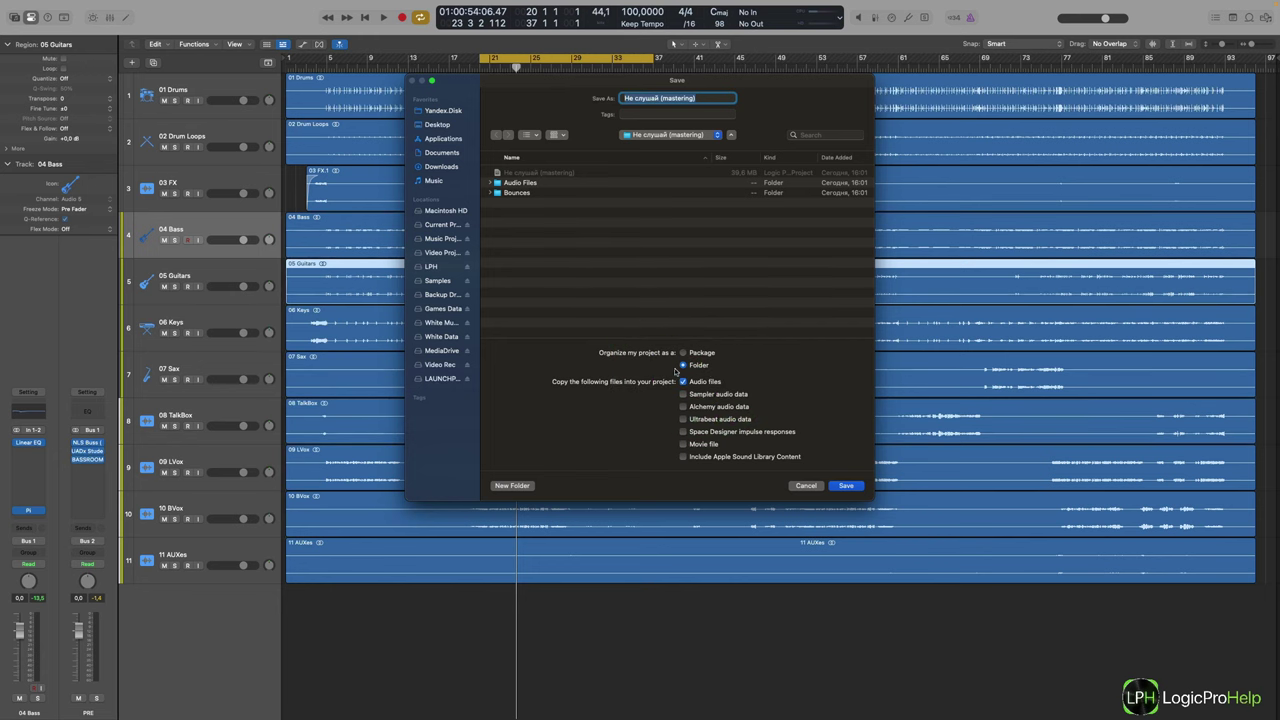
{"action": "left_click", "coordinate": [690, 98]}
{"action": "type", "text": "v2"}
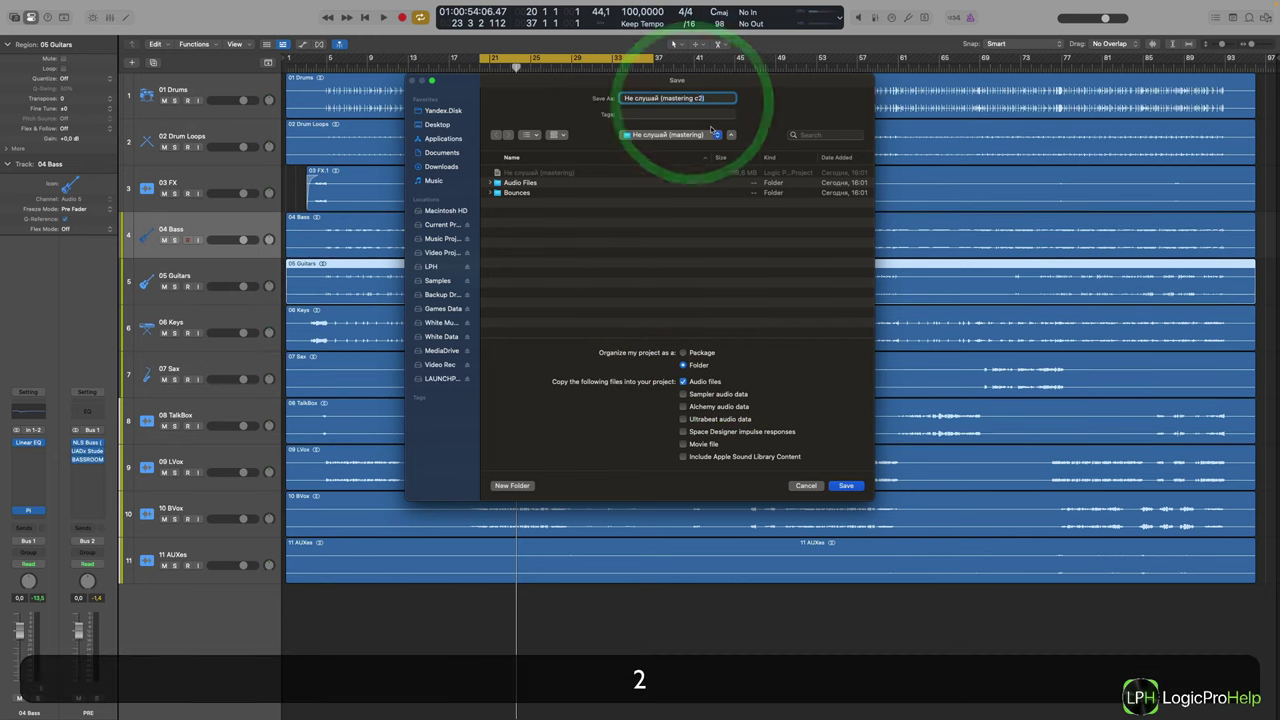
{"action": "key", "text": "Return"}
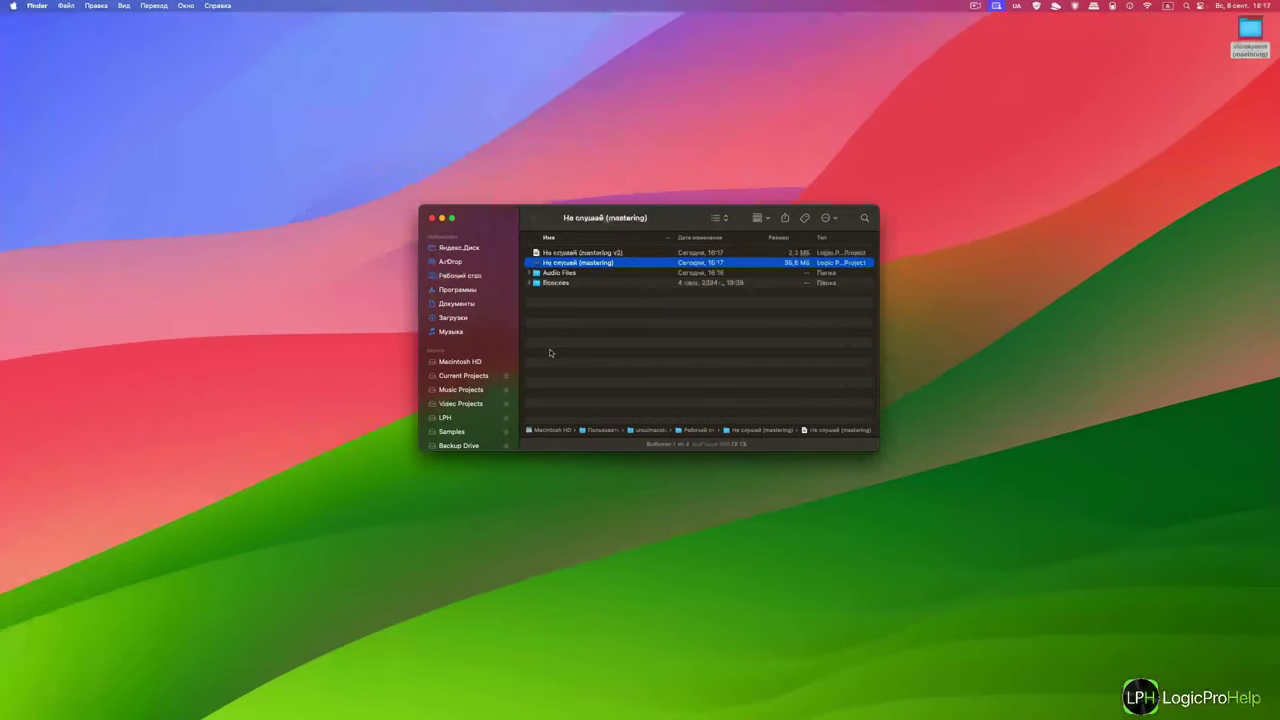
Compare the sizes of the Не слушай (mastering v2) and Не слушай (mastering) project files in Finder.
{"action": "left_click", "coordinate": [634, 317]}
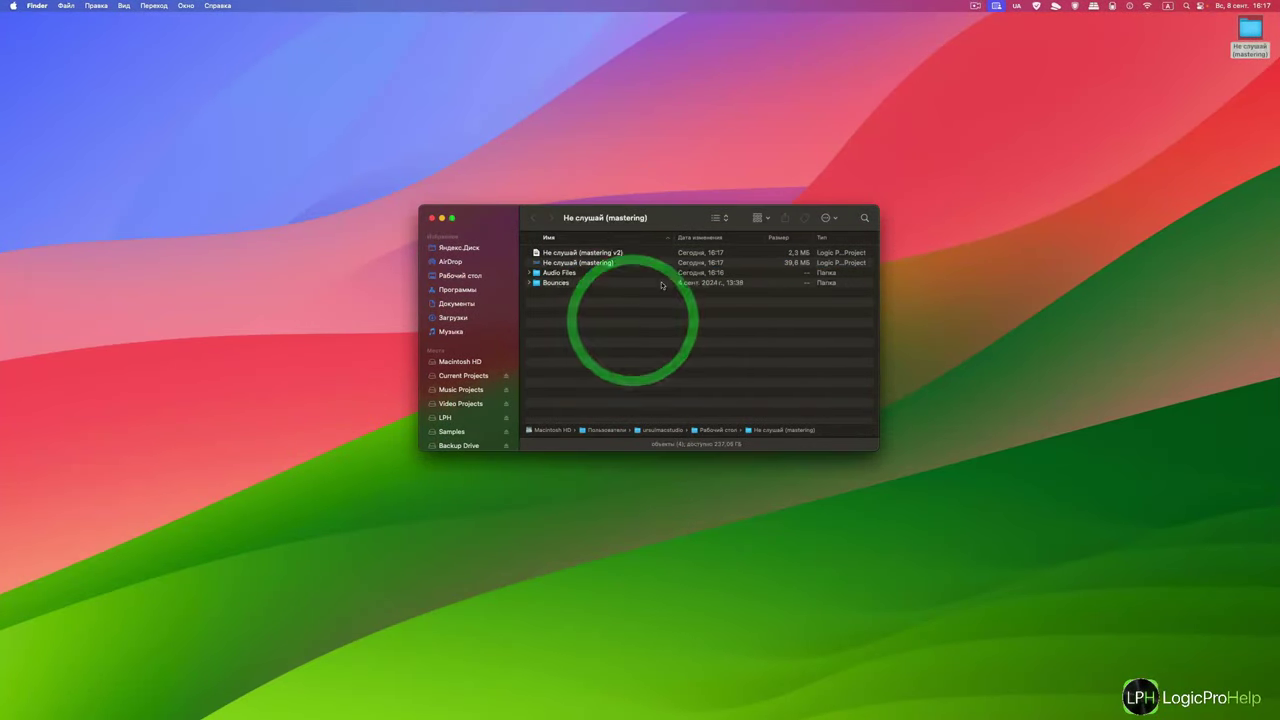
{"action": "left_click", "coordinate": [641, 256]}
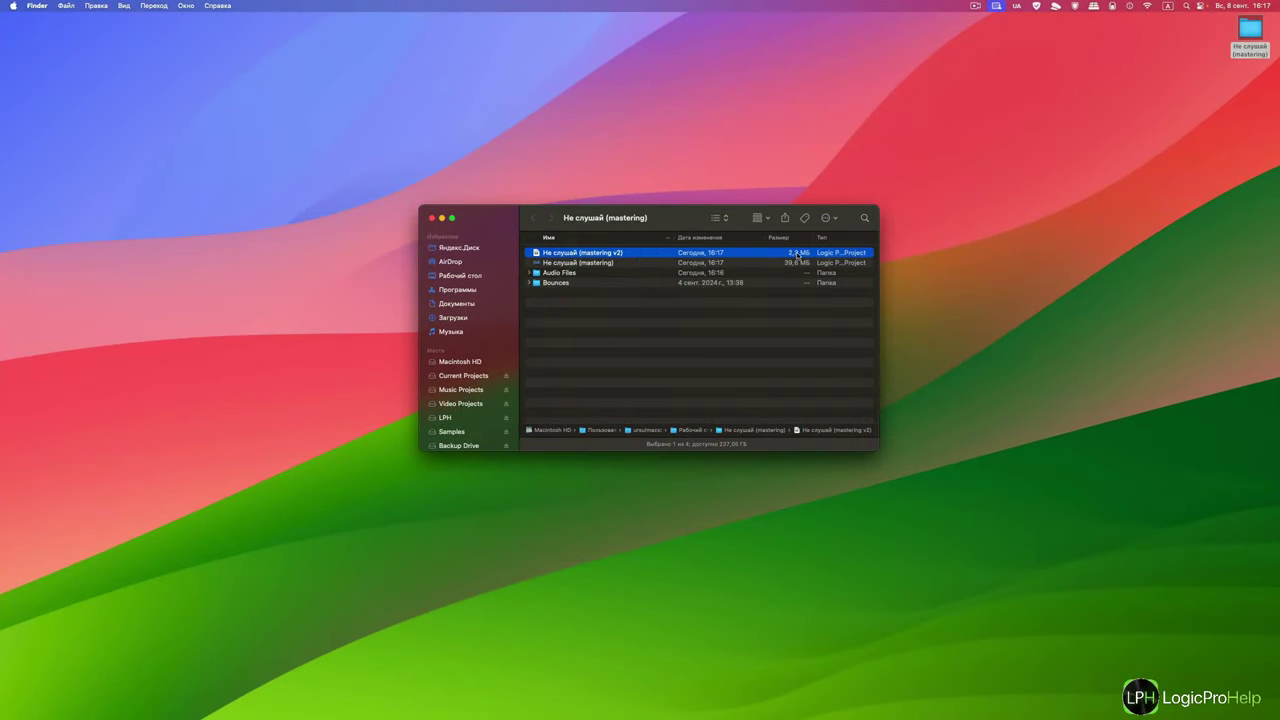
{"action": "left_click", "coordinate": [605, 262]}
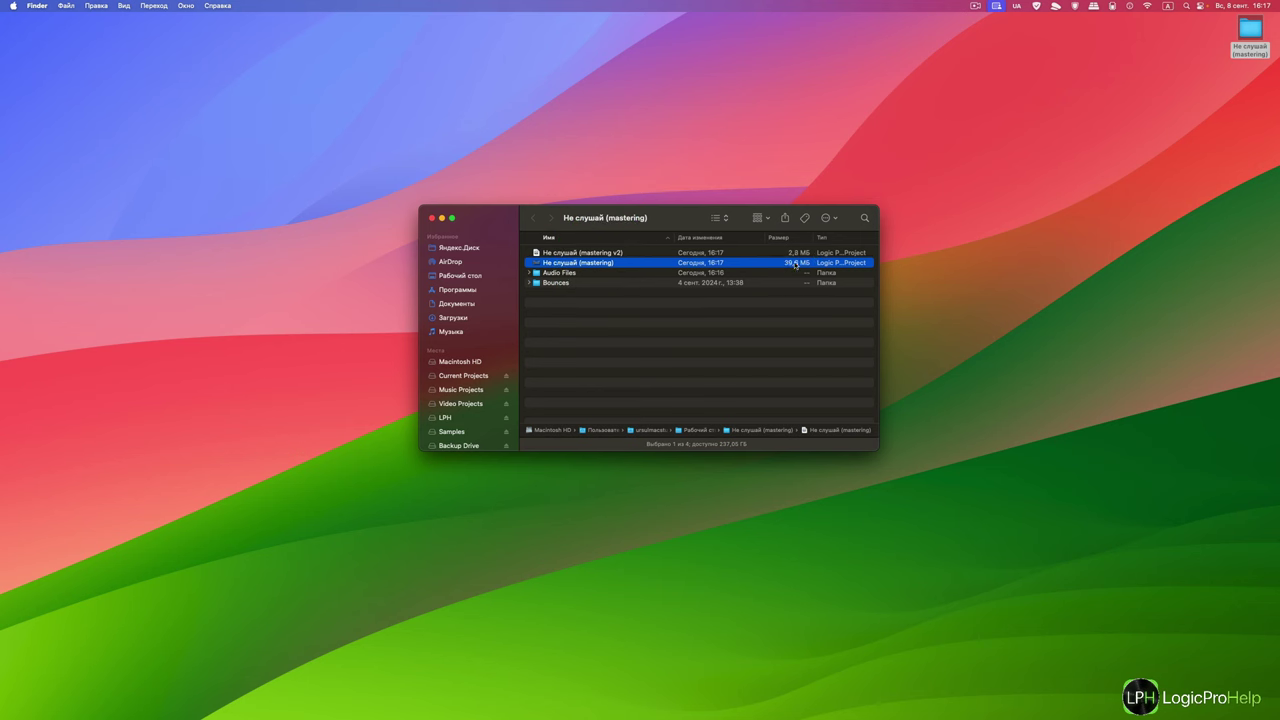
{"action": "left_click", "coordinate": [607, 253]}
{"action": "left_click", "coordinate": [600, 263]}
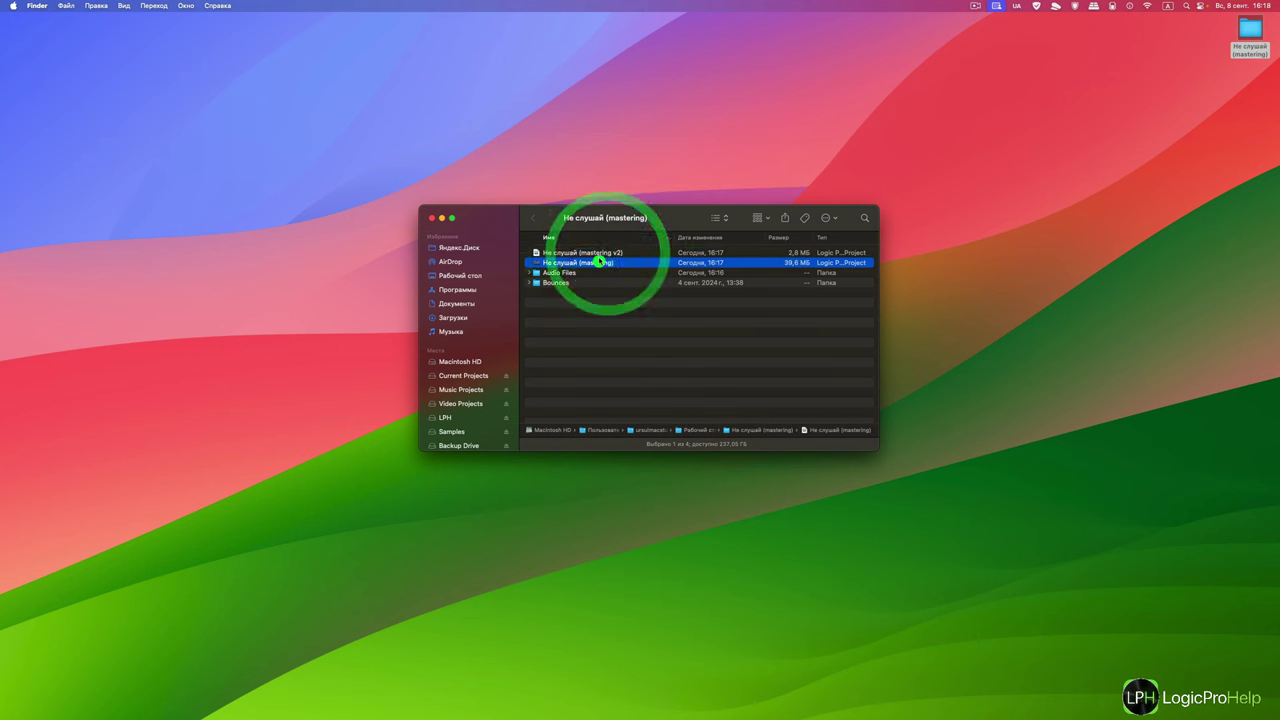
{"action": "left_click", "coordinate": [600, 255]}
{"action": "left_click", "coordinate": [598, 264]}
{"action": "left_click", "coordinate": [603, 252]}
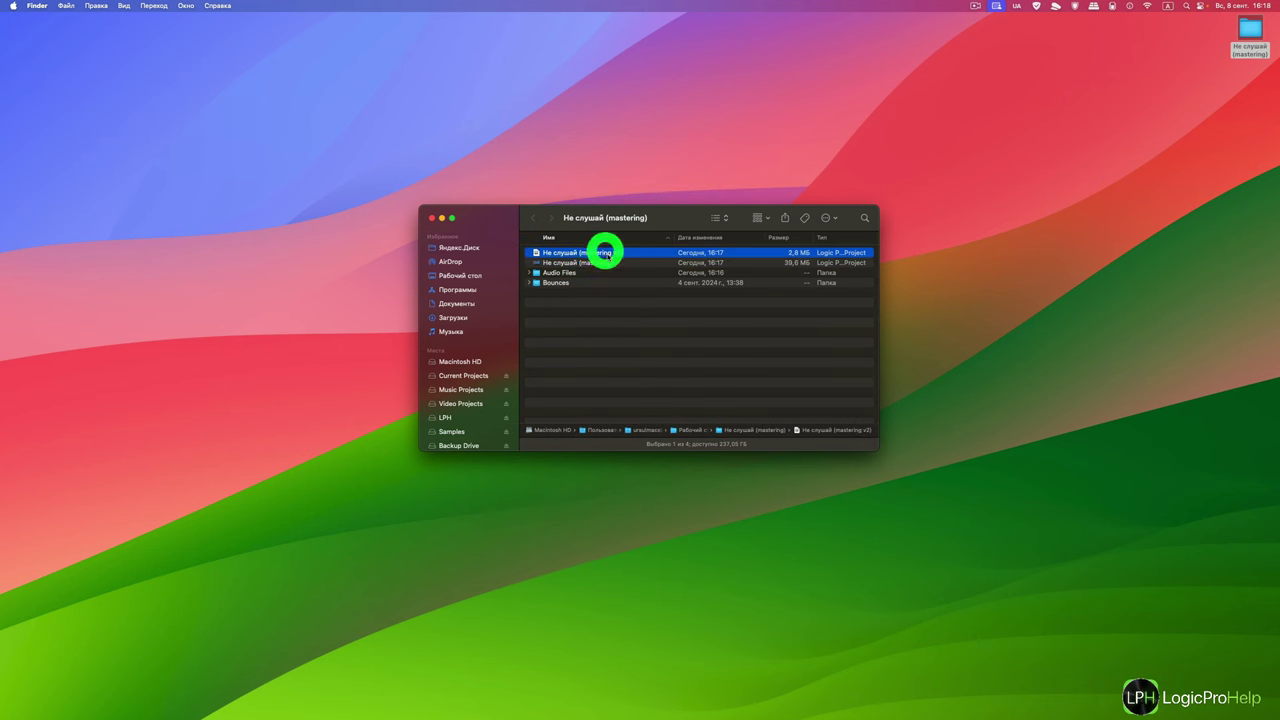
Examine the audio files in the Audio Files folder, select the original mastering project file, and leave the folder collapsed.
{"action": "left_click", "coordinate": [530, 273]}
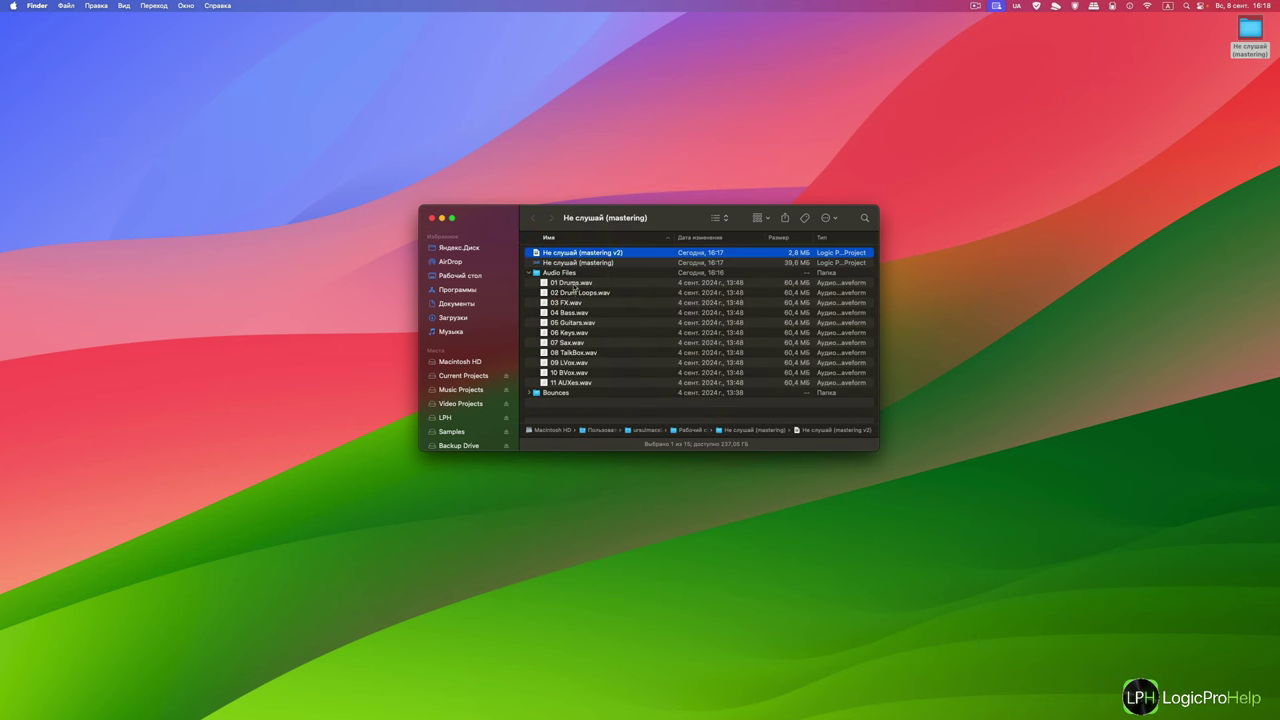
{"action": "left_click", "coordinate": [574, 282]}
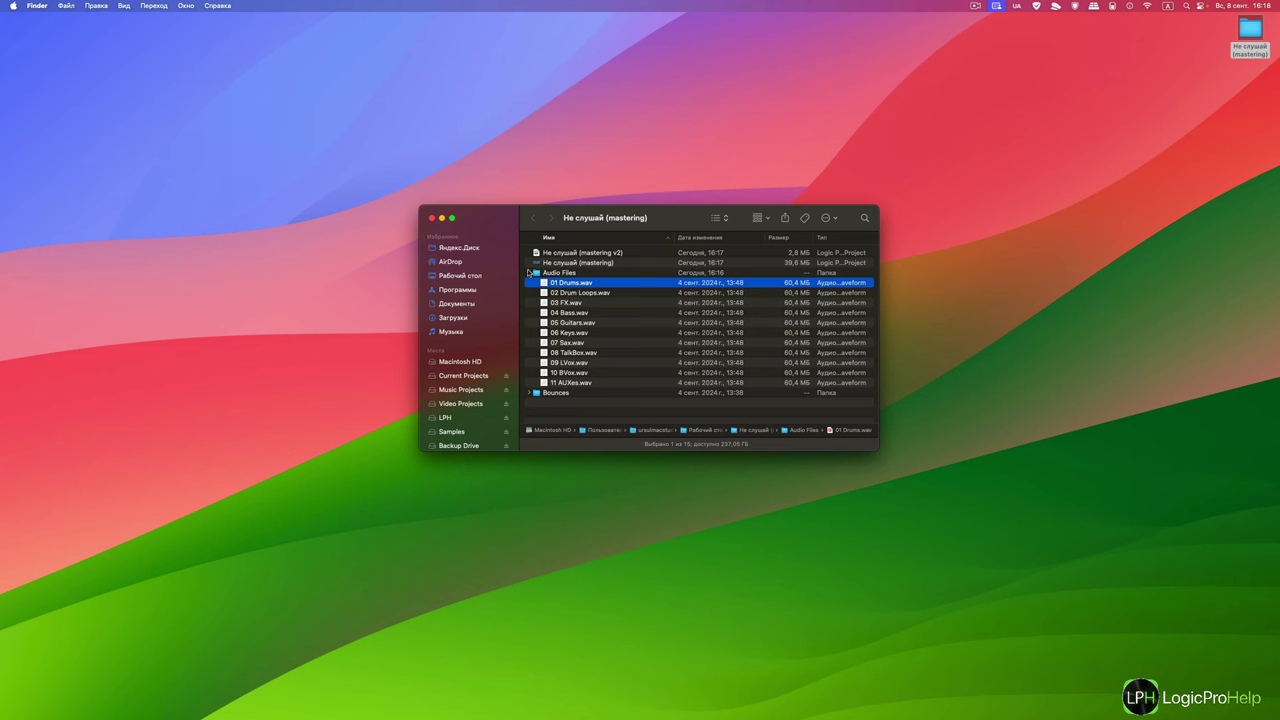
{"action": "left_click", "coordinate": [529, 272]}
{"action": "left_click", "coordinate": [575, 262]}
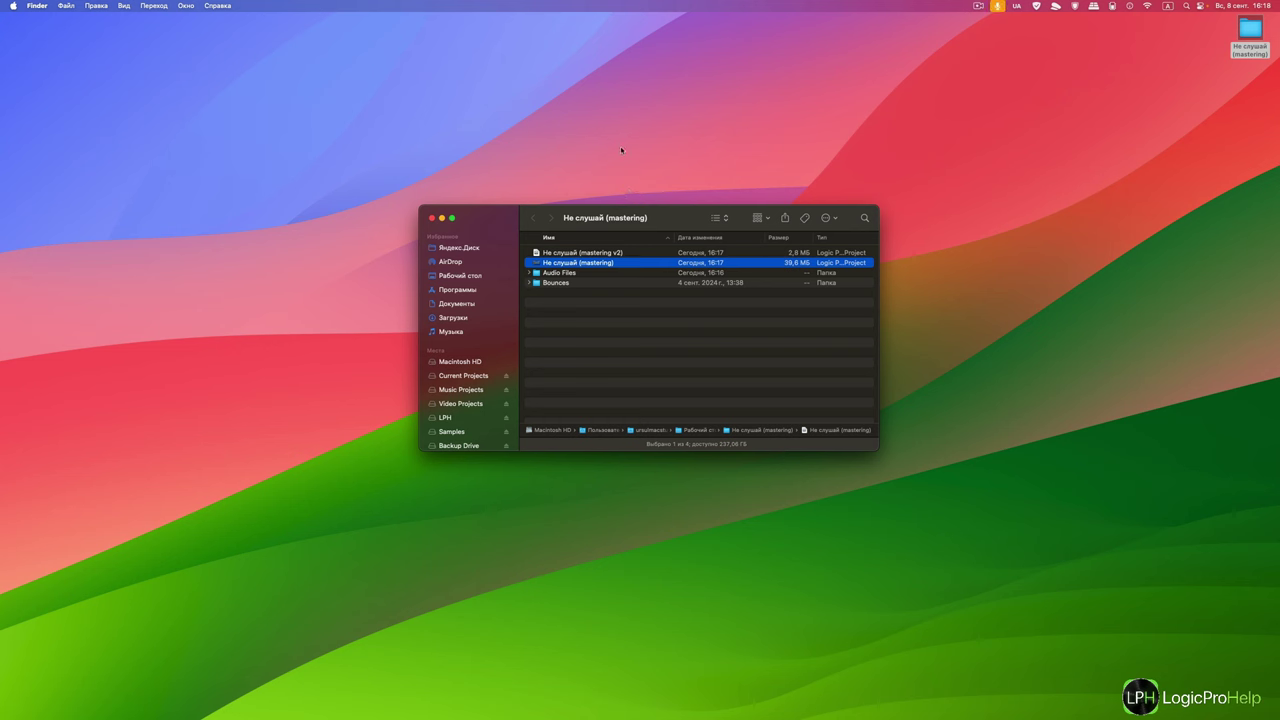
{"action": "left_click", "coordinate": [530, 272]}
{"action": "left_click", "coordinate": [530, 272]}
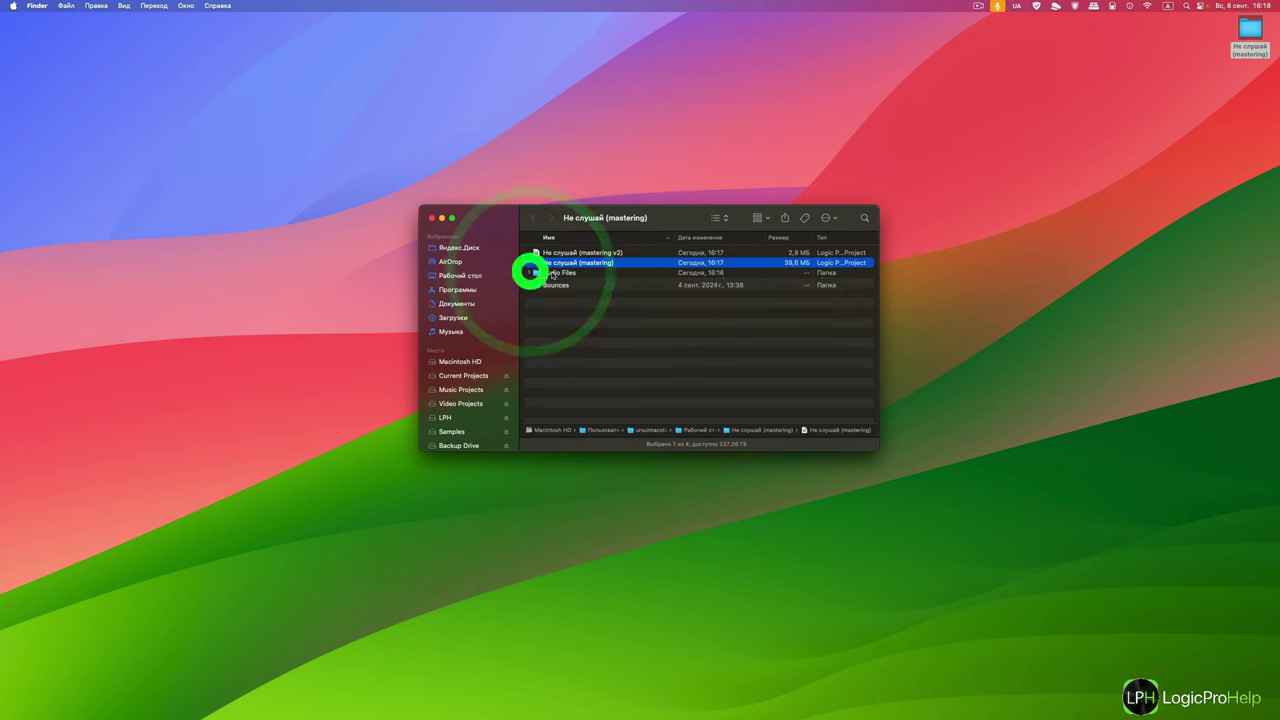
{"action": "left_click_drag", "start_coordinate": [645, 217], "coordinate": [635, 211]}
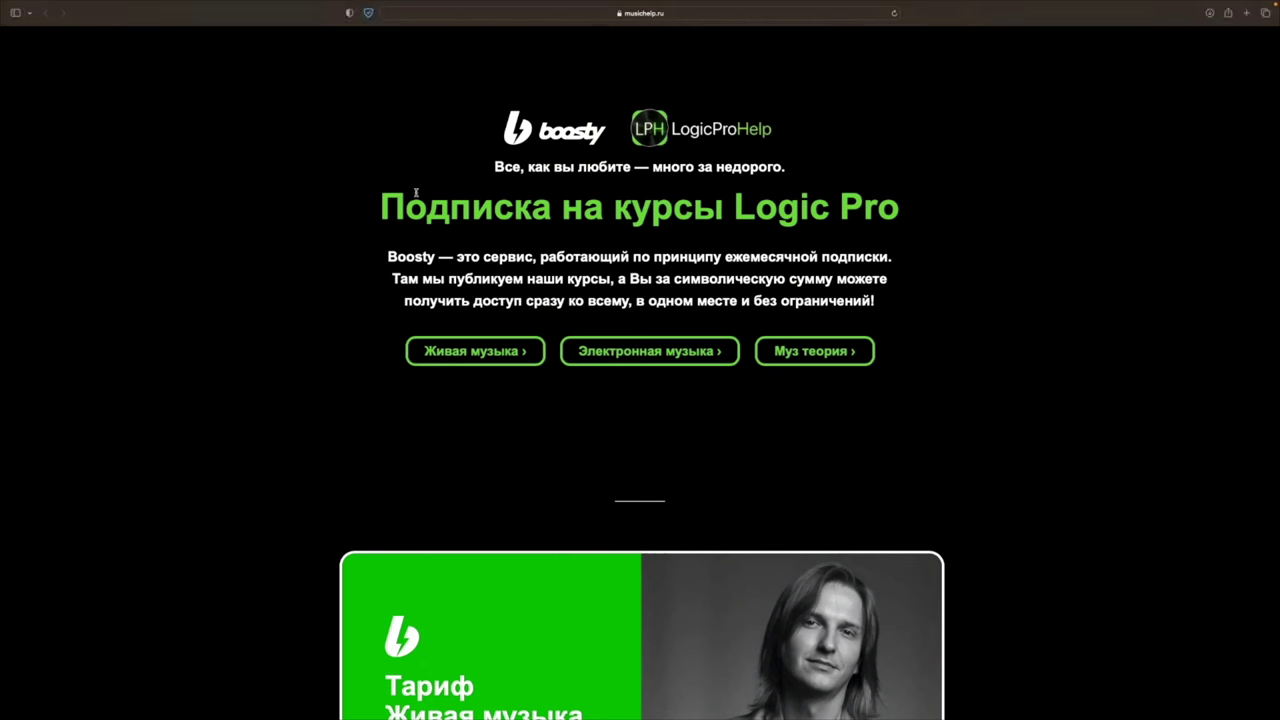
Switch to Safari and examine the Logic Pro course subscription plans and their course lists on musichelp.ru.
{"action": "scroll", "coordinate": [808, 233], "scroll_direction": "down", "scroll_amount": 1}
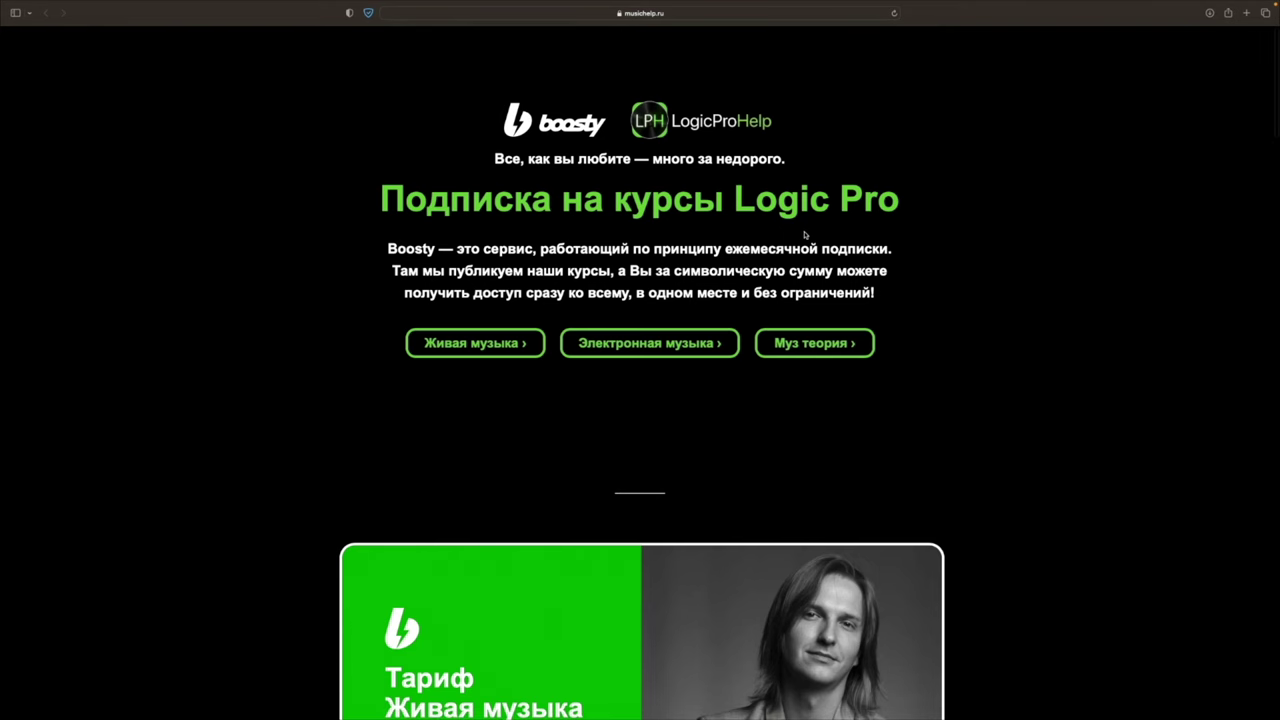
{"action": "scroll", "coordinate": [1064, 260], "scroll_direction": "down", "scroll_amount": 5}
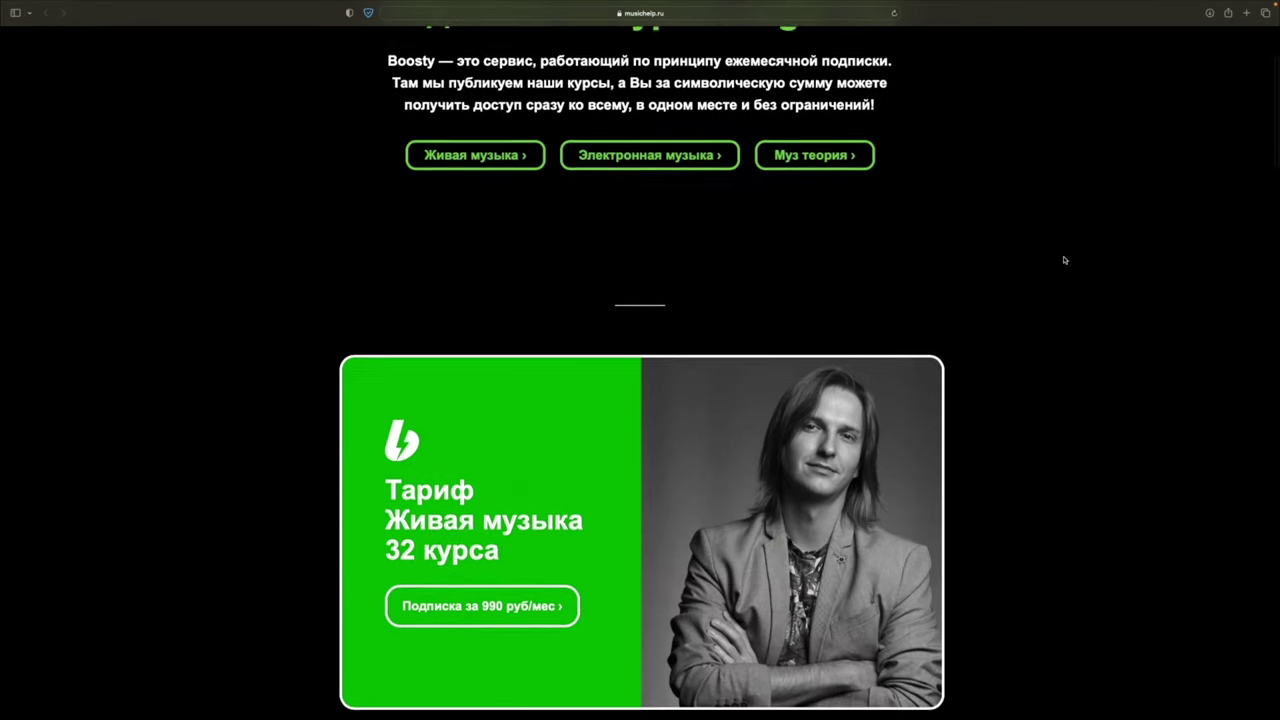
{"action": "scroll", "coordinate": [1064, 260], "scroll_direction": "down", "scroll_amount": 4}
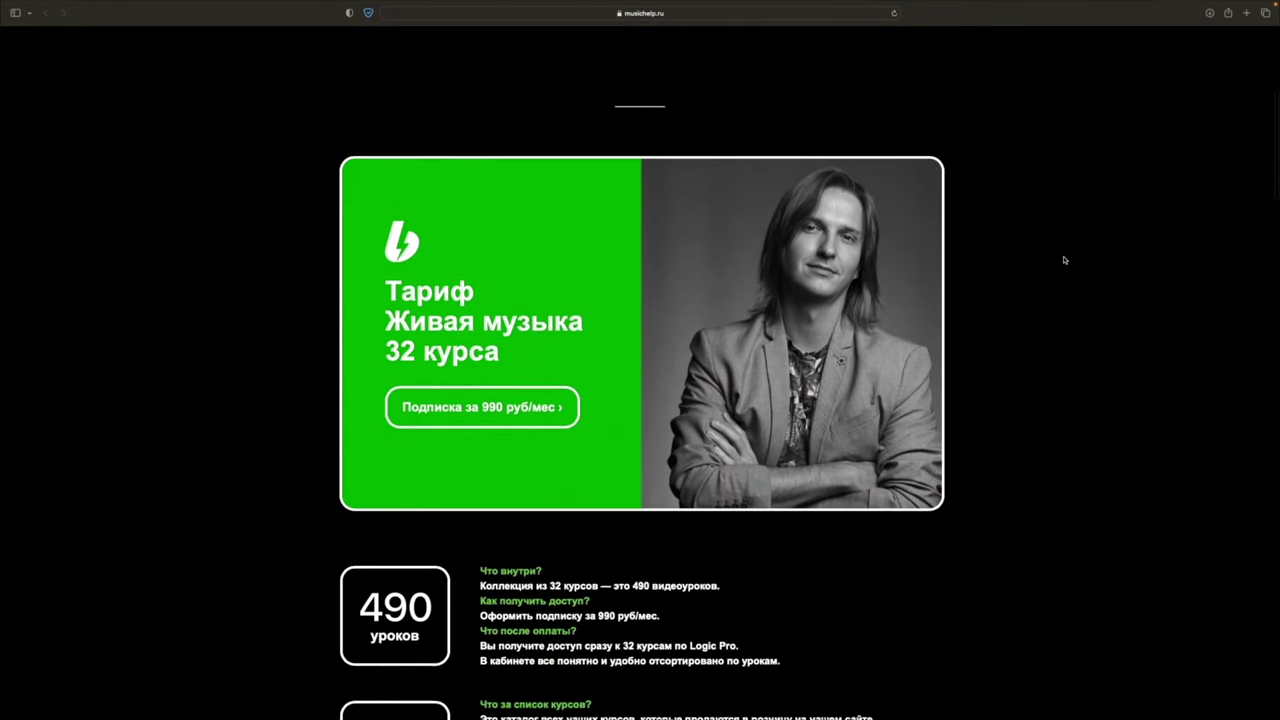
{"action": "scroll", "coordinate": [1064, 260], "scroll_direction": "down", "scroll_amount": 5}
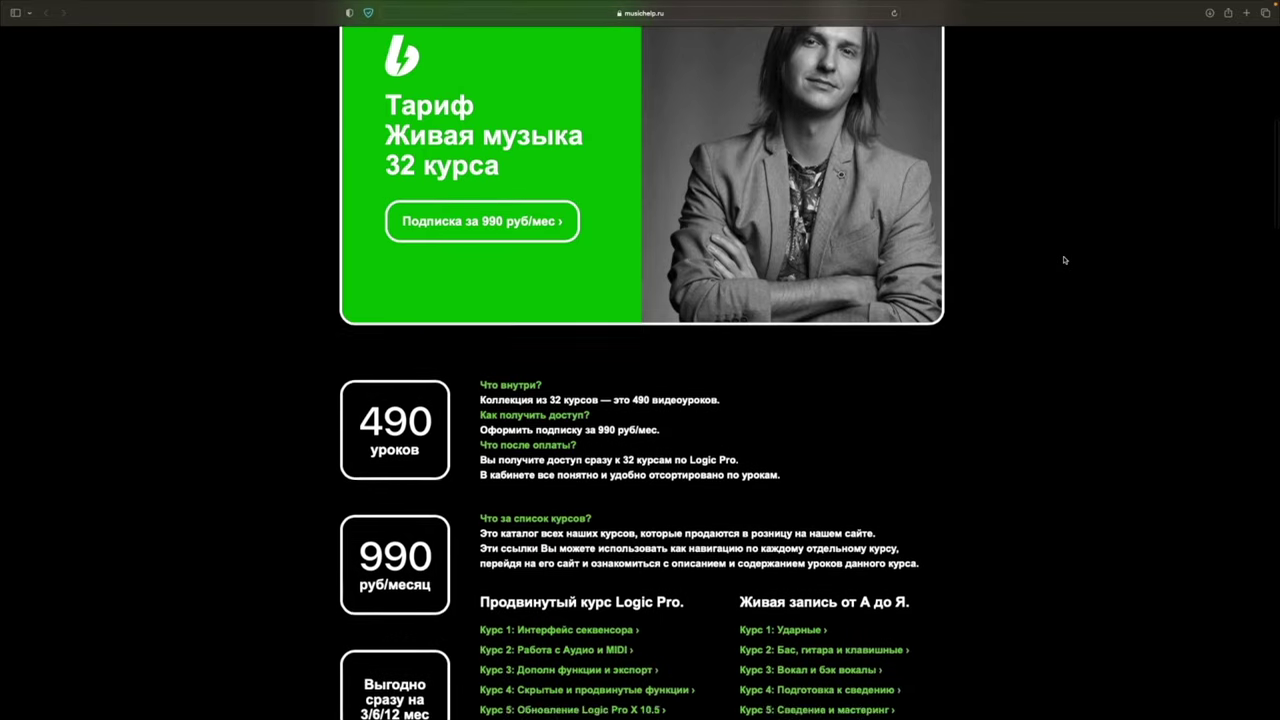
{"action": "scroll", "coordinate": [1064, 260], "scroll_direction": "down", "scroll_amount": 5}
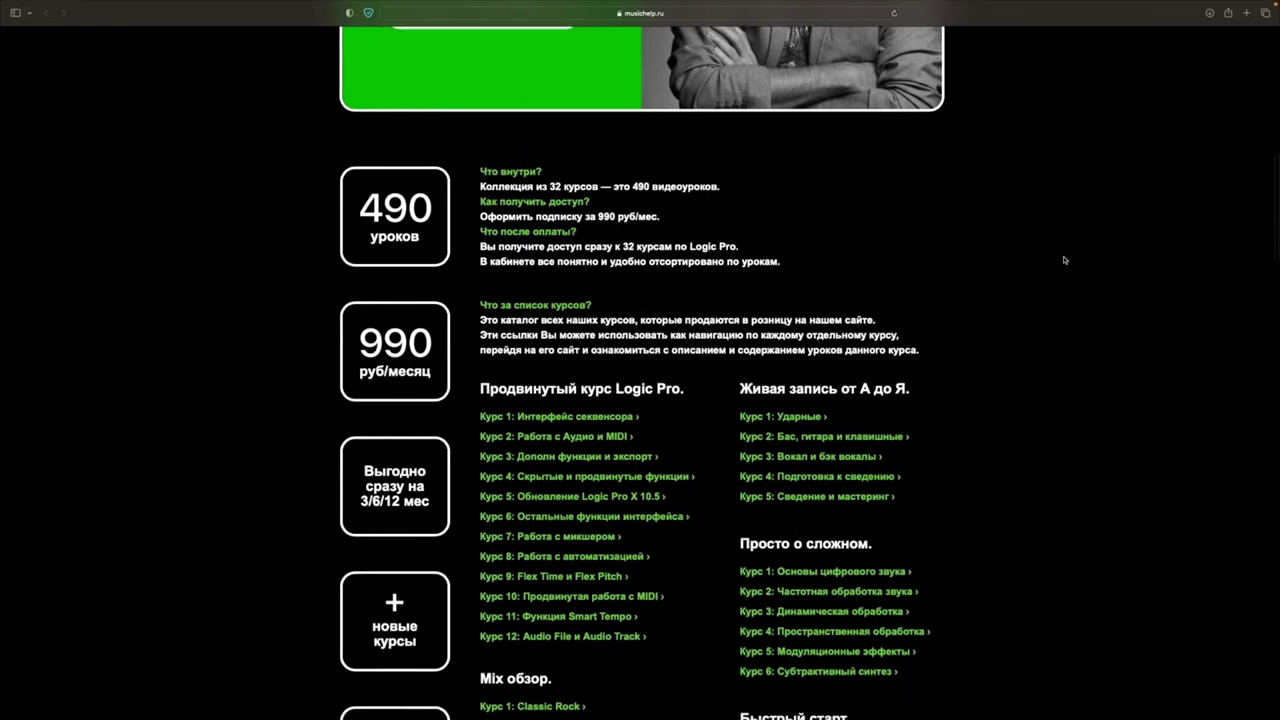
{"action": "scroll", "coordinate": [1064, 260], "scroll_direction": "down", "scroll_amount": 2}
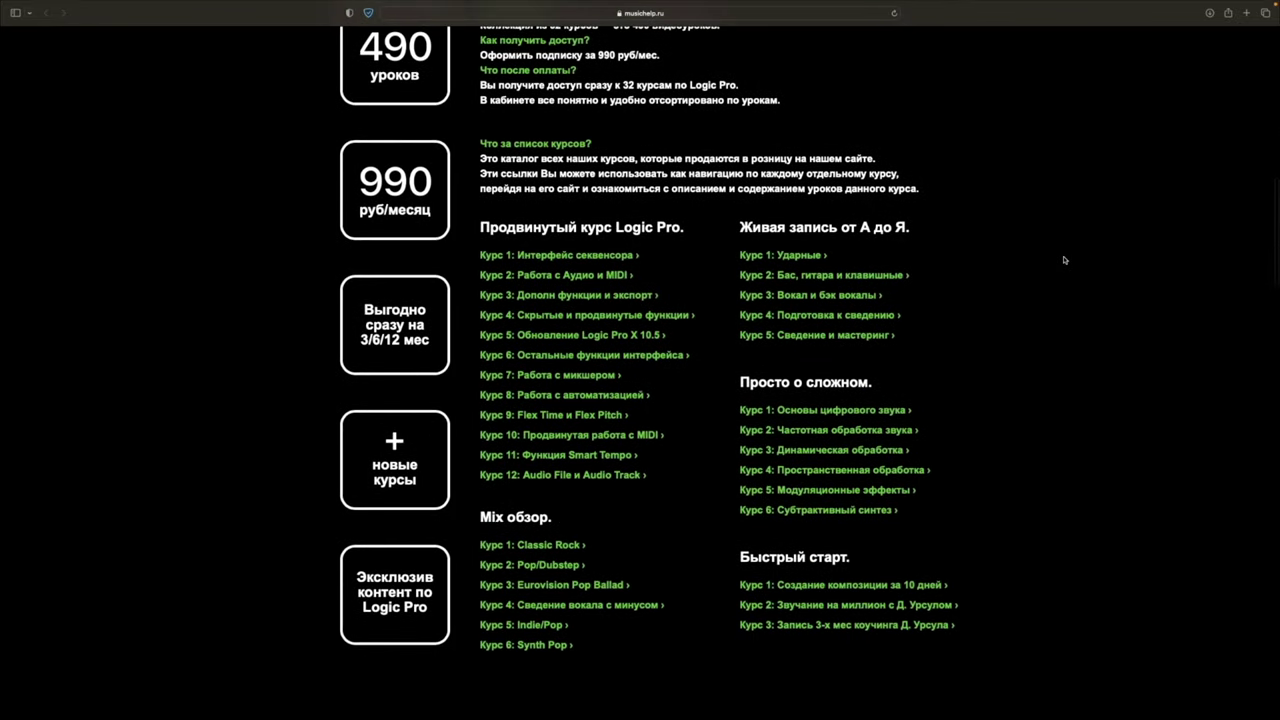
{"action": "scroll", "coordinate": [1064, 260], "scroll_direction": "down", "scroll_amount": 7}
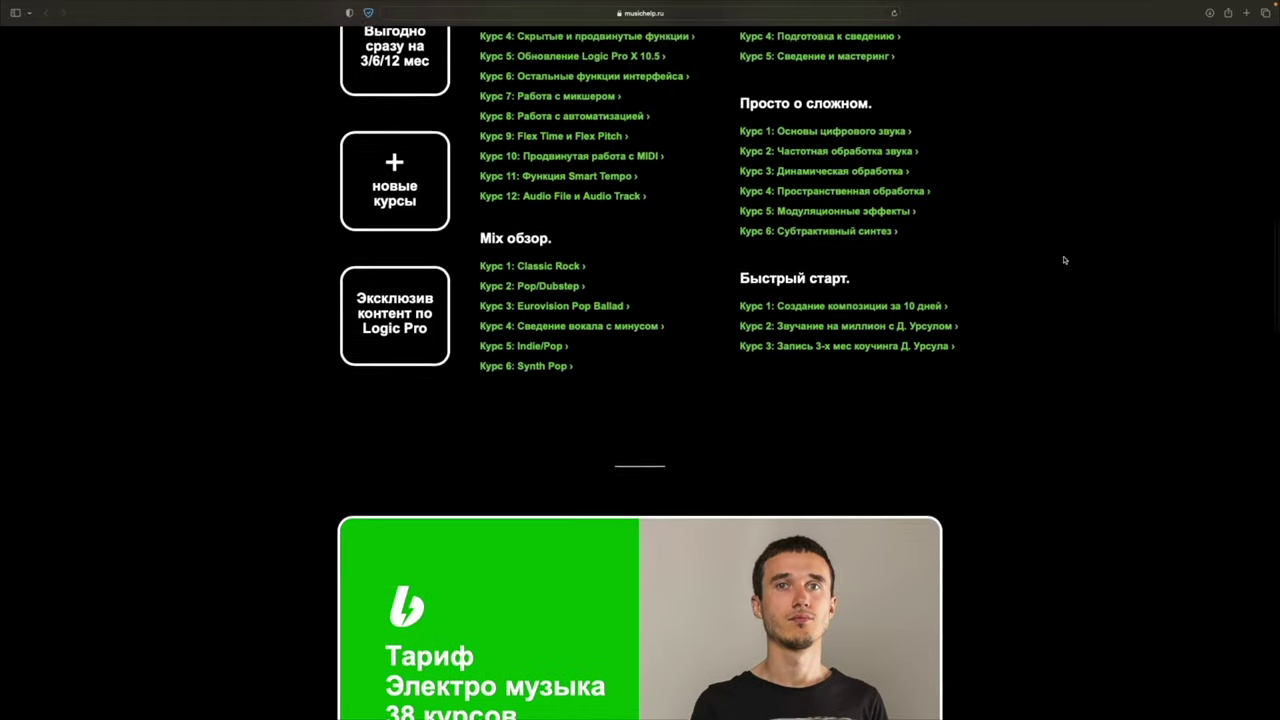
{"action": "scroll", "coordinate": [1064, 260], "scroll_direction": "down", "scroll_amount": 7}
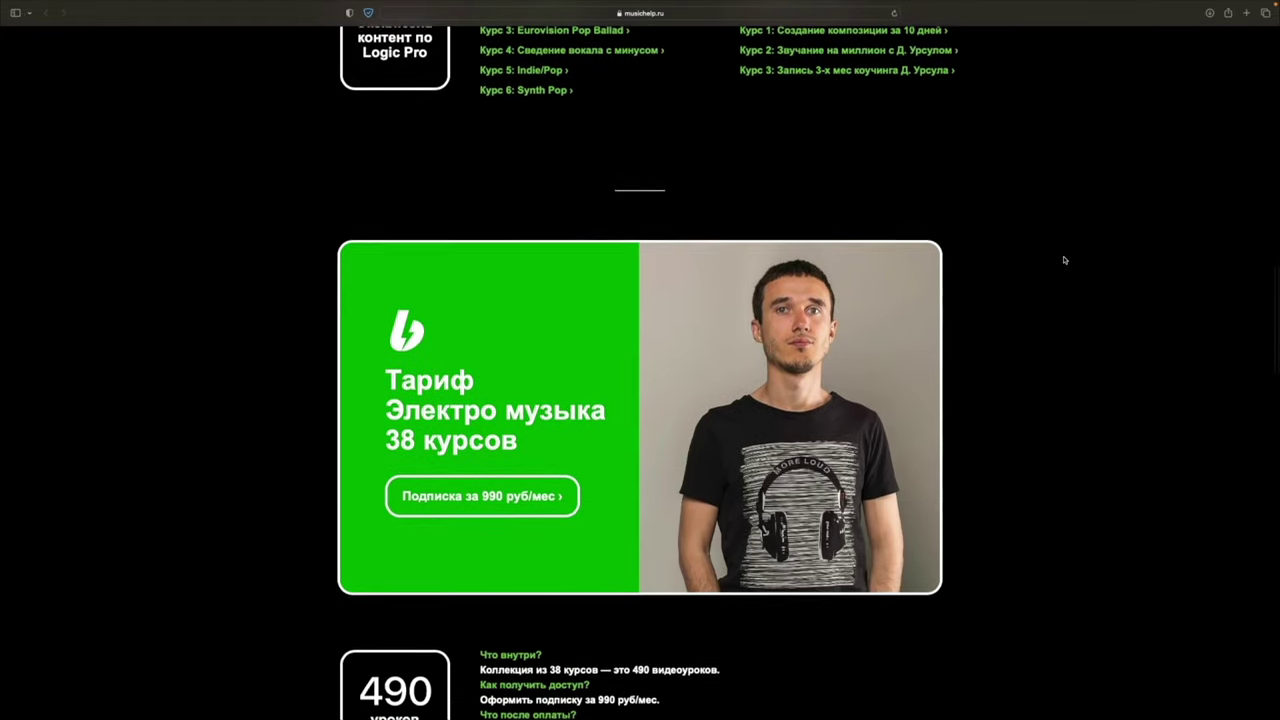
{"action": "scroll", "coordinate": [1064, 260], "scroll_direction": "down", "scroll_amount": 4}
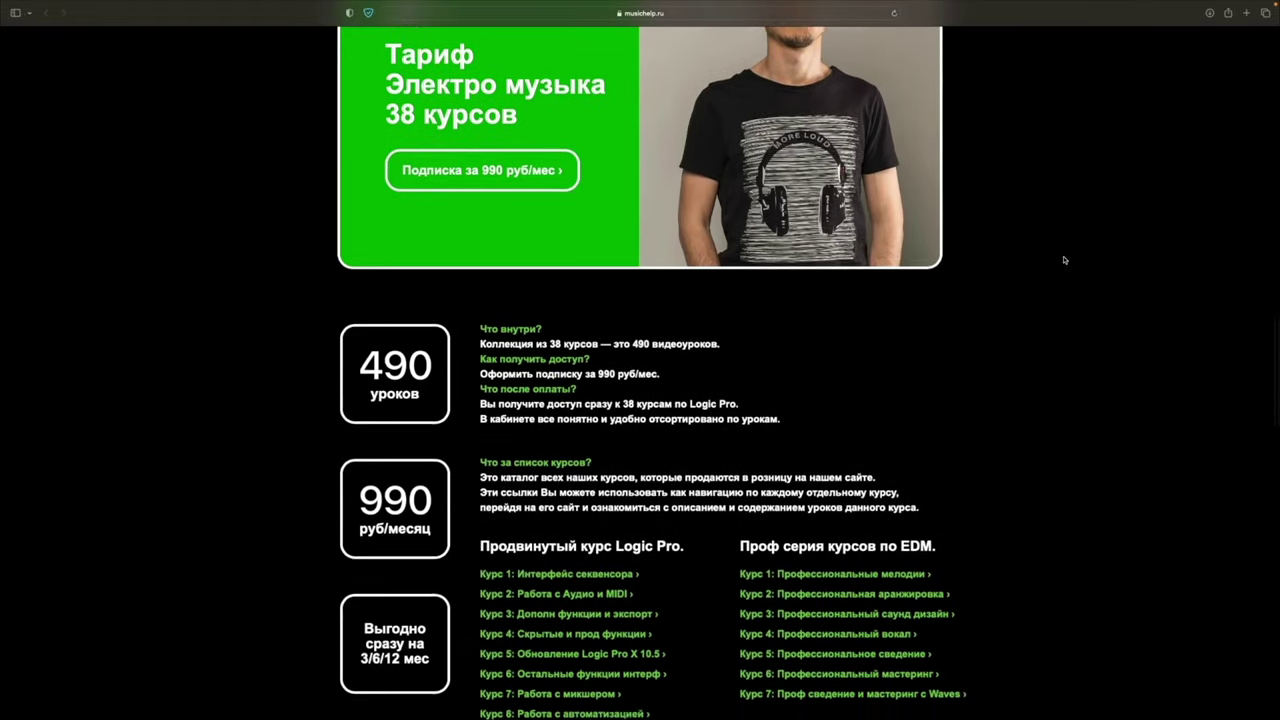
{"action": "scroll", "coordinate": [1064, 260], "scroll_direction": "down", "scroll_amount": 9}
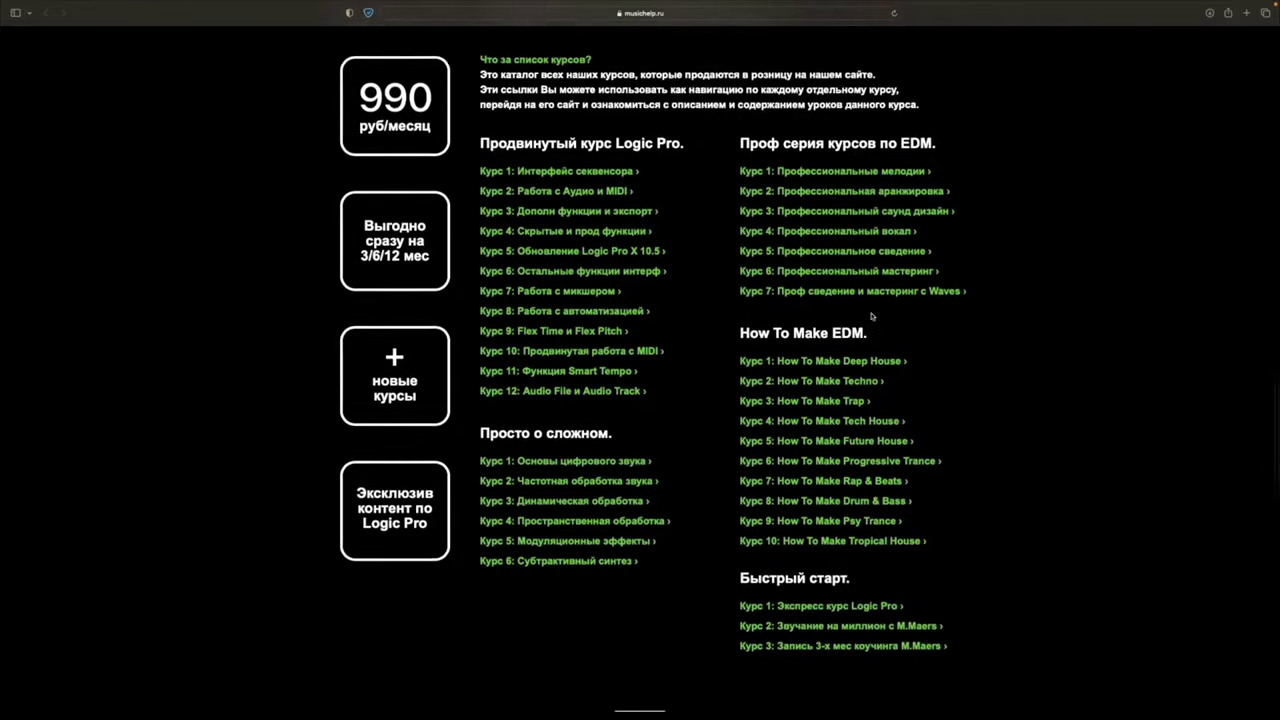
{"action": "scroll", "coordinate": [871, 316], "scroll_direction": "down", "scroll_amount": 9}
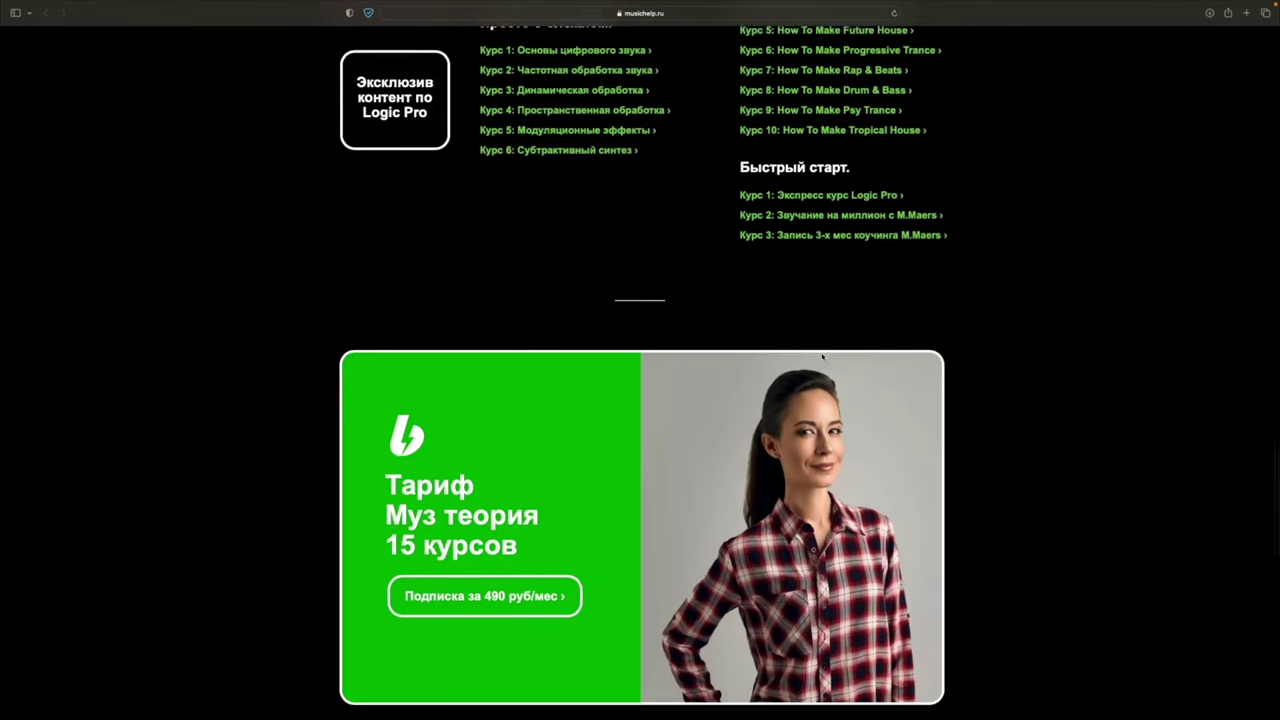
{"action": "scroll", "coordinate": [838, 356], "scroll_direction": "down", "scroll_amount": 11}
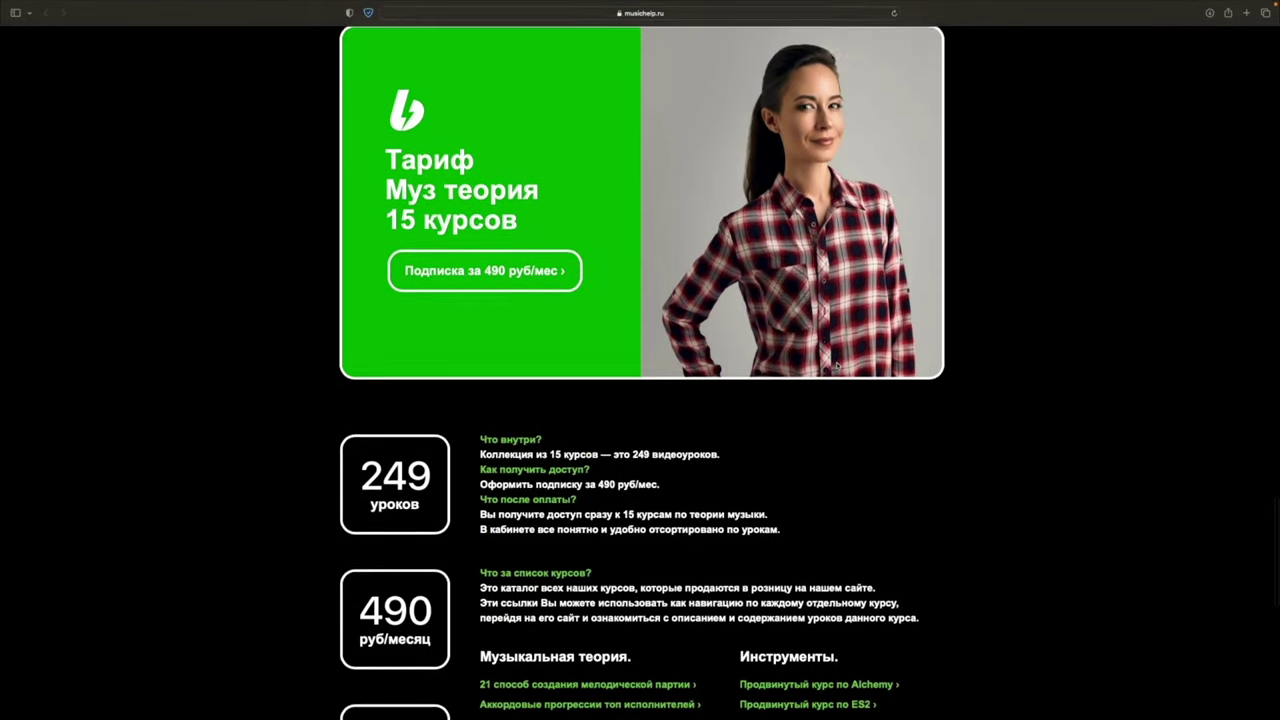
{"action": "scroll", "coordinate": [838, 367], "scroll_direction": "down", "scroll_amount": 6}
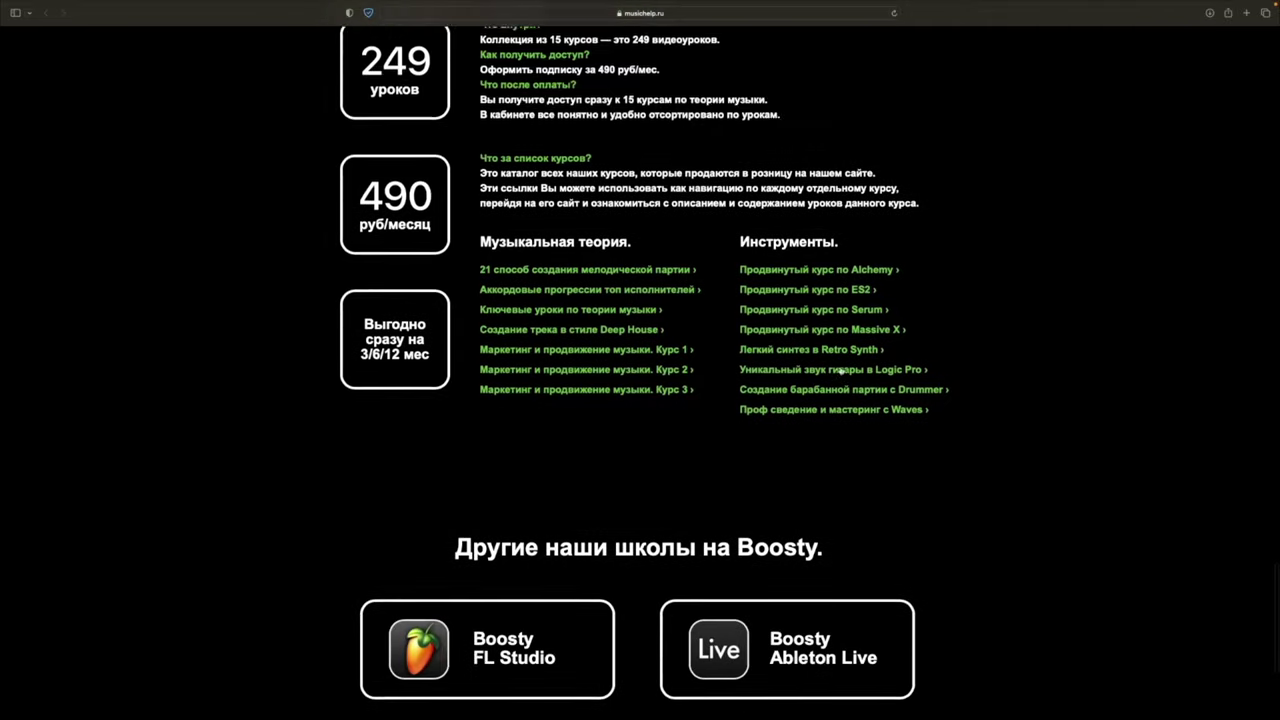
{"action": "scroll", "coordinate": [840, 370], "scroll_direction": "up", "scroll_amount": 20}
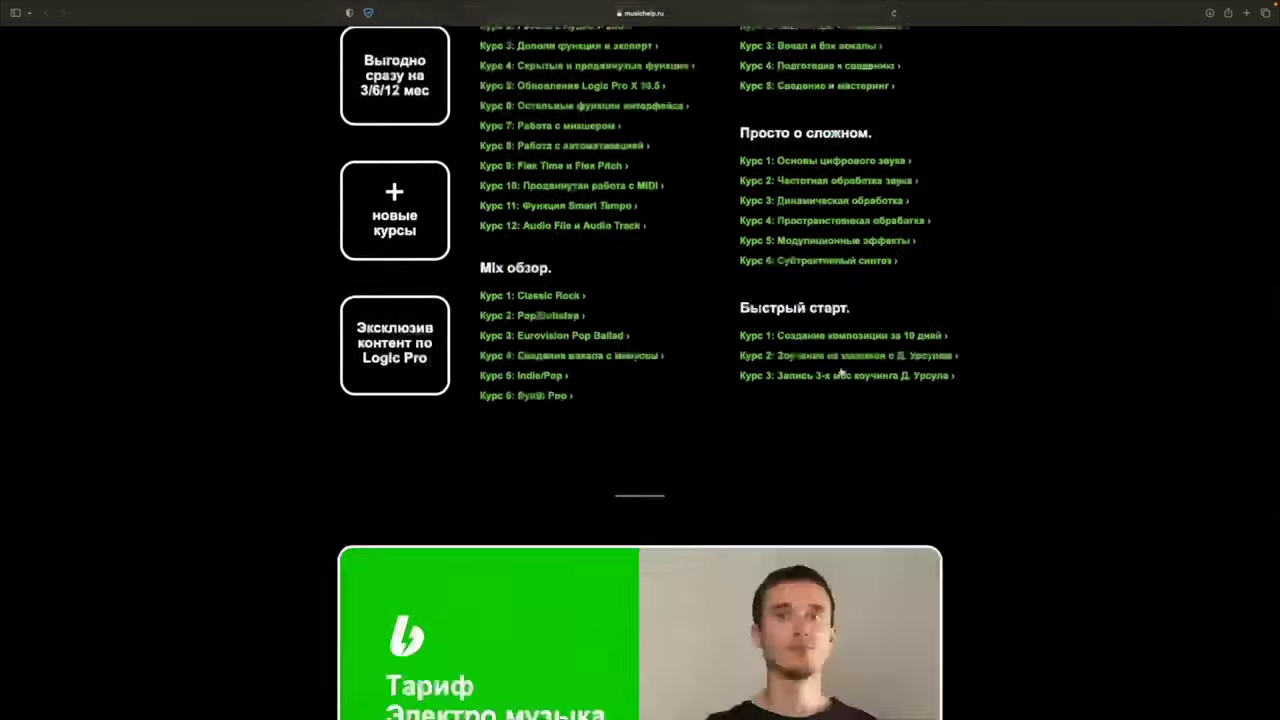
{"action": "scroll", "coordinate": [841, 370], "scroll_direction": "down", "scroll_amount": 9}
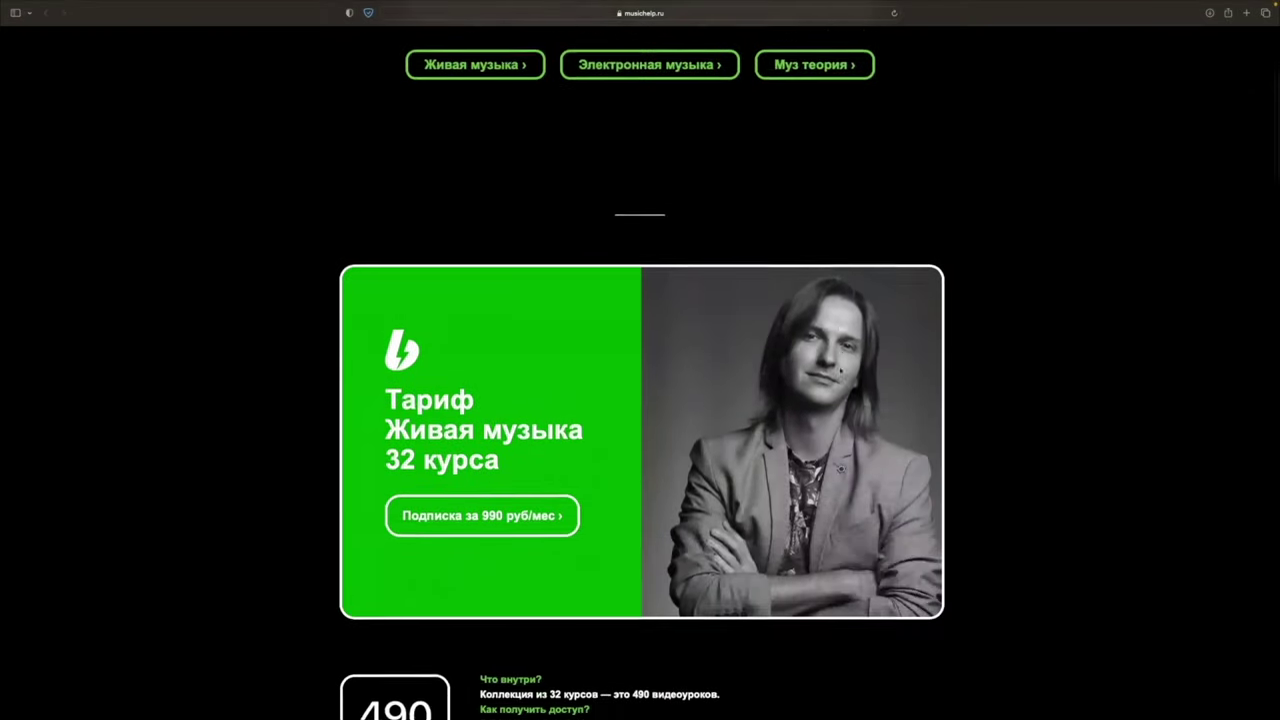
{"action": "scroll", "coordinate": [840, 370], "scroll_direction": "up", "scroll_amount": 9}
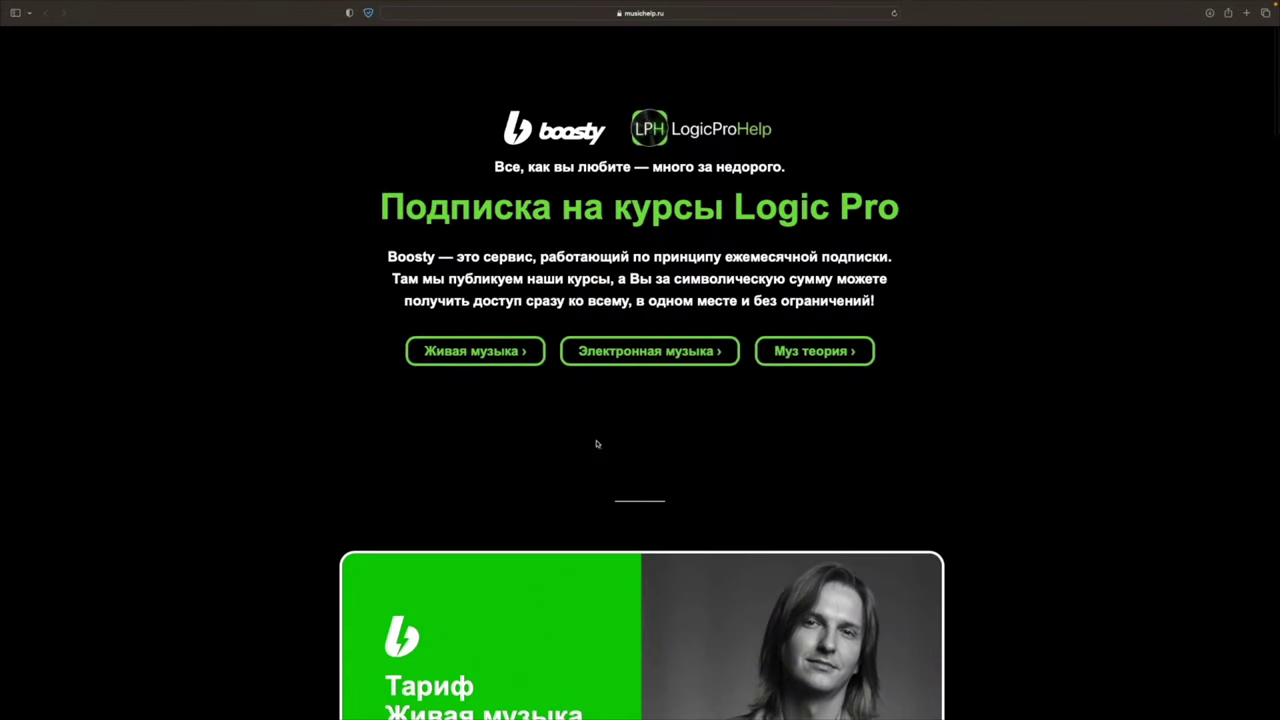
Open the Boosty page of the Живая музыка plan, start subscribing, and sign in with the VK account.
{"action": "left_click", "coordinate": [462, 358]}
{"action": "left_click", "coordinate": [490, 328]}
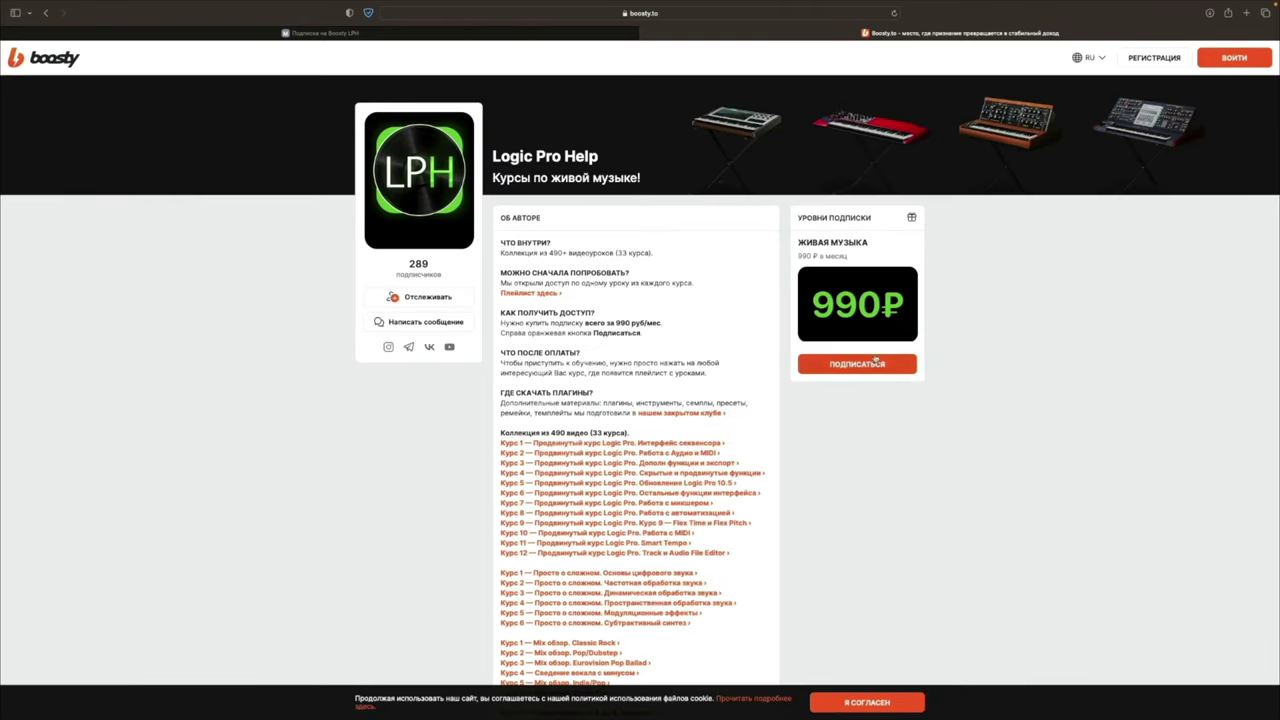
{"action": "left_click", "coordinate": [820, 366]}
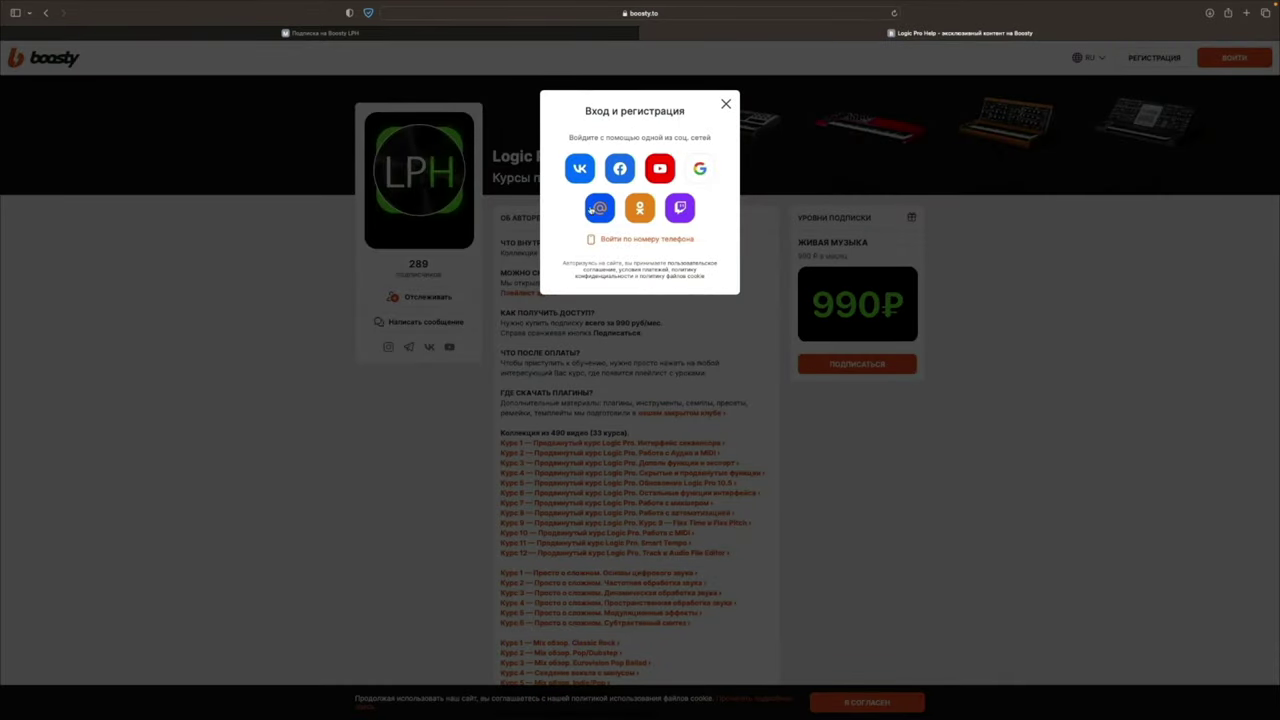
{"action": "left_click", "coordinate": [581, 169]}
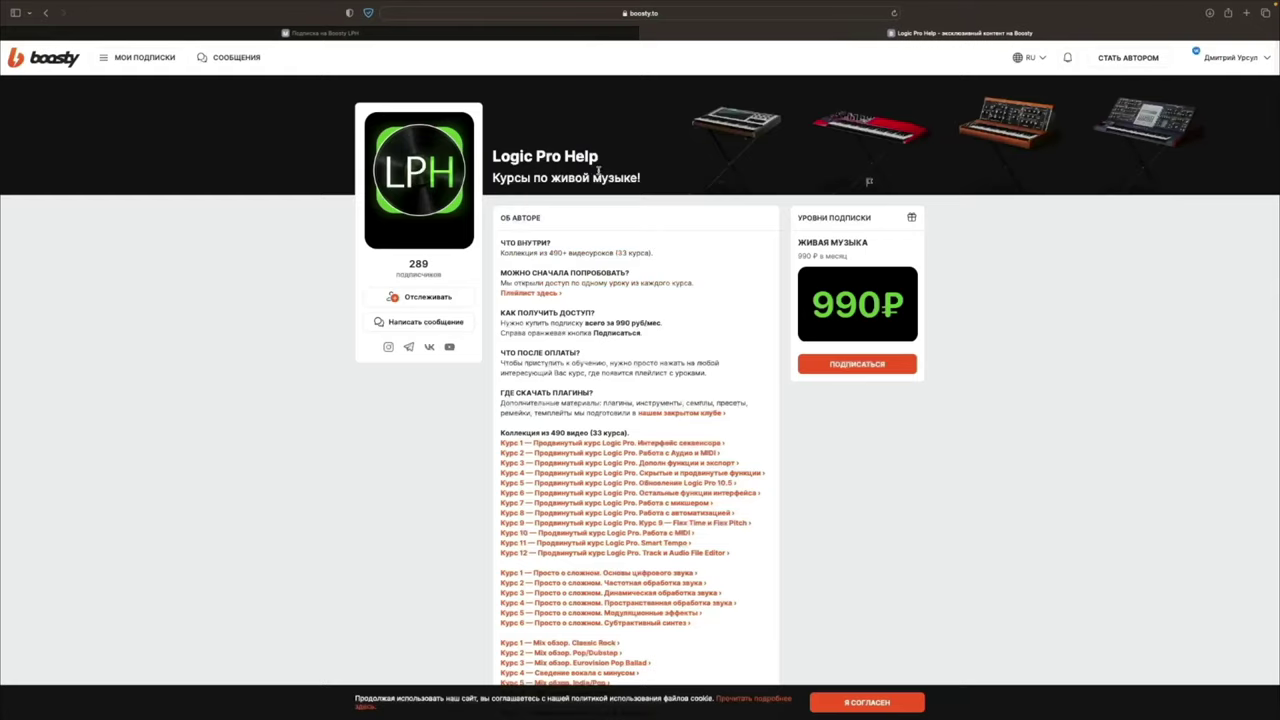
Compare the subscription periods for Живая музыка, choose 1 month, proceed to the payment form, and leave it for the course page.
{"action": "left_click", "coordinate": [582, 205]}
{"action": "left_click", "coordinate": [695, 207]}
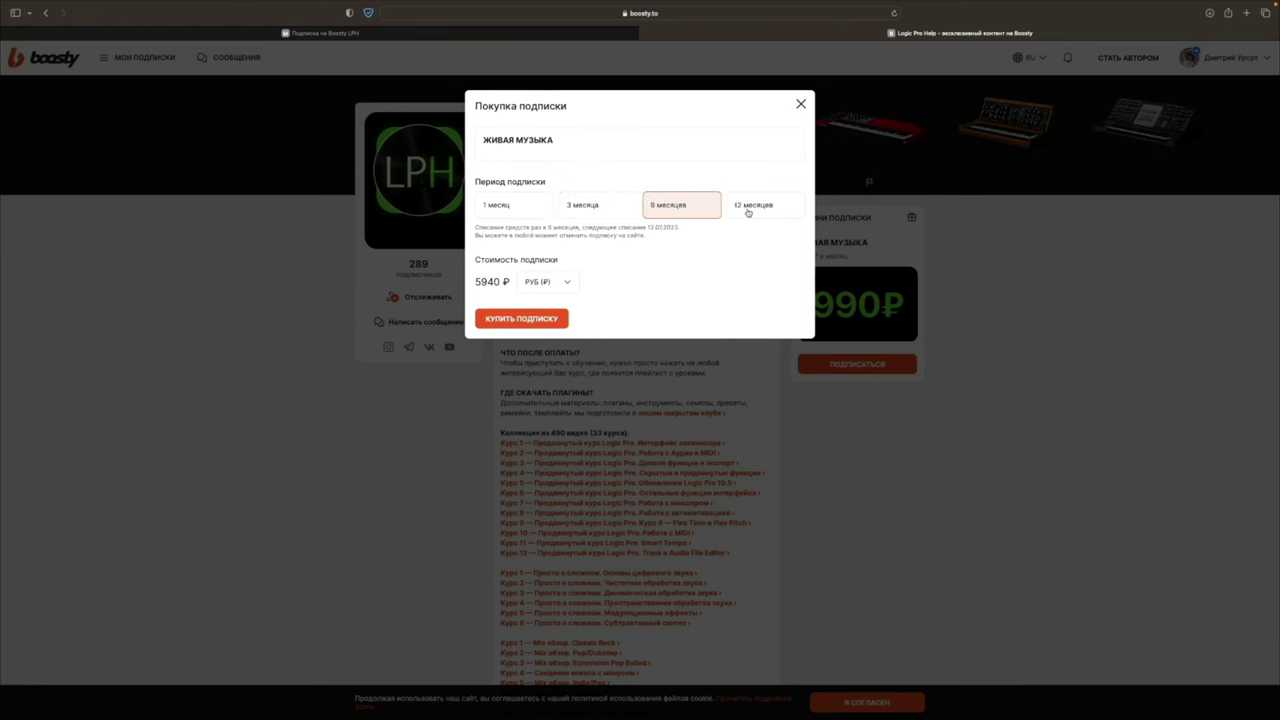
{"action": "left_click", "coordinate": [752, 208]}
{"action": "left_click", "coordinate": [513, 210]}
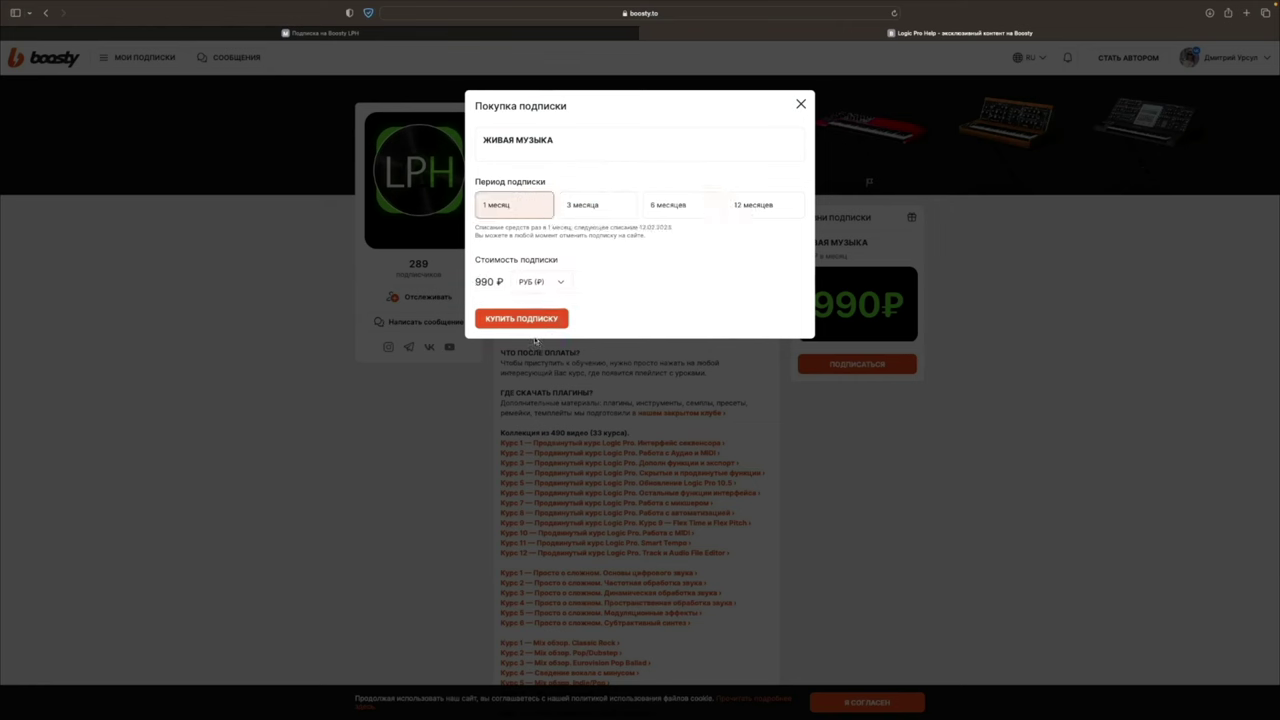
{"action": "left_click", "coordinate": [530, 320]}
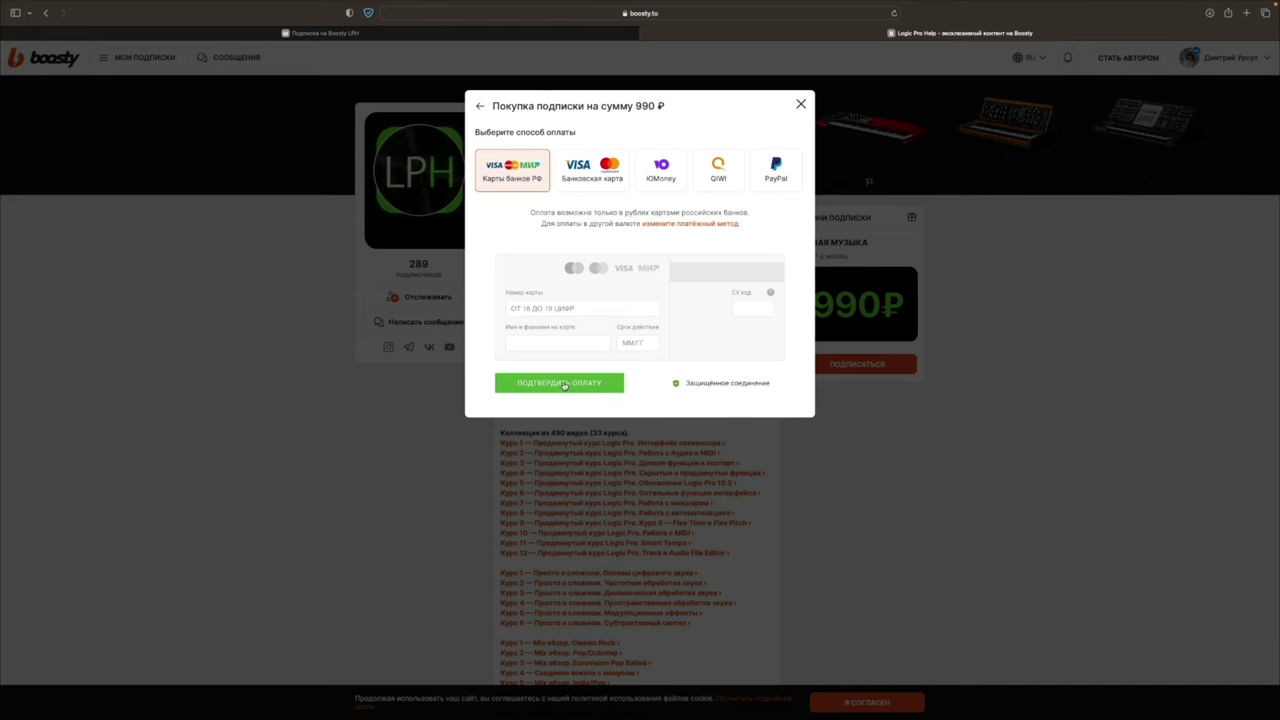
{"action": "left_click", "coordinate": [669, 445]}
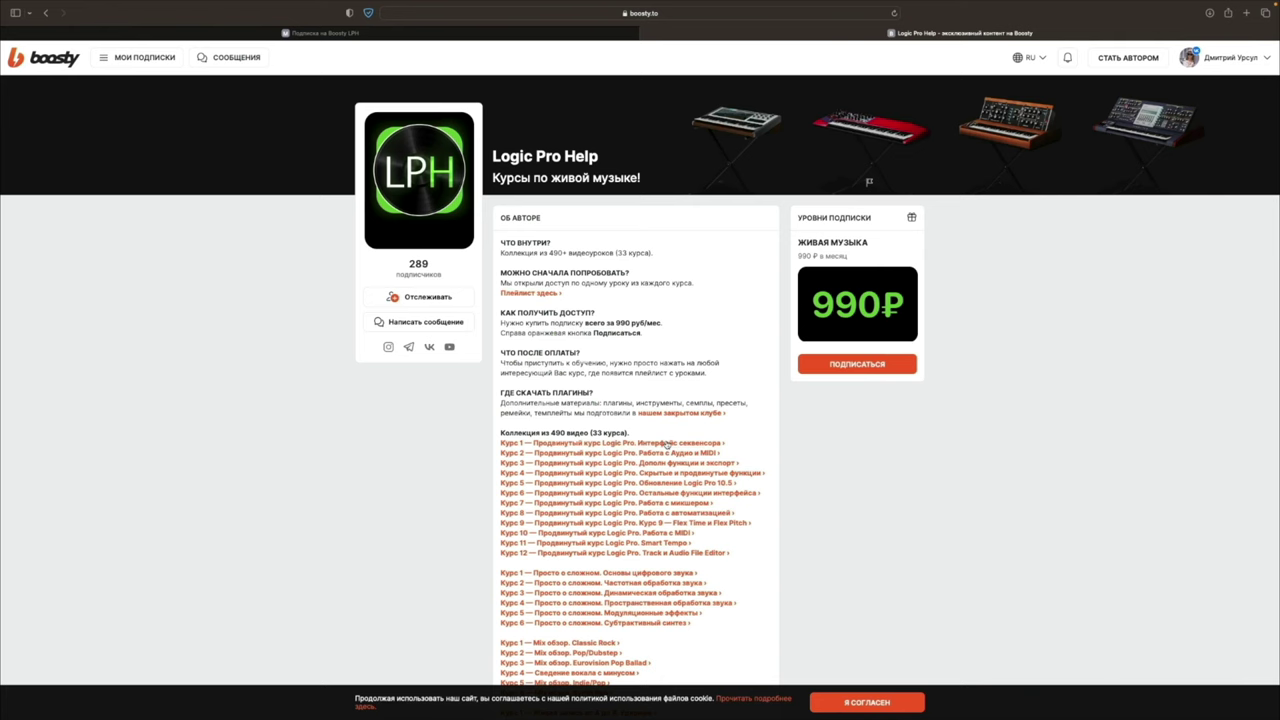
Look through the course list on the Logic Pro Help Boosty page and return to the musichelp.ru subscription page.
{"action": "scroll", "coordinate": [667, 444], "scroll_direction": "down", "scroll_amount": 2}
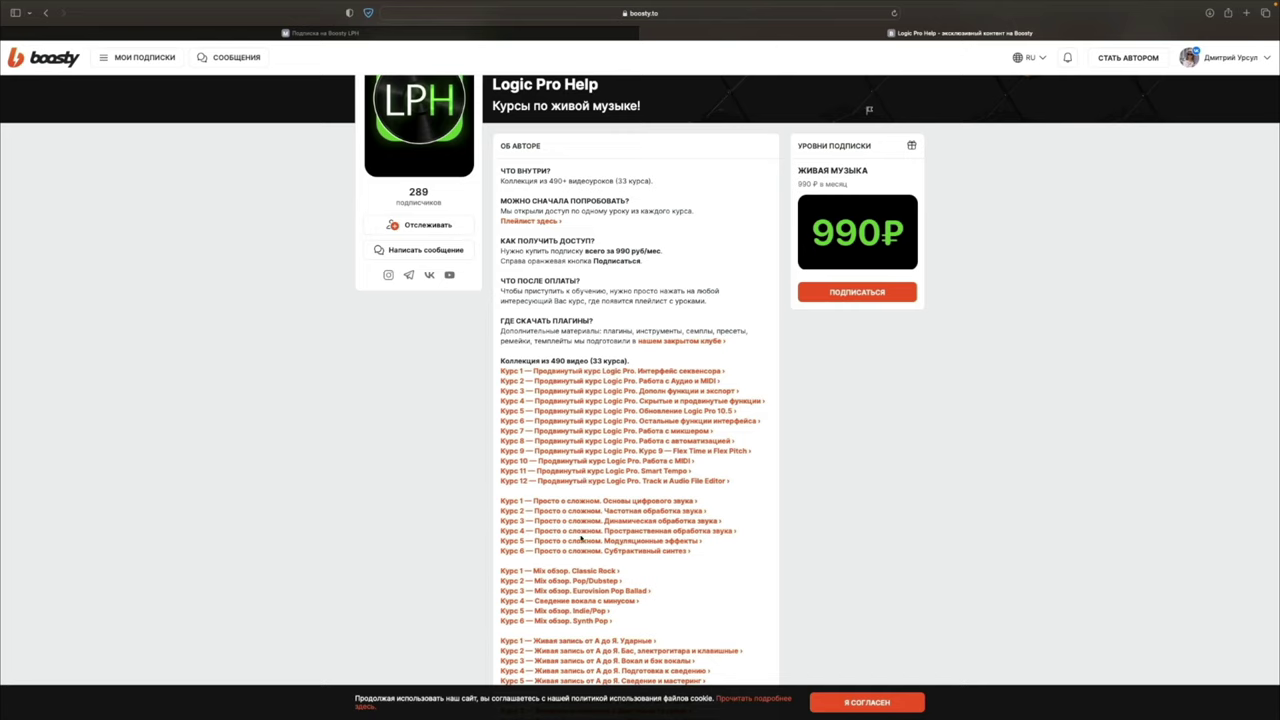
{"action": "scroll", "coordinate": [581, 537], "scroll_direction": "down", "scroll_amount": 1}
{"action": "left_click", "coordinate": [450, 33]}
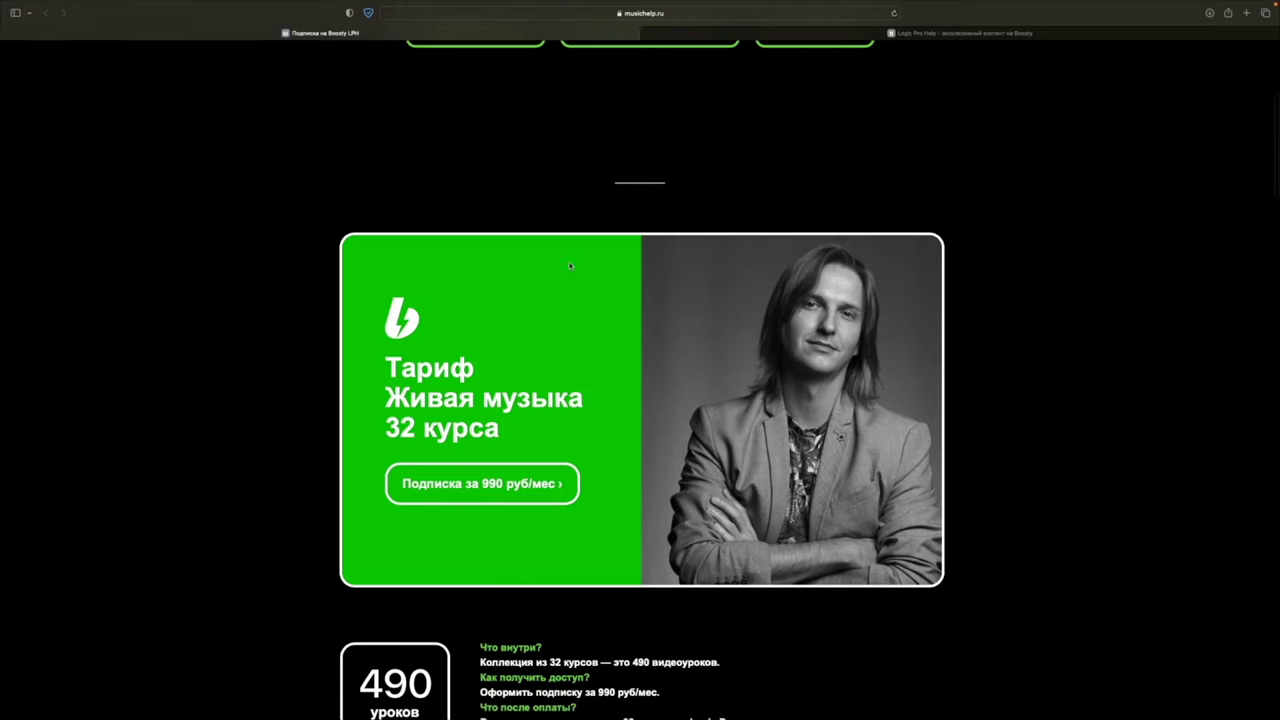
{"action": "scroll", "coordinate": [586, 277], "scroll_direction": "up", "scroll_amount": 5}
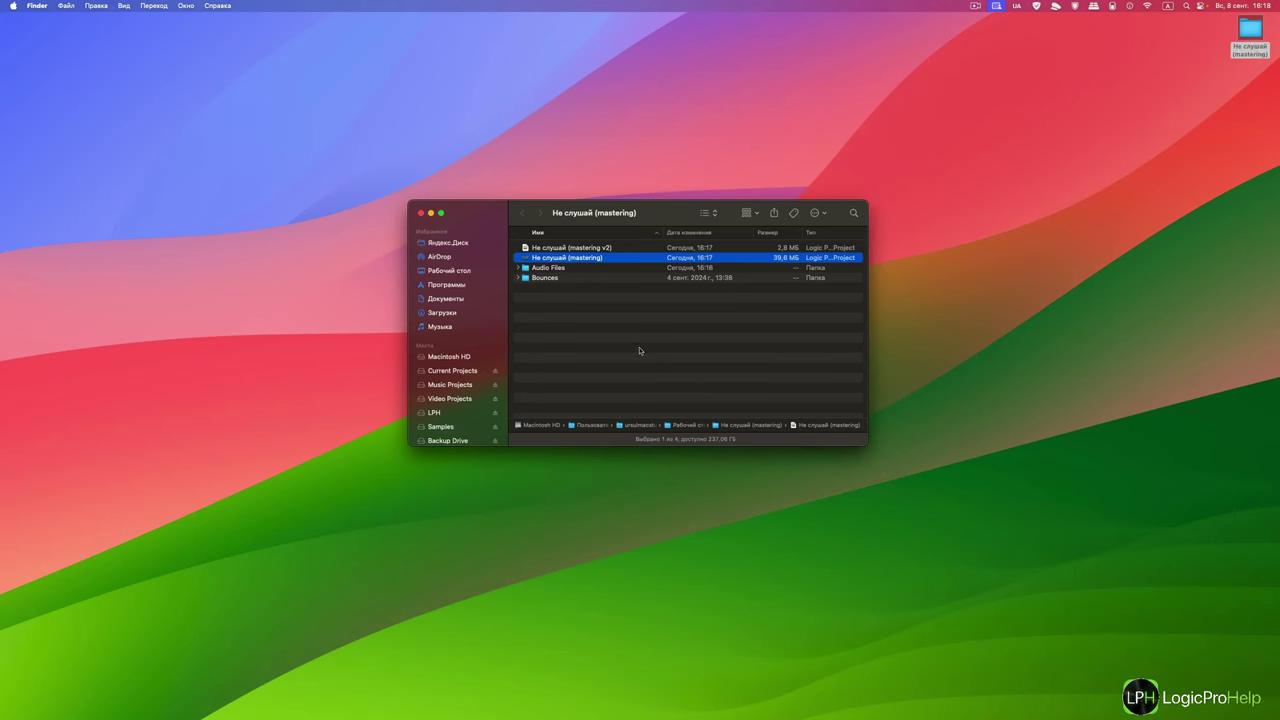
Switch to Logic Pro and start saving the Не слушай (mastering v2) project as a new project organized as a package.
{"action": "left_click", "coordinate": [574, 300]}
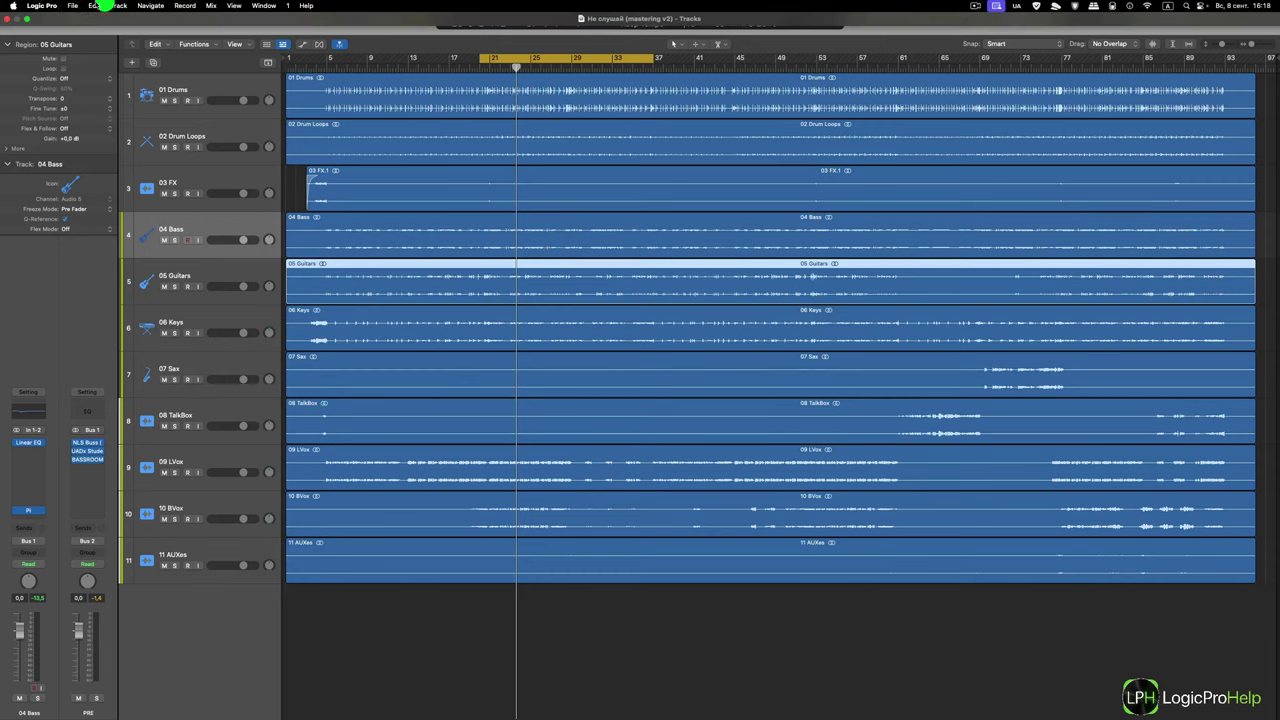
{"action": "left_click", "coordinate": [72, 5]}
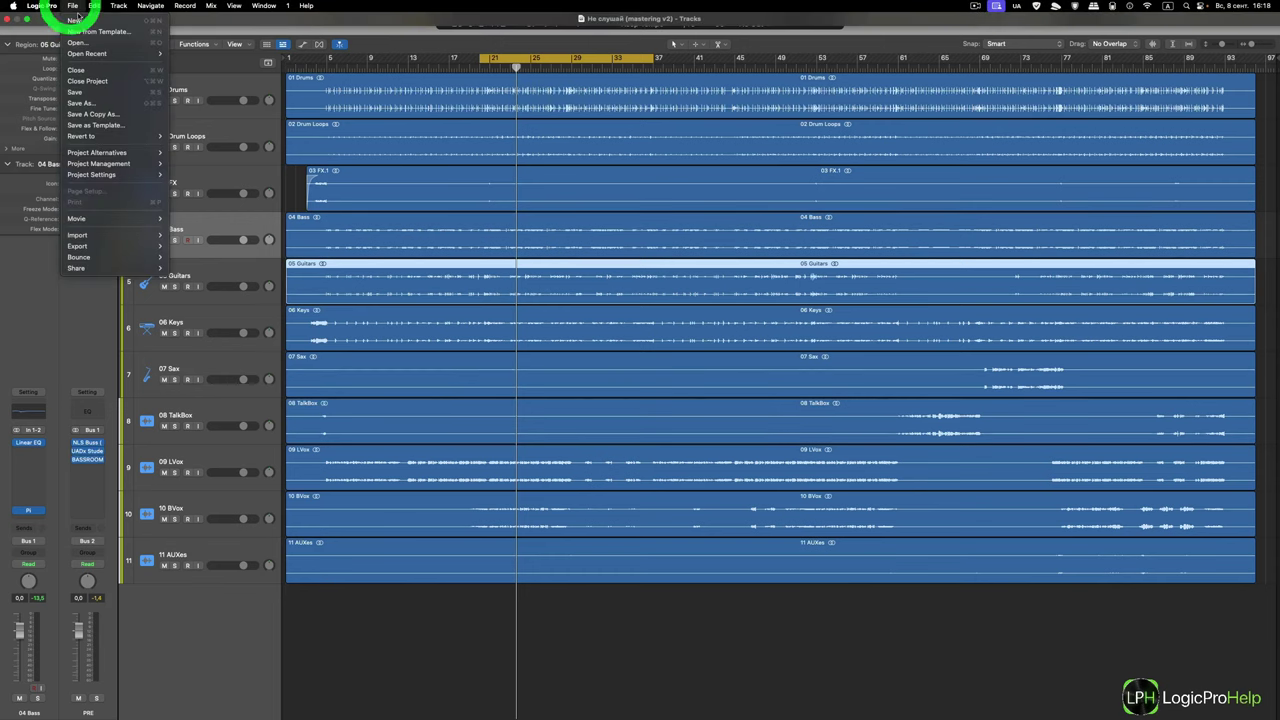
{"action": "left_click", "coordinate": [90, 104]}
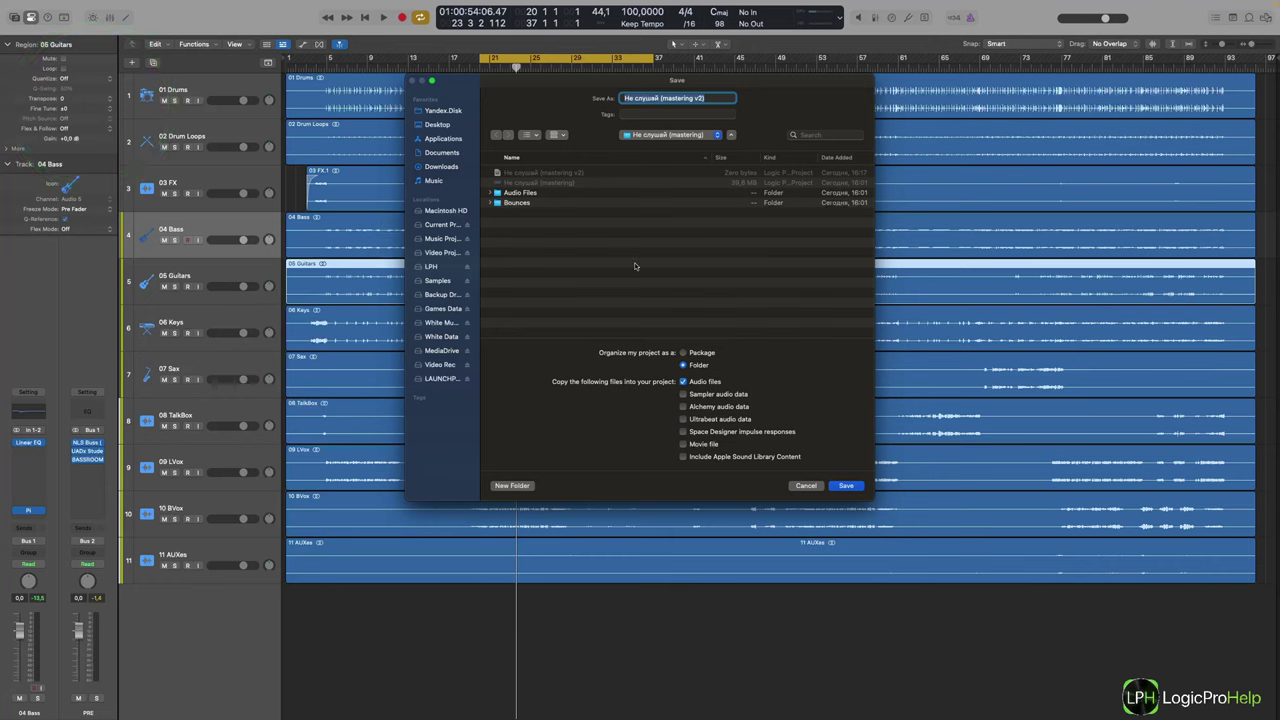
{"action": "scroll", "coordinate": [588, 182], "scroll_direction": "right", "scroll_amount": 1}
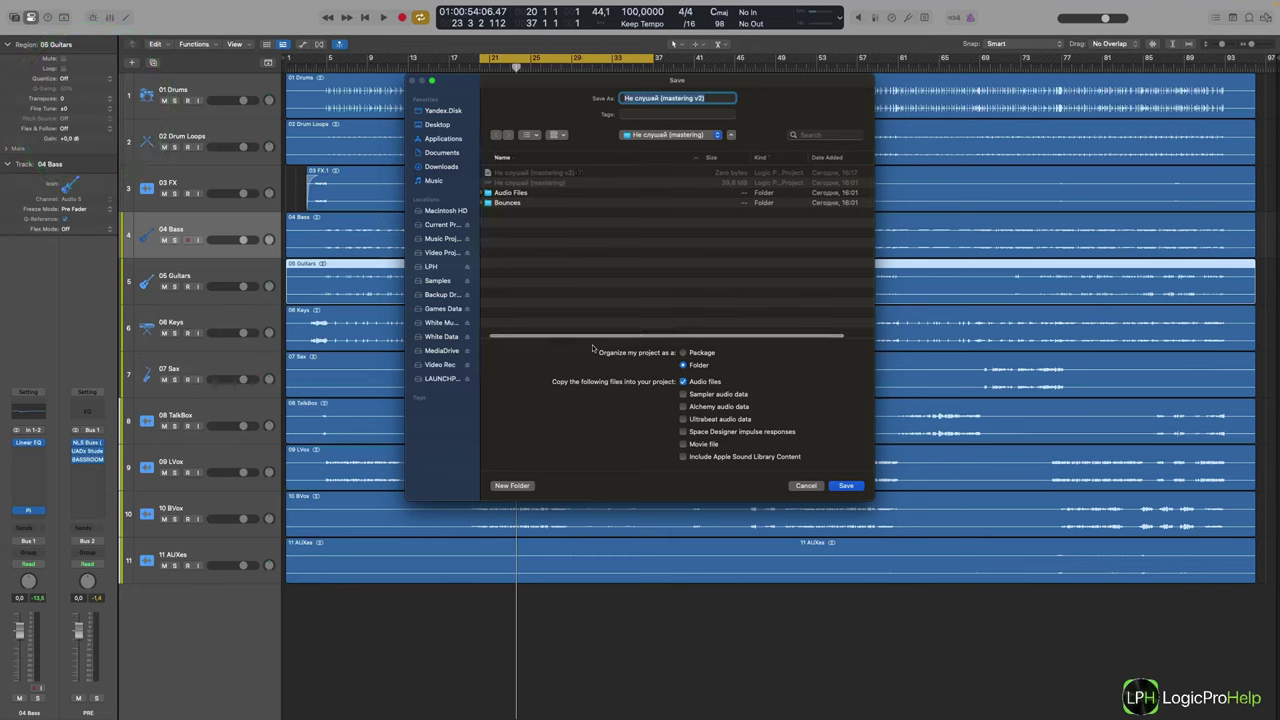
{"action": "left_click", "coordinate": [697, 355]}
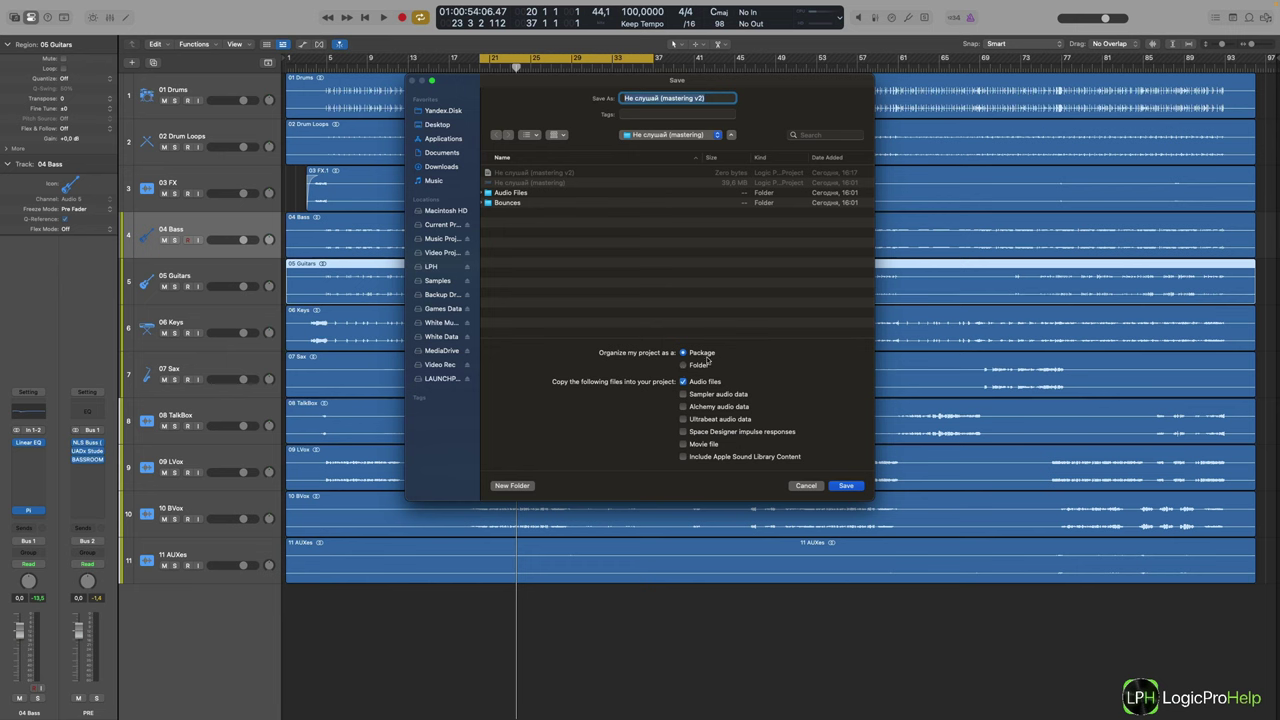
Name the new project Не слушай (mastering) and save it to the Desktop.
{"action": "left_click", "coordinate": [697, 93]}
{"action": "key", "text": "BackSpace"}
{"action": "key", "text": "BackSpace"}
{"action": "key", "text": "BackSpace"}
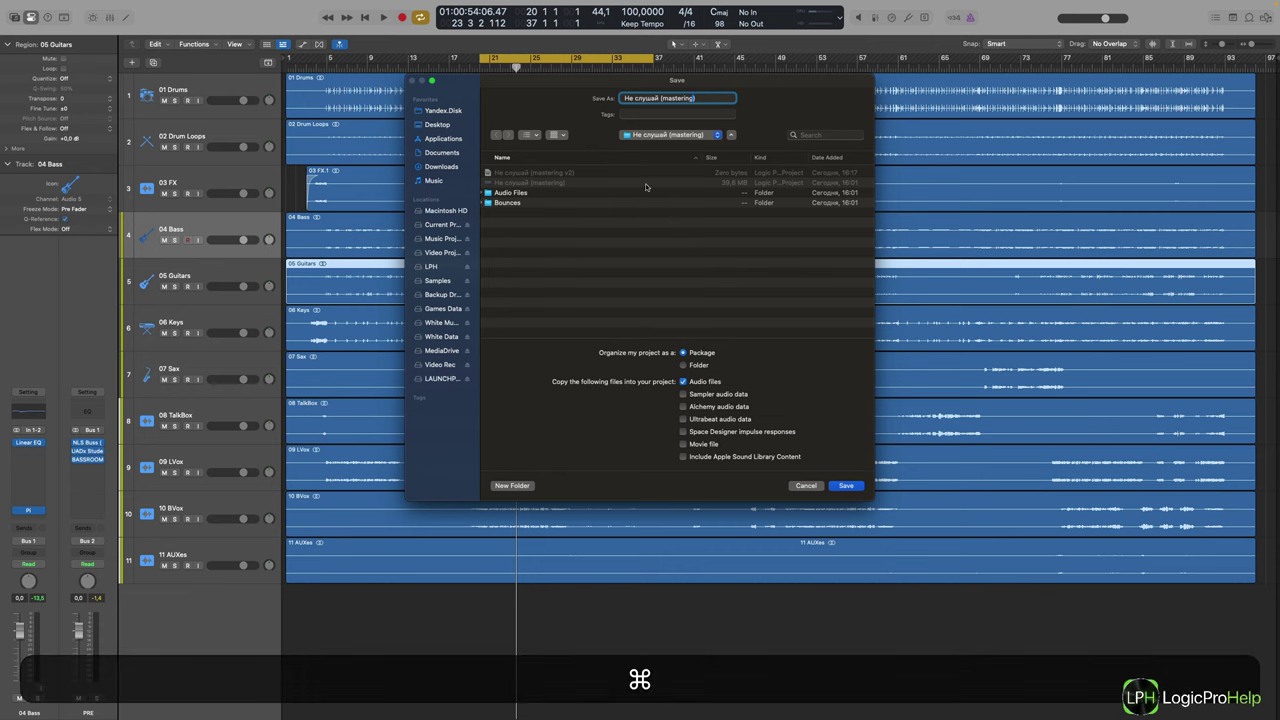
{"action": "key", "text": "super+d"}
{"action": "left_click", "coordinate": [846, 486]}
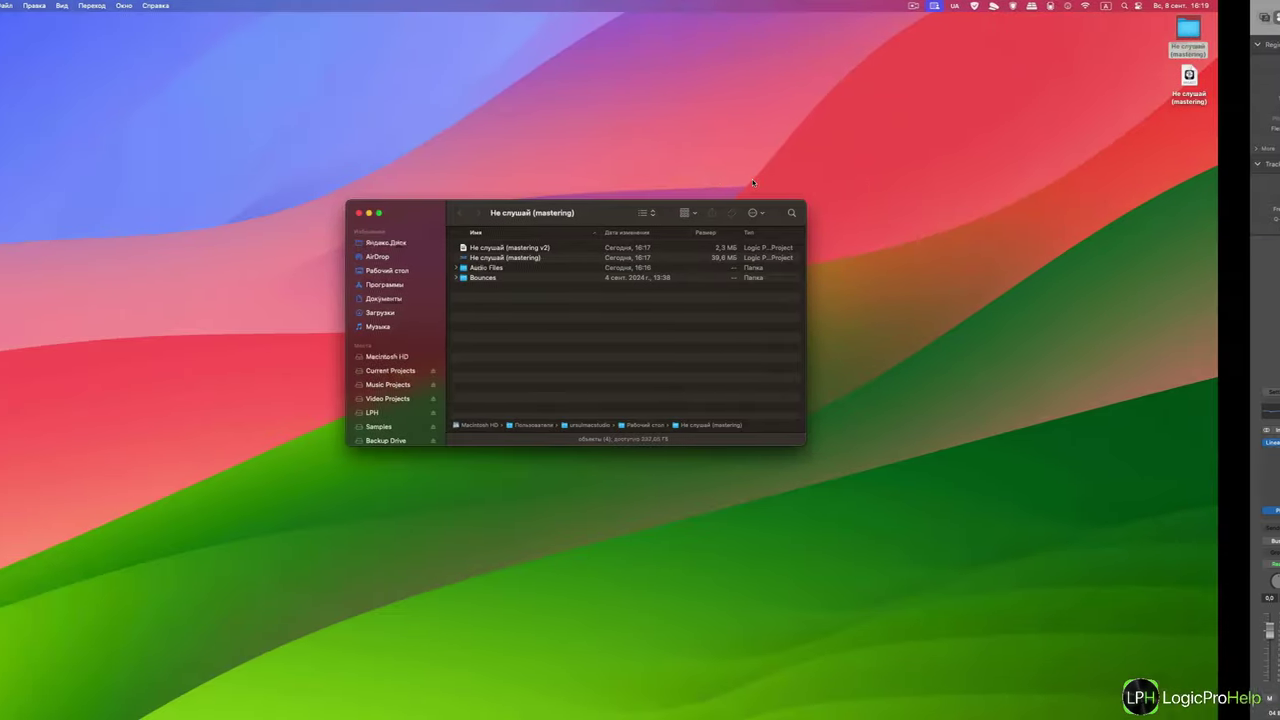
Show the contents of the Не слушай (mastering) package on the Desktop and open the Audio Files folder inside its Media folder.
{"action": "left_click", "coordinate": [1205, 50]}
{"action": "left_click_drag", "start_coordinate": [1210, 60], "coordinate": [1255, 107]}
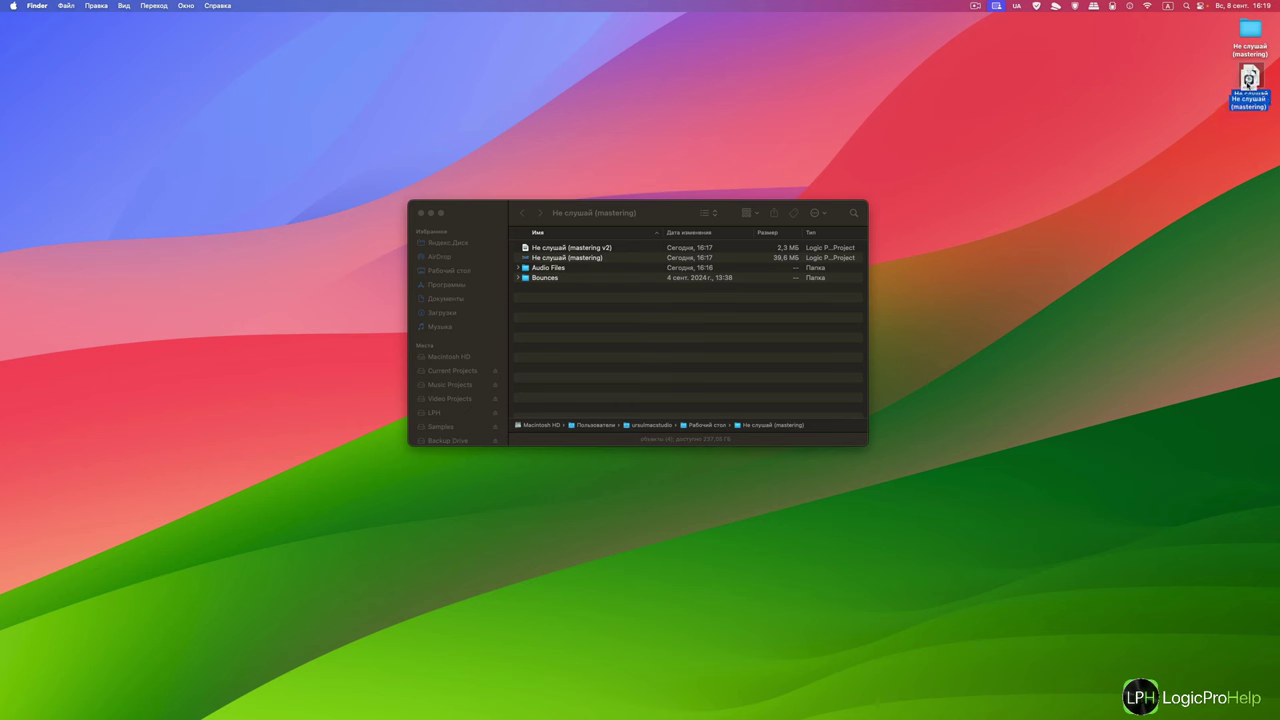
{"action": "right_click", "coordinate": [1249, 79]}
{"action": "left_click", "coordinate": [1215, 47]}
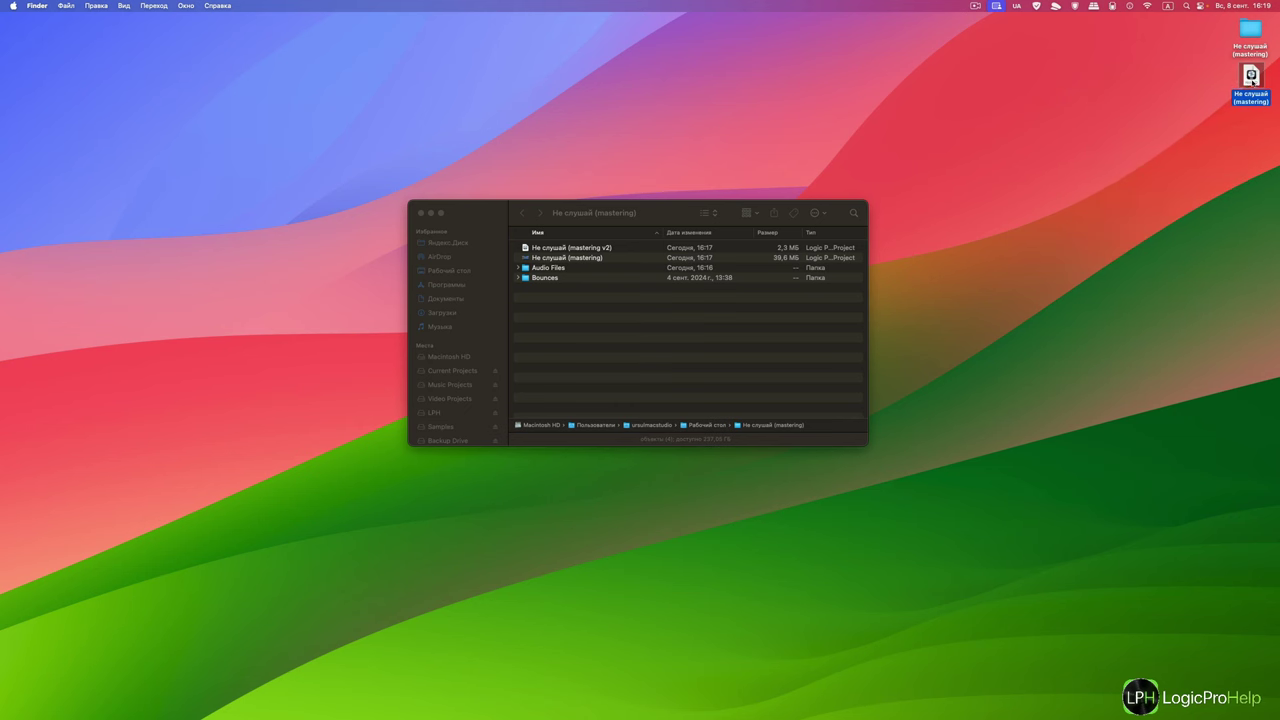
{"action": "right_click", "coordinate": [1247, 88]}
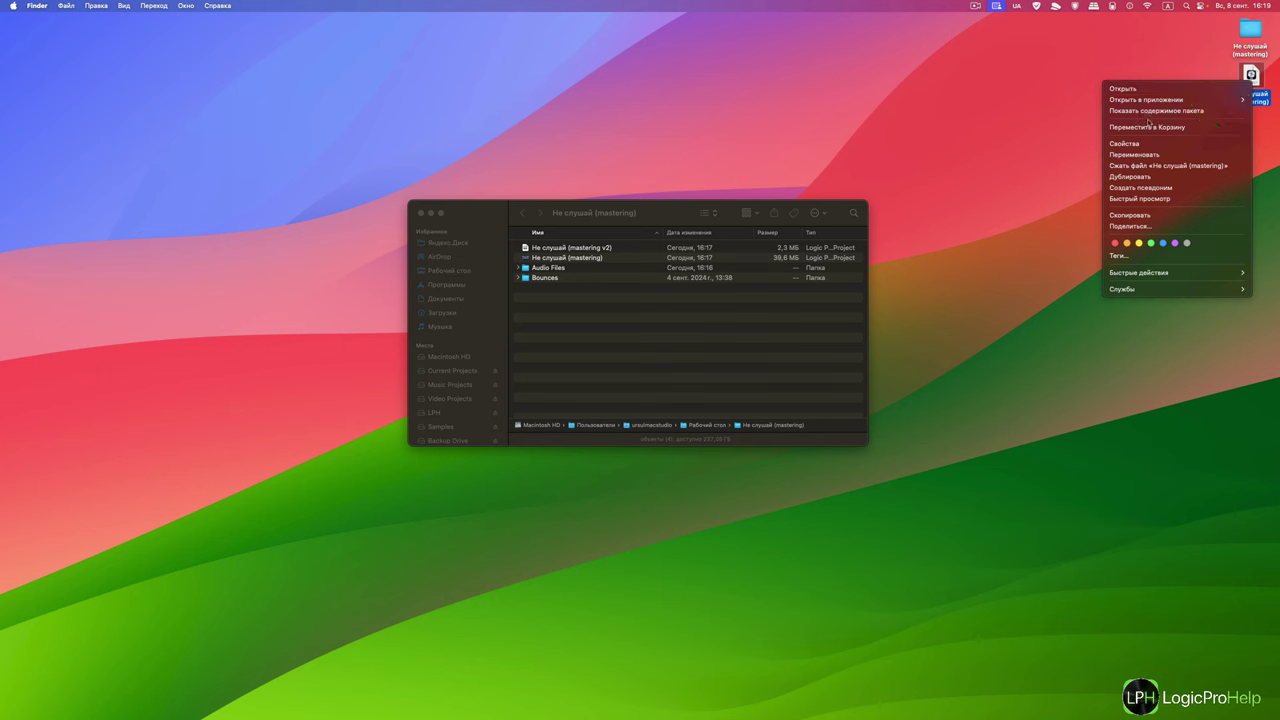
{"action": "left_click", "coordinate": [1147, 111]}
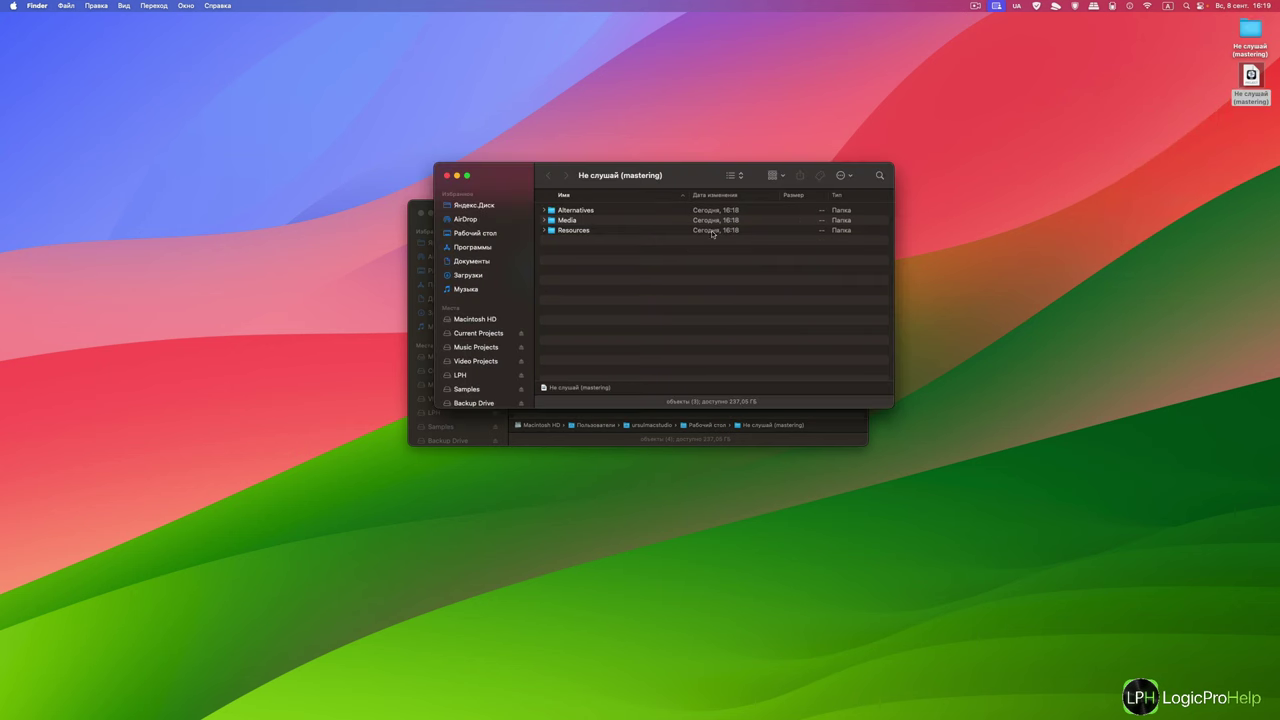
{"action": "double_click", "coordinate": [566, 219]}
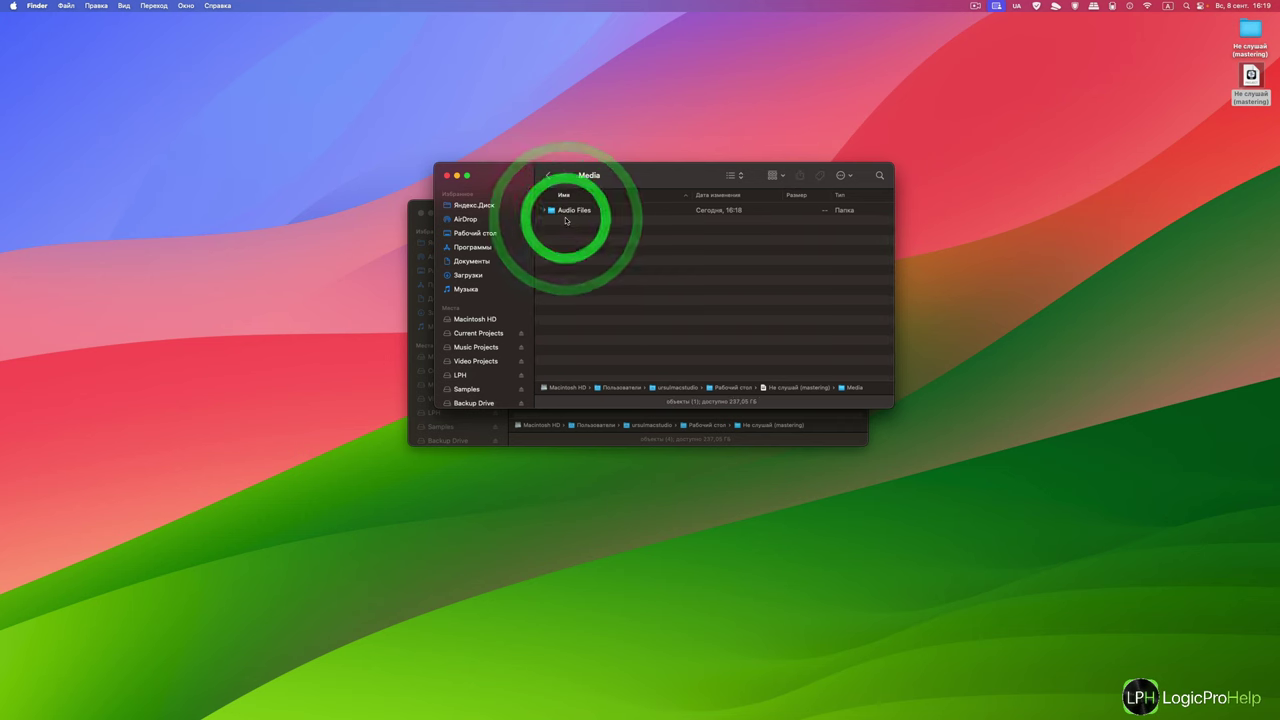
{"action": "left_click", "coordinate": [570, 210]}
{"action": "double_click", "coordinate": [570, 210]}
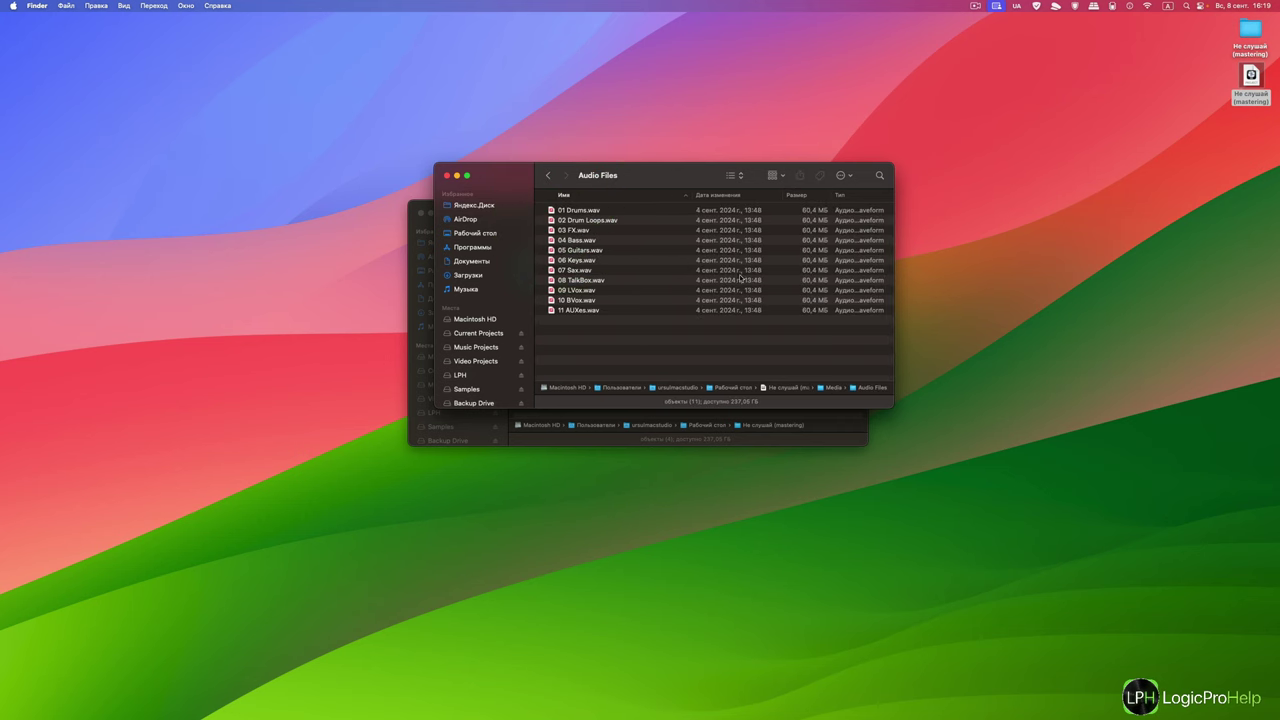
Place the package and project folder windows apart, and expand the project folder's Audio Files to compare the WAV files, collapsing it again.
{"action": "left_click_drag", "start_coordinate": [681, 183], "coordinate": [636, 425]}
{"action": "left_click", "coordinate": [543, 391]}
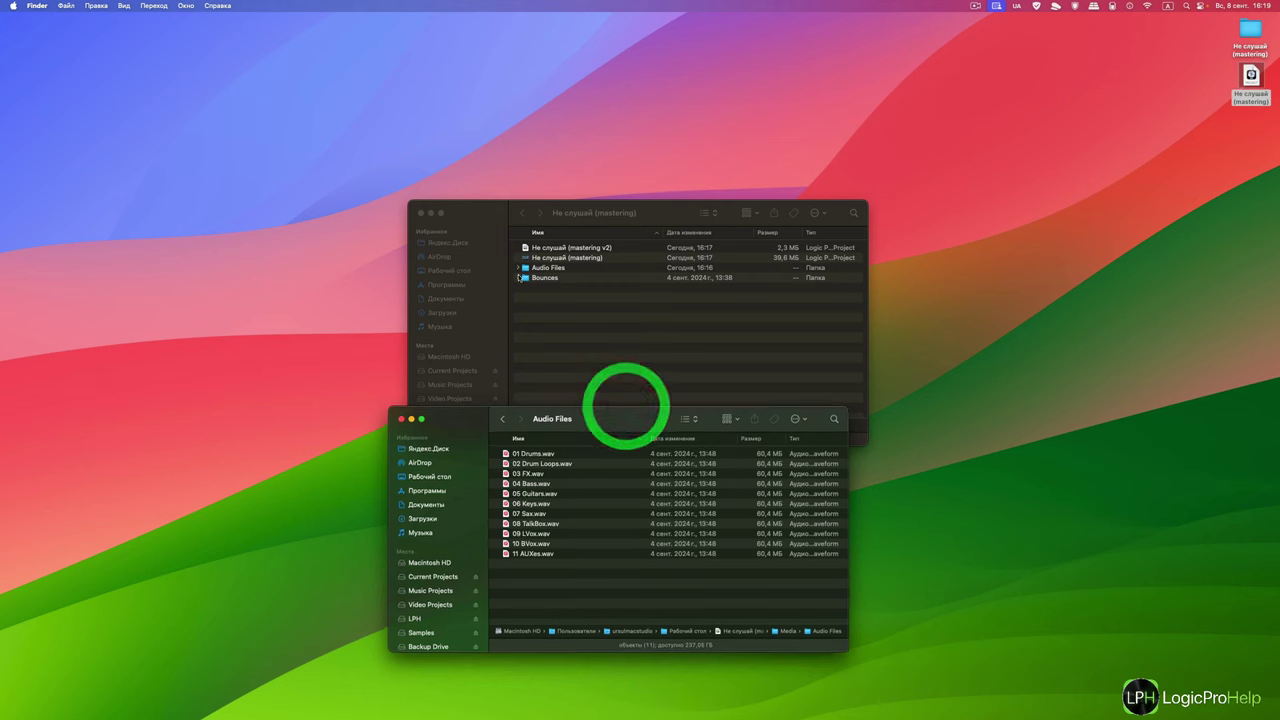
{"action": "left_click", "coordinate": [517, 267]}
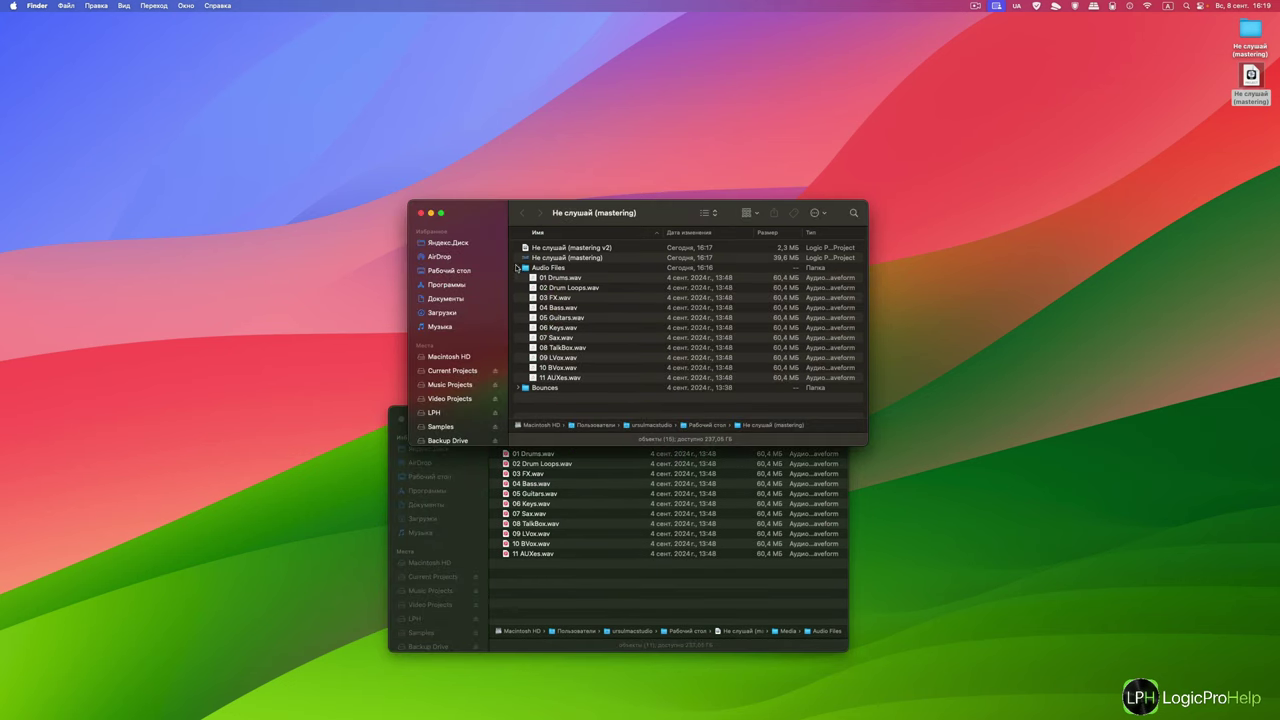
{"action": "left_click", "coordinate": [517, 267]}
{"action": "left_click_drag", "start_coordinate": [599, 214], "coordinate": [571, 108]}
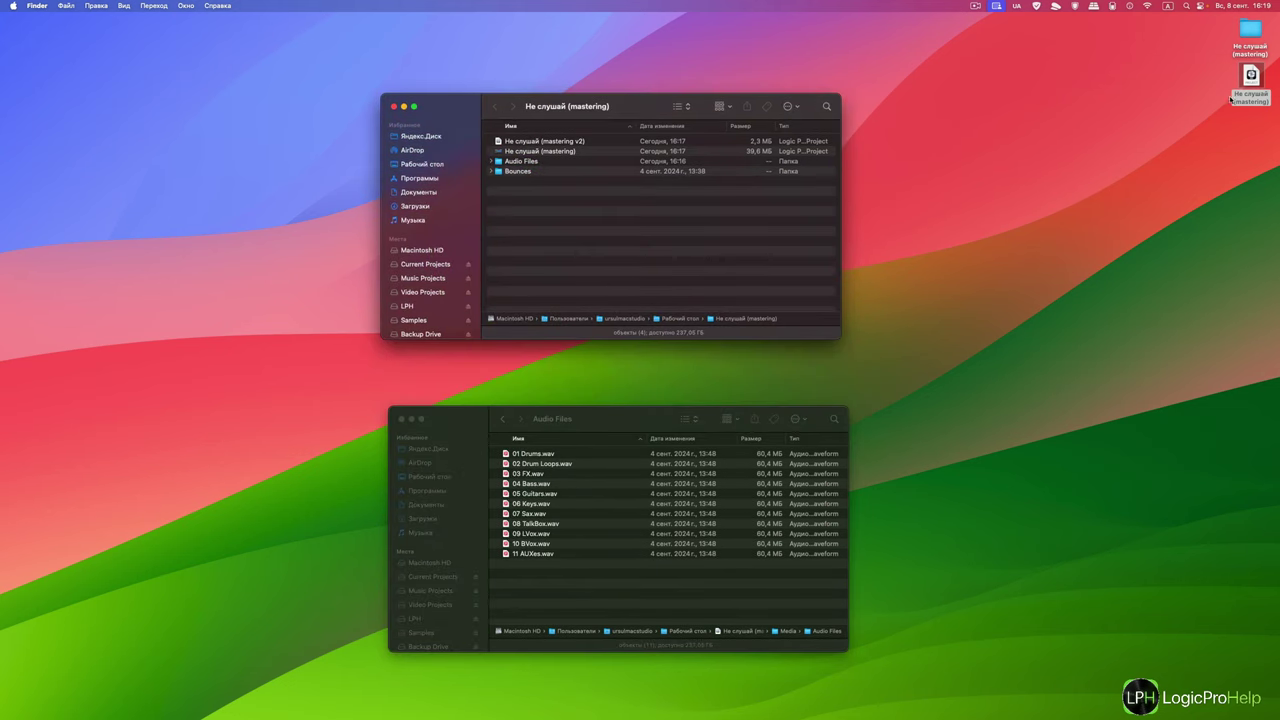
Go back from Audio Files to the root of the Не слушай (mastering) package and close its window.
{"action": "left_click", "coordinate": [503, 419]}
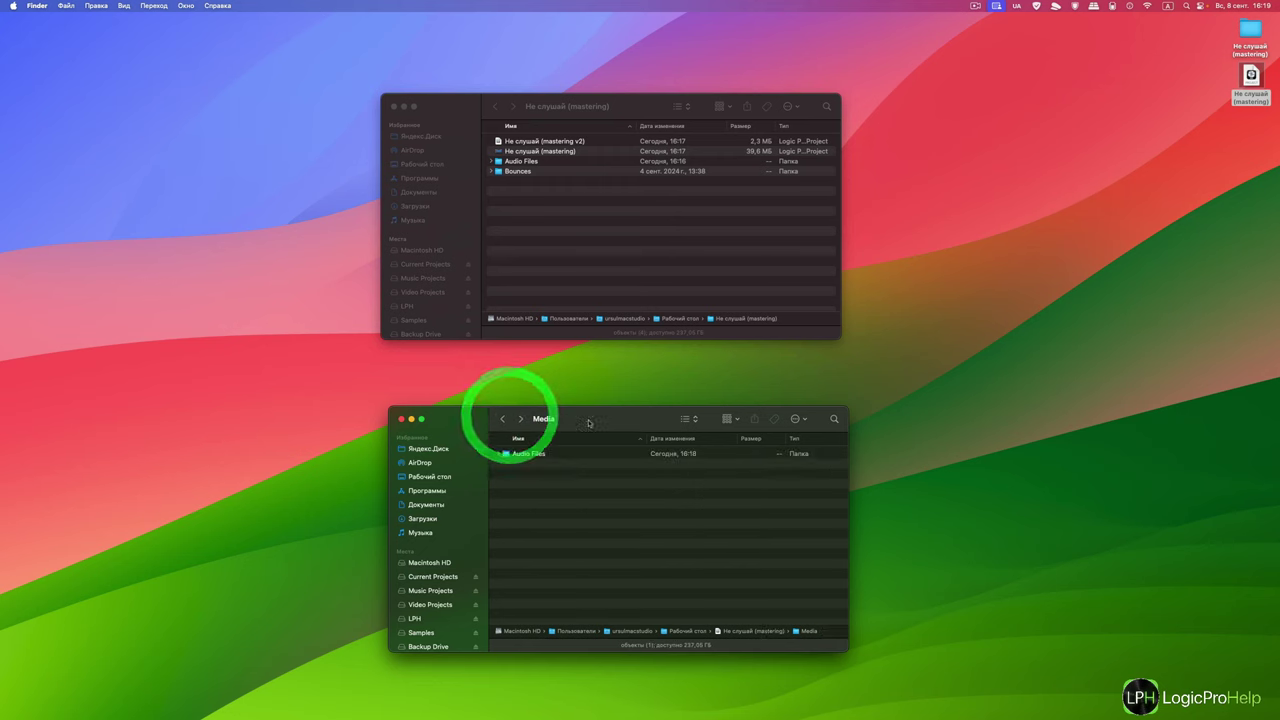
{"action": "left_click_drag", "start_coordinate": [589, 422], "coordinate": [534, 390]}
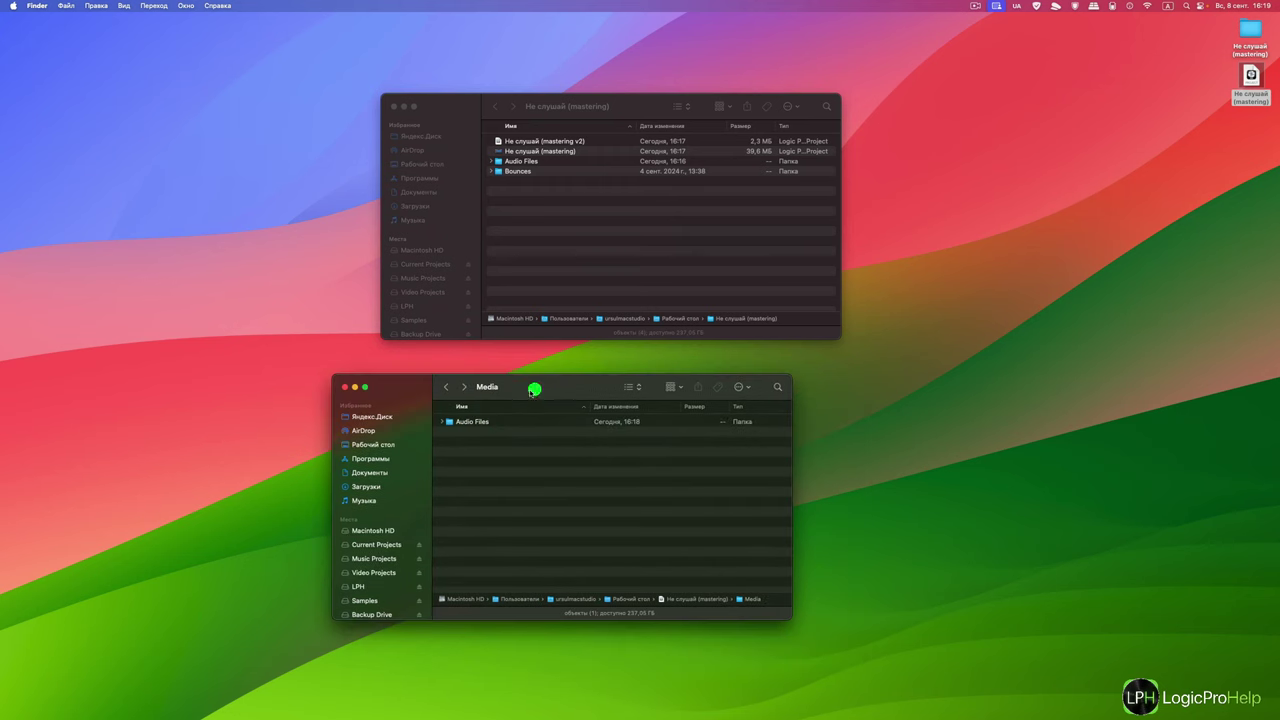
{"action": "right_click", "coordinate": [1247, 84]}
{"action": "left_click", "coordinate": [897, 239]}
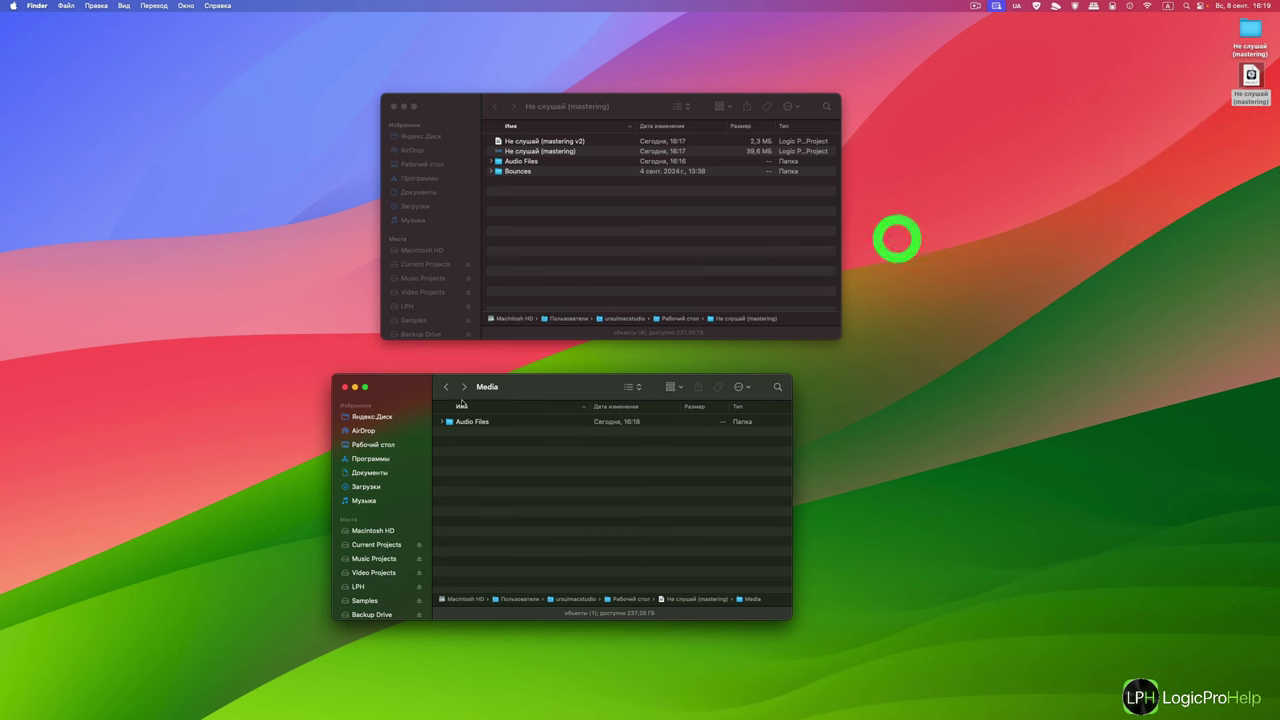
{"action": "left_click", "coordinate": [446, 387]}
{"action": "left_click", "coordinate": [446, 390]}
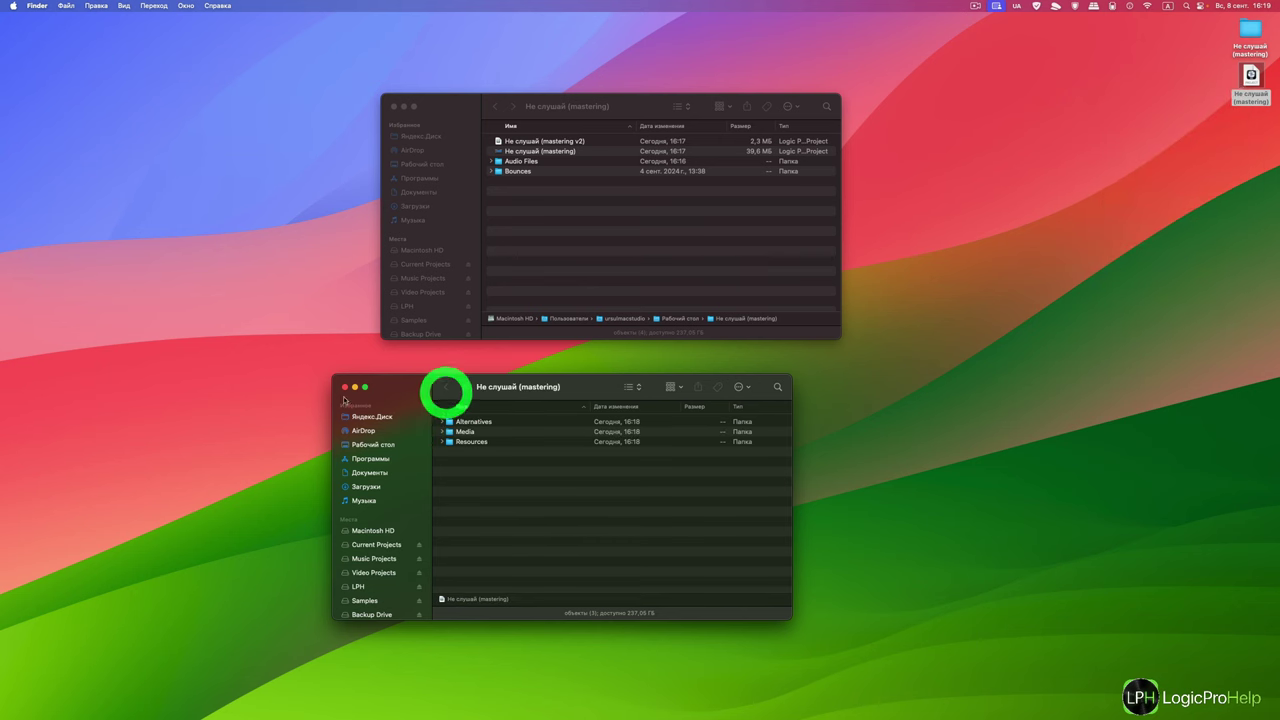
{"action": "left_click", "coordinate": [344, 387]}
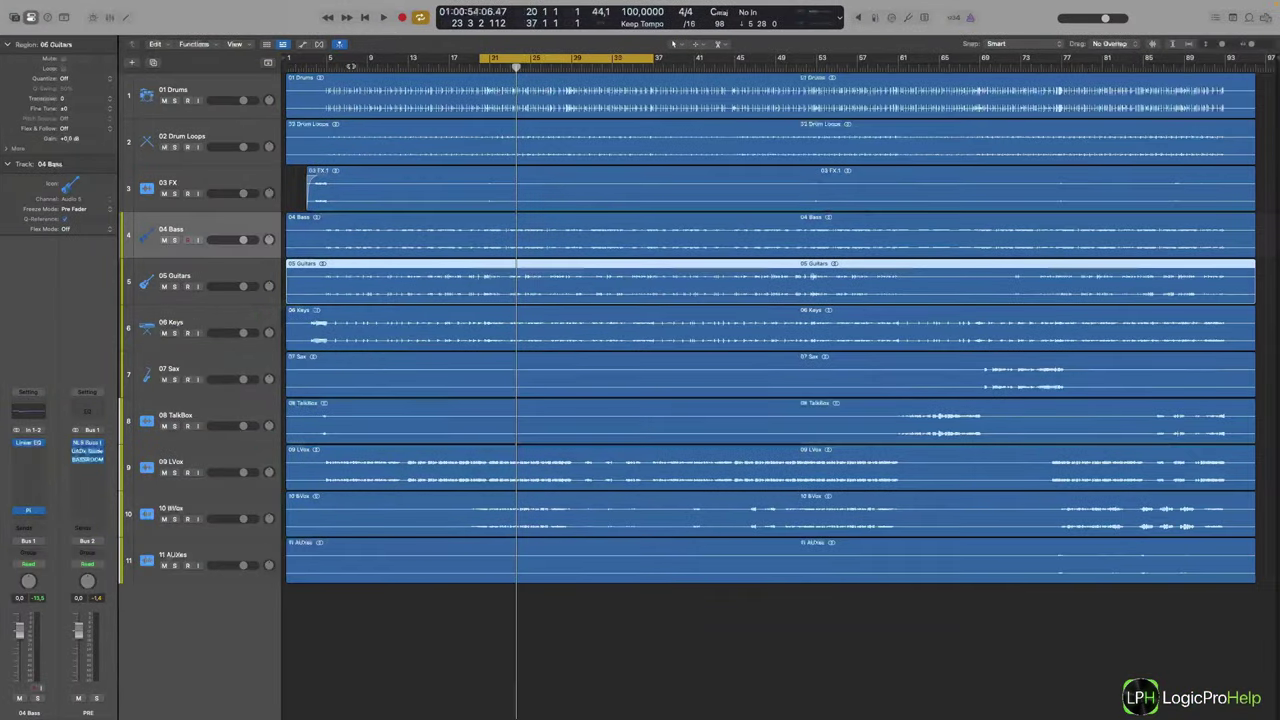
Switch to Logic Pro and save the project to the Desktop as the package Не слушай (mastering 2), with audio files copied.
{"action": "left_click", "coordinate": [235, 20]}
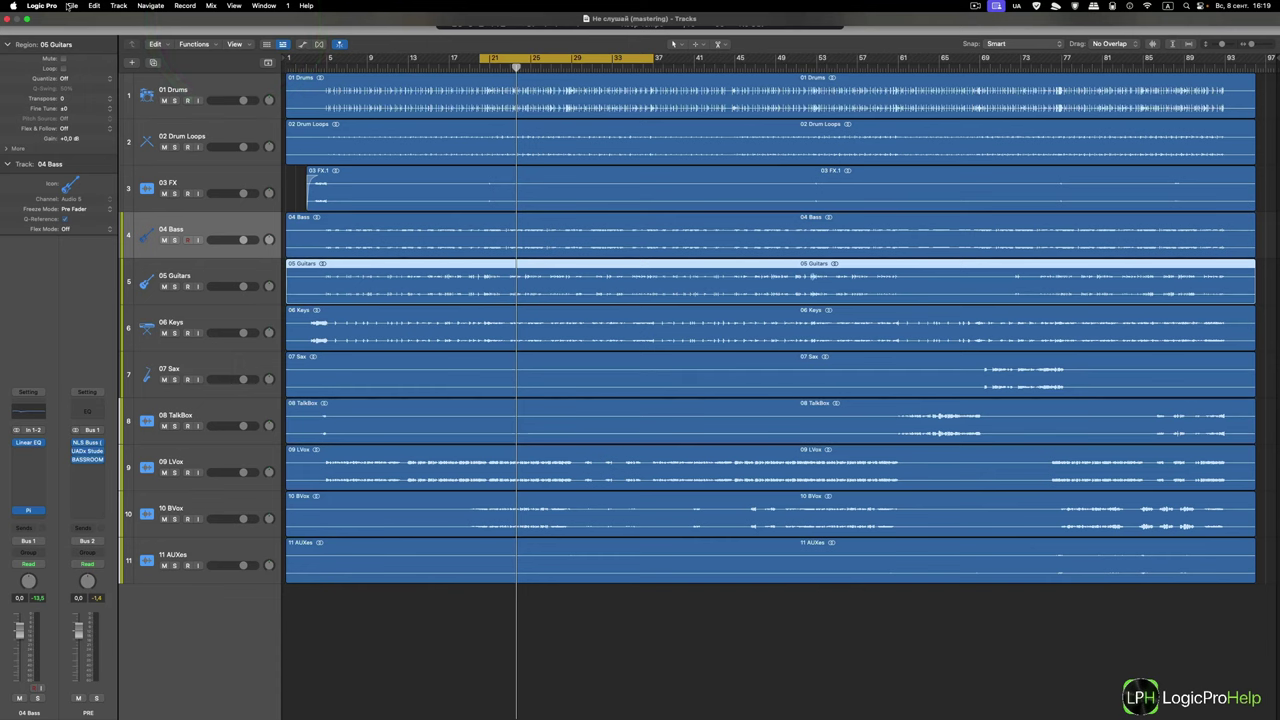
{"action": "left_click", "coordinate": [71, 6]}
{"action": "left_click", "coordinate": [86, 100]}
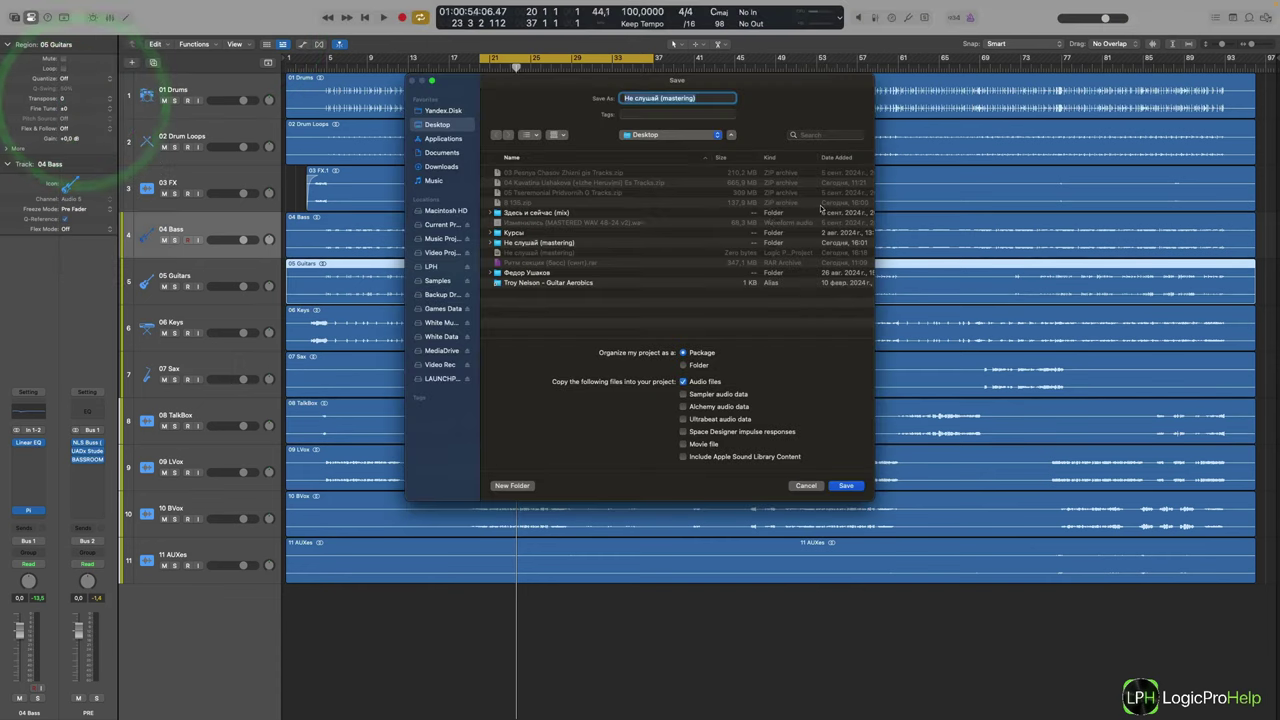
{"action": "left_click", "coordinate": [693, 97]}
{"action": "type", "text": "2"}
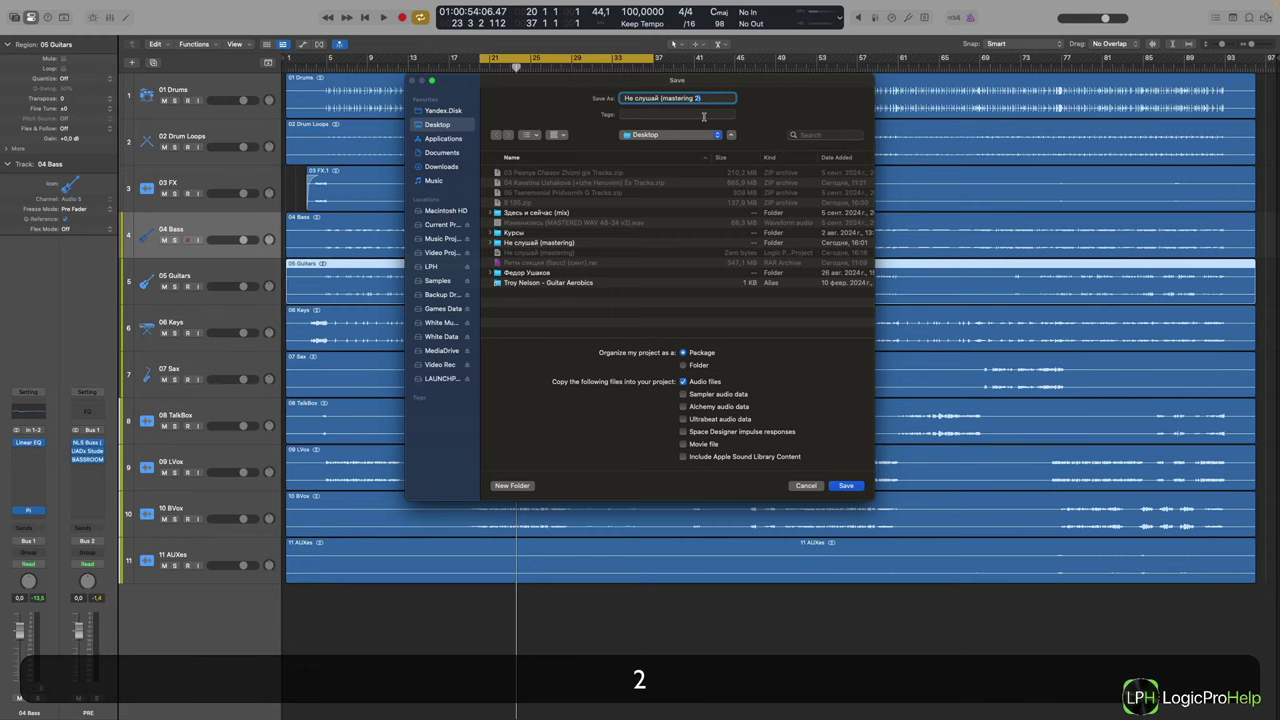
{"action": "key", "text": "Return"}
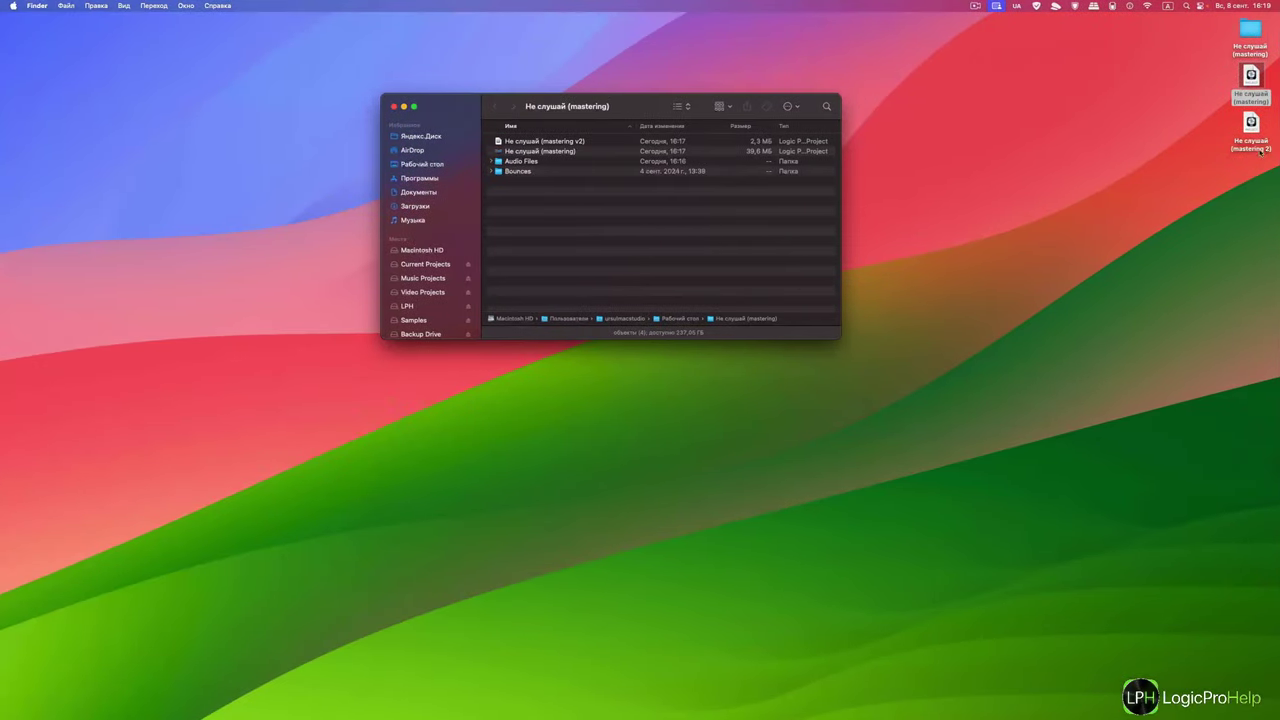
Show the file properties of the Не слушай (mastering 2) package on the Desktop to check its size.
{"action": "left_click", "coordinate": [1250, 130]}
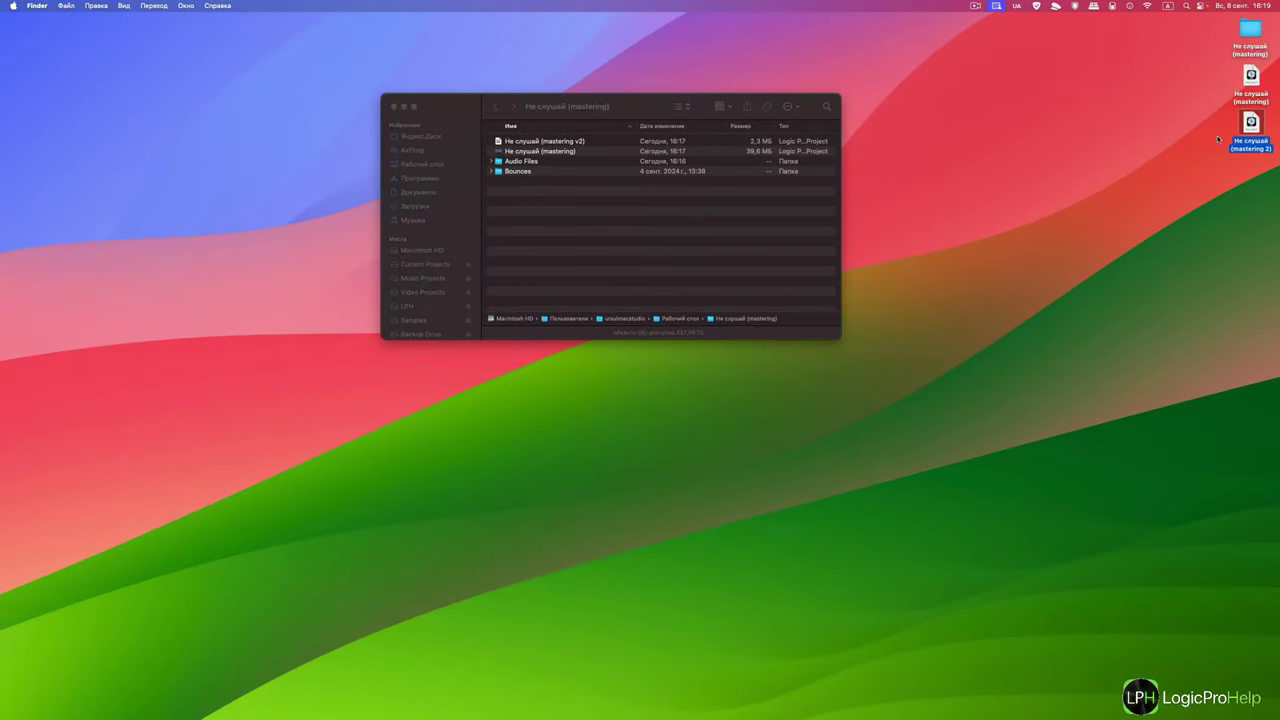
{"action": "left_click", "coordinate": [1255, 94]}
{"action": "left_click", "coordinate": [1254, 141]}
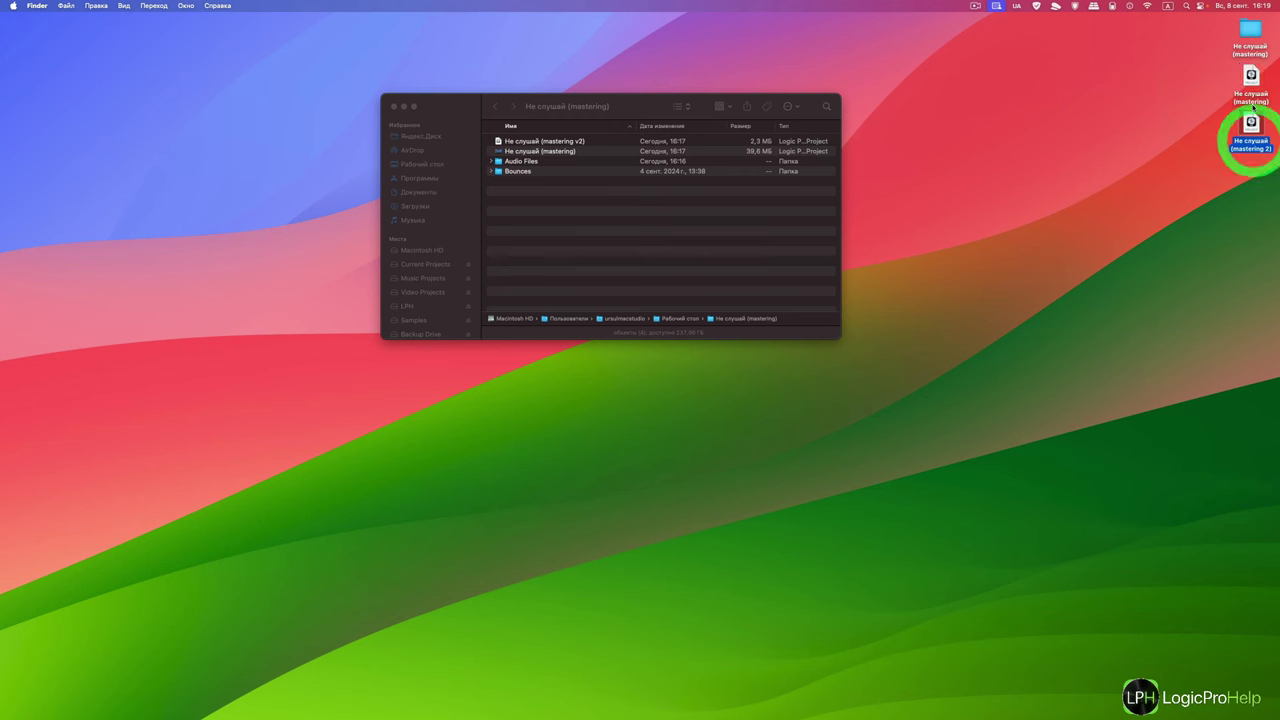
{"action": "right_click", "coordinate": [1251, 122]}
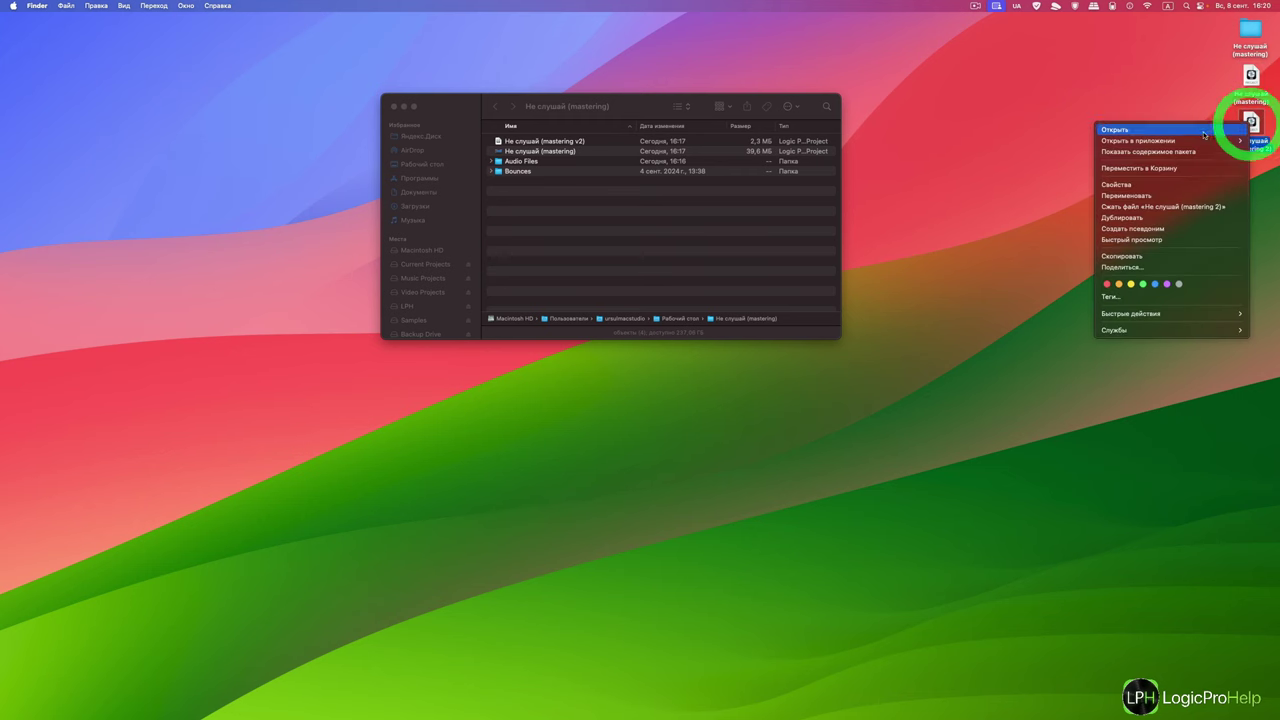
{"action": "left_click", "coordinate": [1127, 188]}
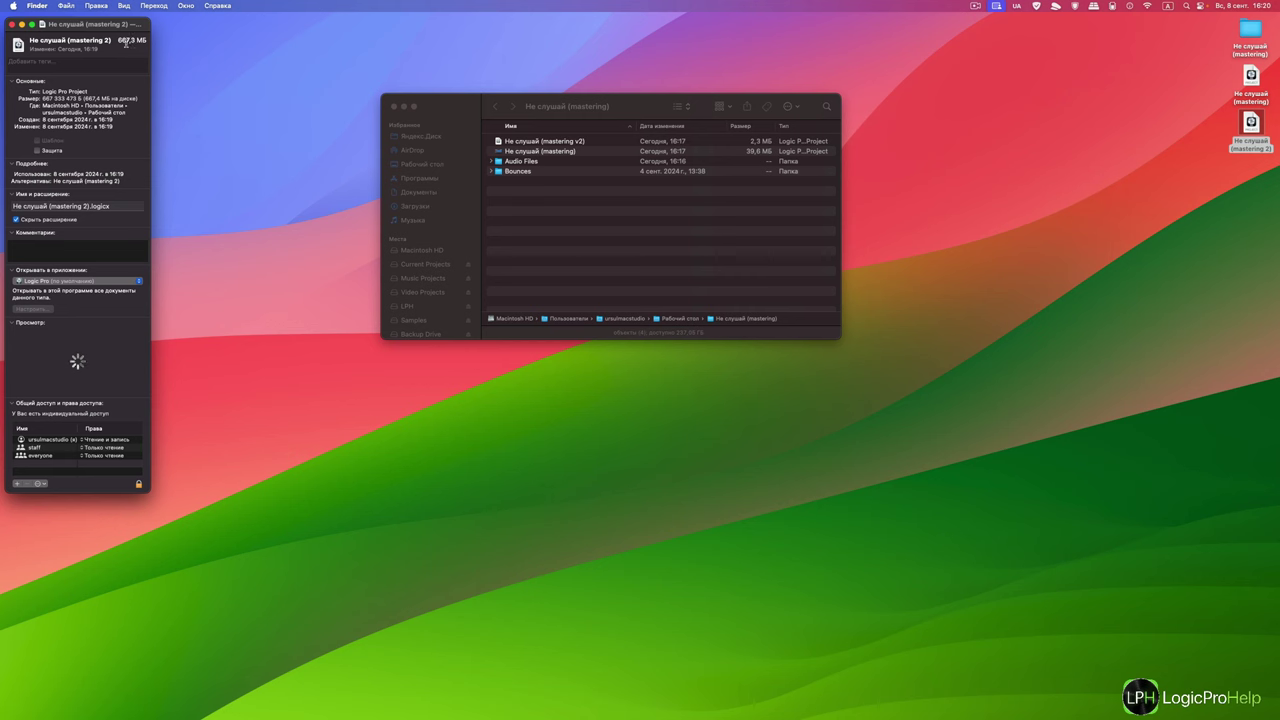
Show the file properties of the Не слушай (mastering) package to compare its size, and close both properties windows.
{"action": "right_click", "coordinate": [1250, 75]}
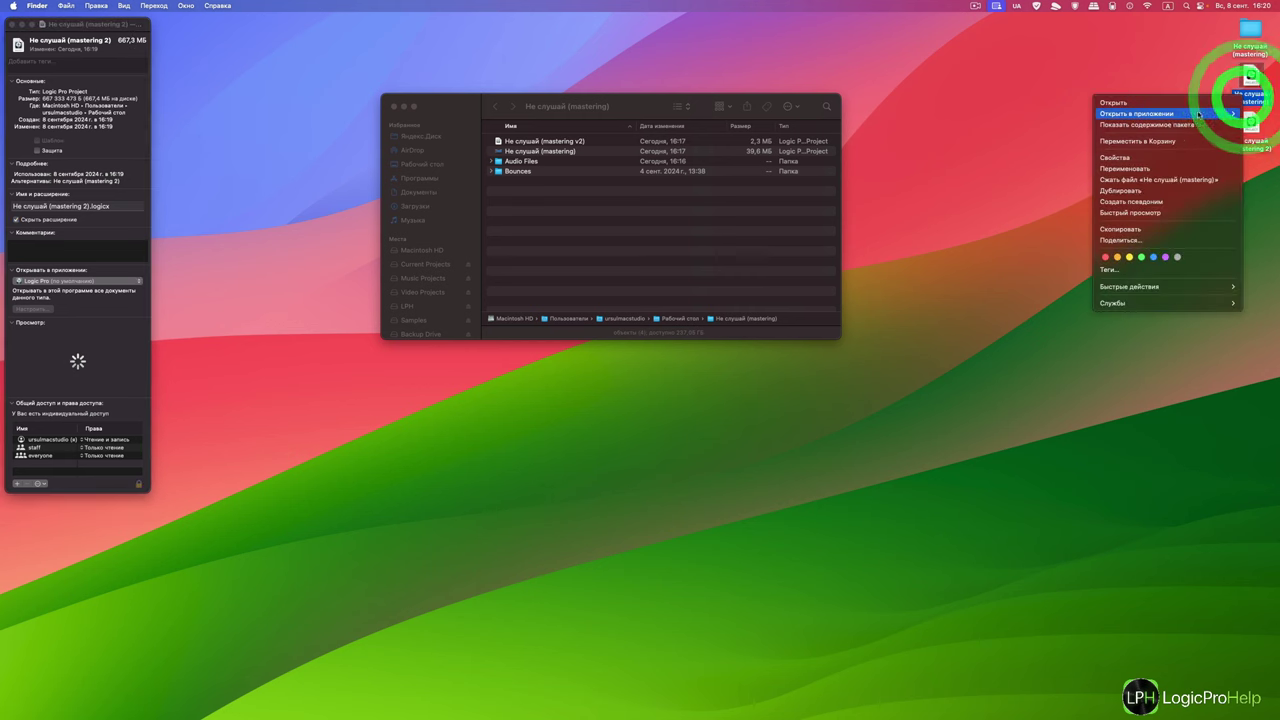
{"action": "left_click", "coordinate": [1129, 158]}
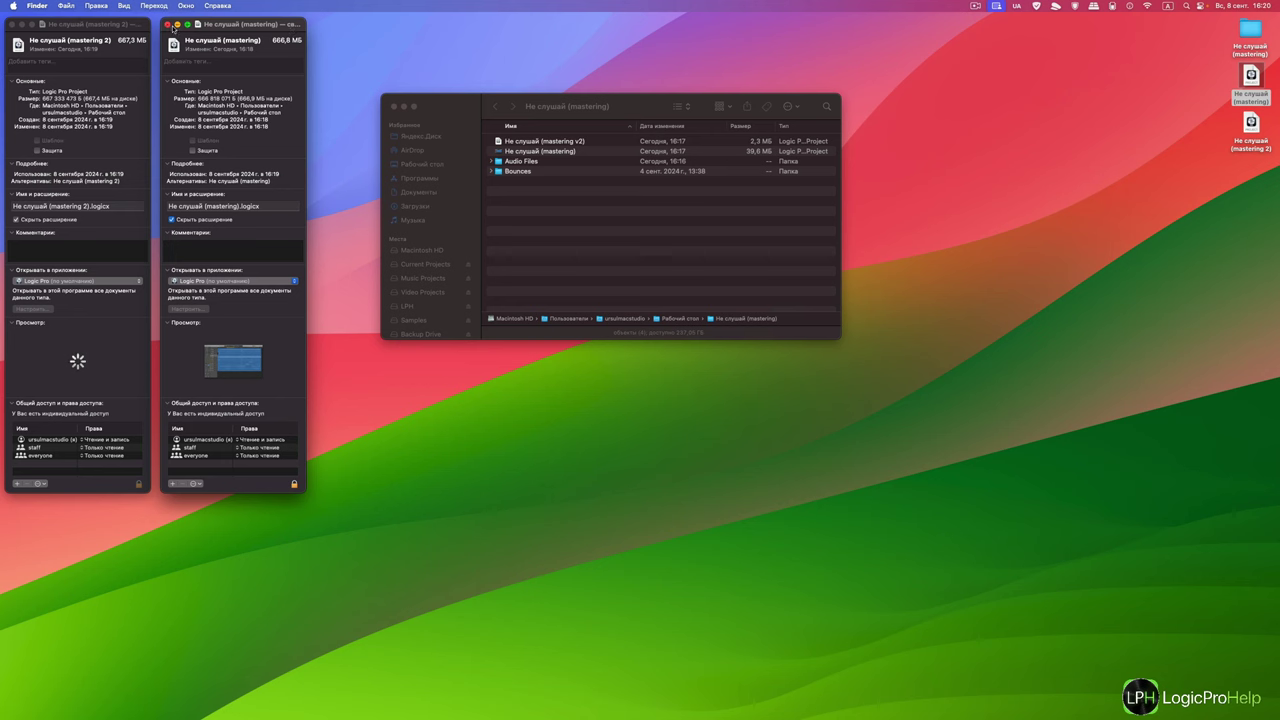
{"action": "left_click", "coordinate": [167, 24]}
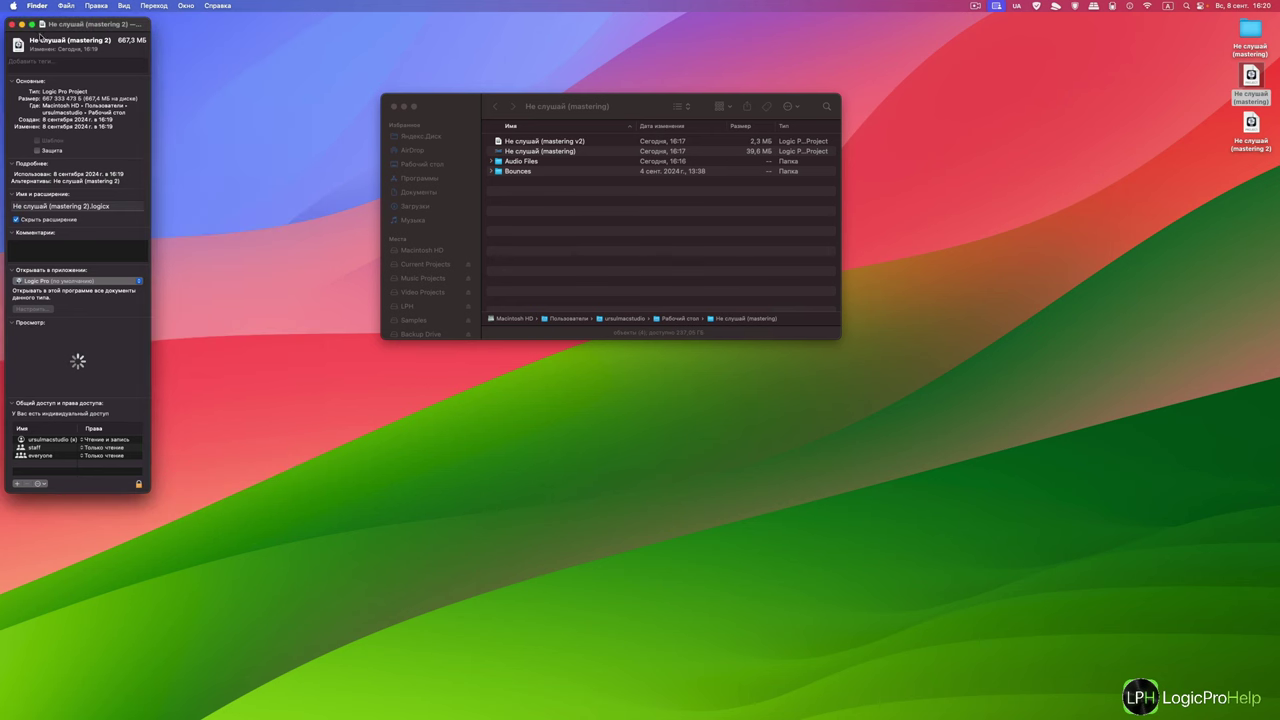
{"action": "left_click", "coordinate": [12, 23]}
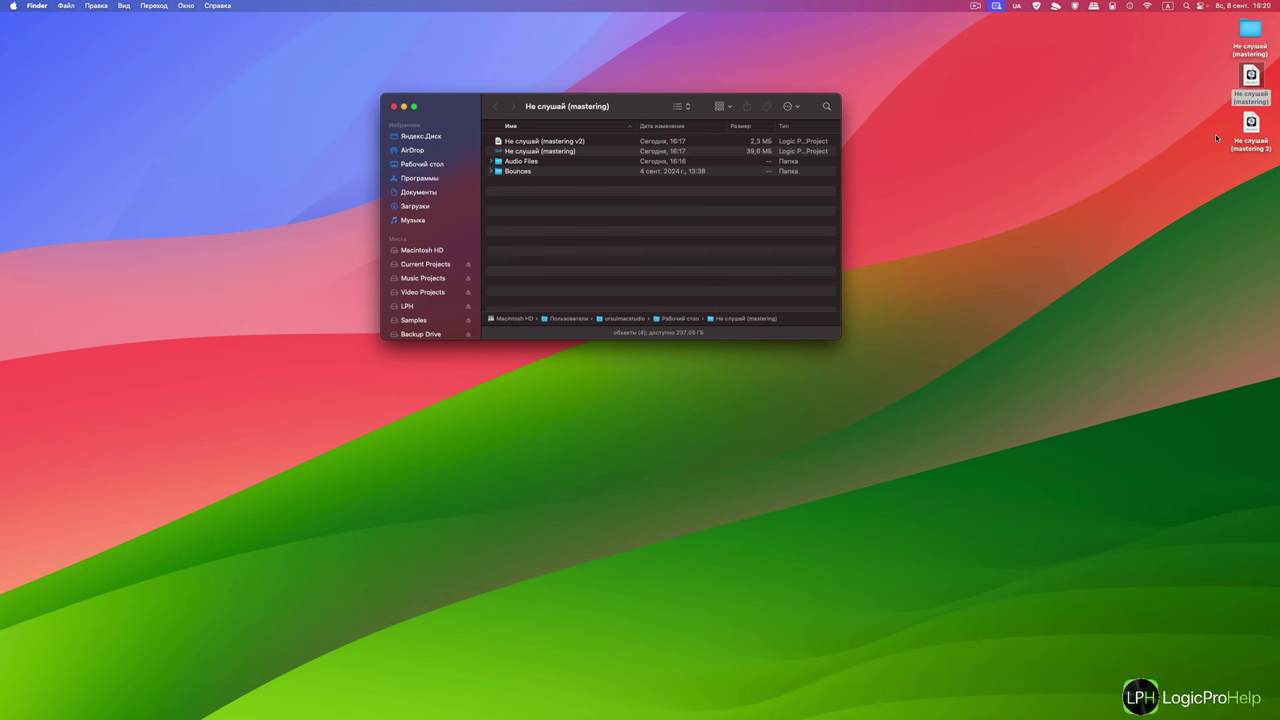
Move the Не слушай (mastering) package icon on the Desktop away from the Не слушай (mastering 2) package.
{"action": "left_click", "coordinate": [1250, 124]}
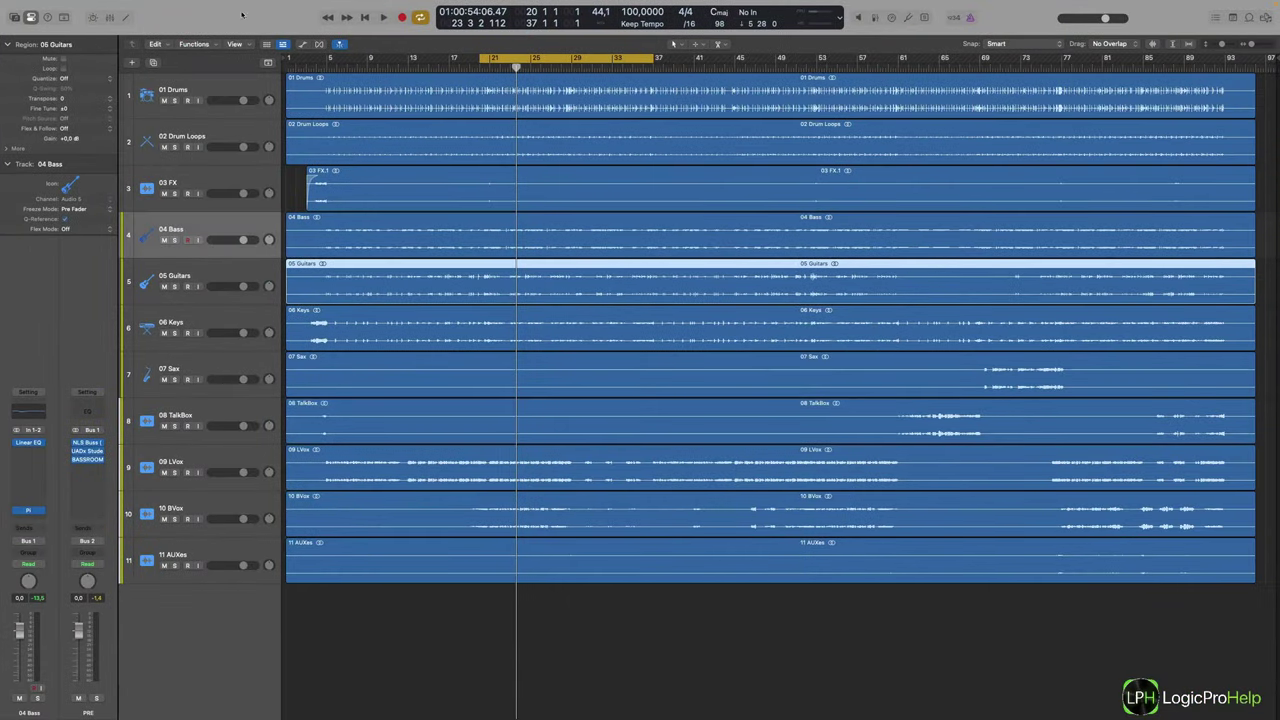
{"action": "left_click", "coordinate": [241, 14]}
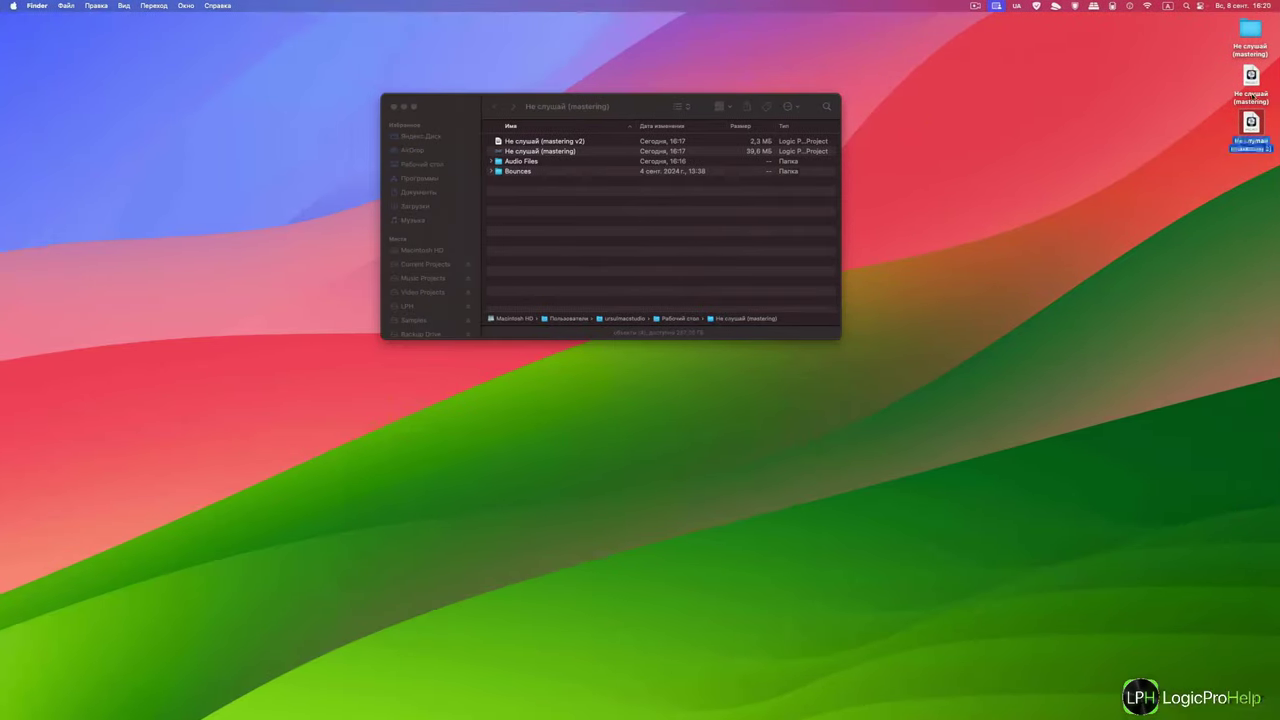
{"action": "left_click_drag", "start_coordinate": [1262, 93], "coordinate": [1191, 44]}
{"action": "right_click", "coordinate": [1194, 93]}
{"action": "left_click", "coordinate": [998, 130]}
Bring up the Не слушай (mastering) project folder and move the same-named package icon diagonally between that folder and Не слушай (mastering 2).
{"action": "left_click", "coordinate": [1246, 53]}
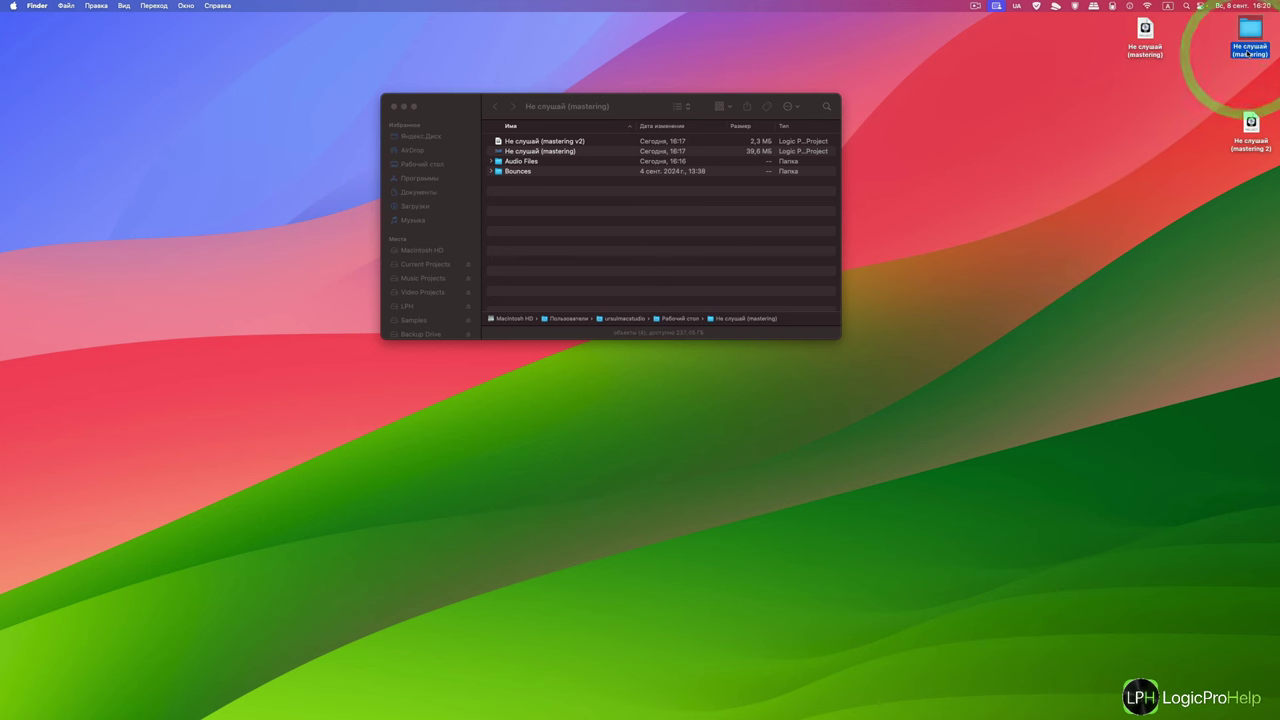
{"action": "double_click", "coordinate": [1247, 53]}
{"action": "left_click", "coordinate": [1251, 30]}
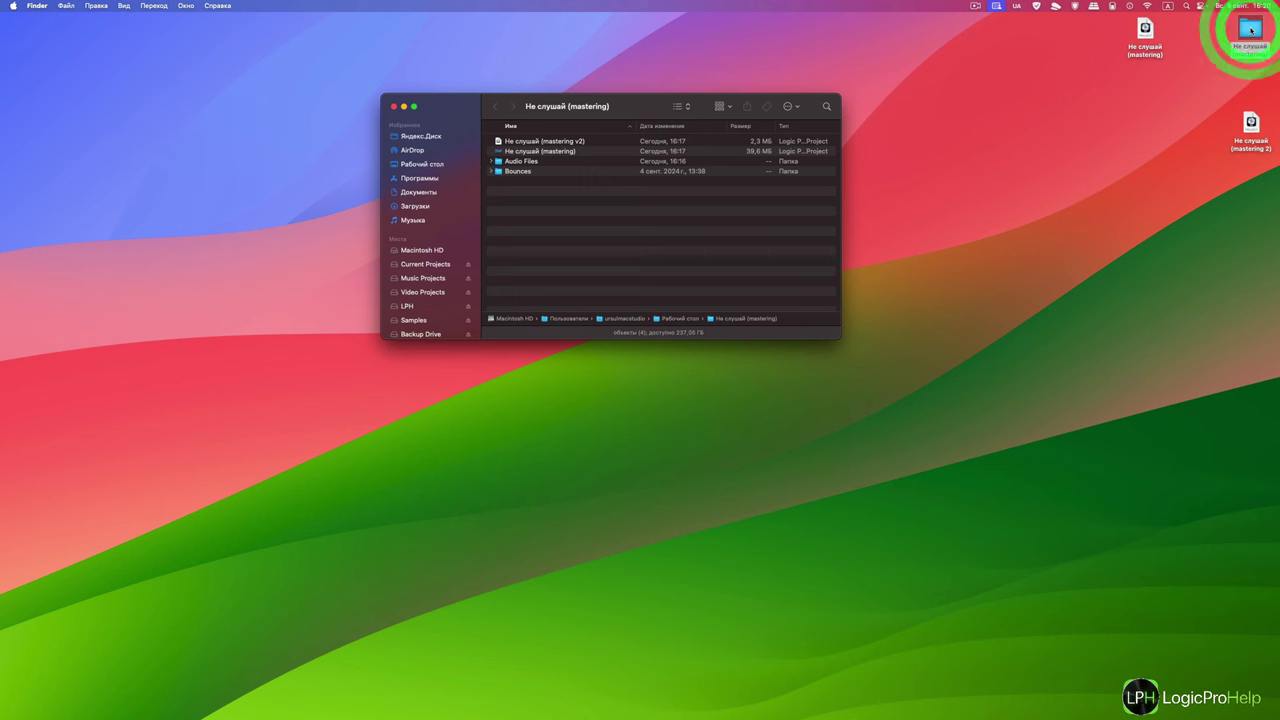
{"action": "right_click", "coordinate": [1247, 38]}
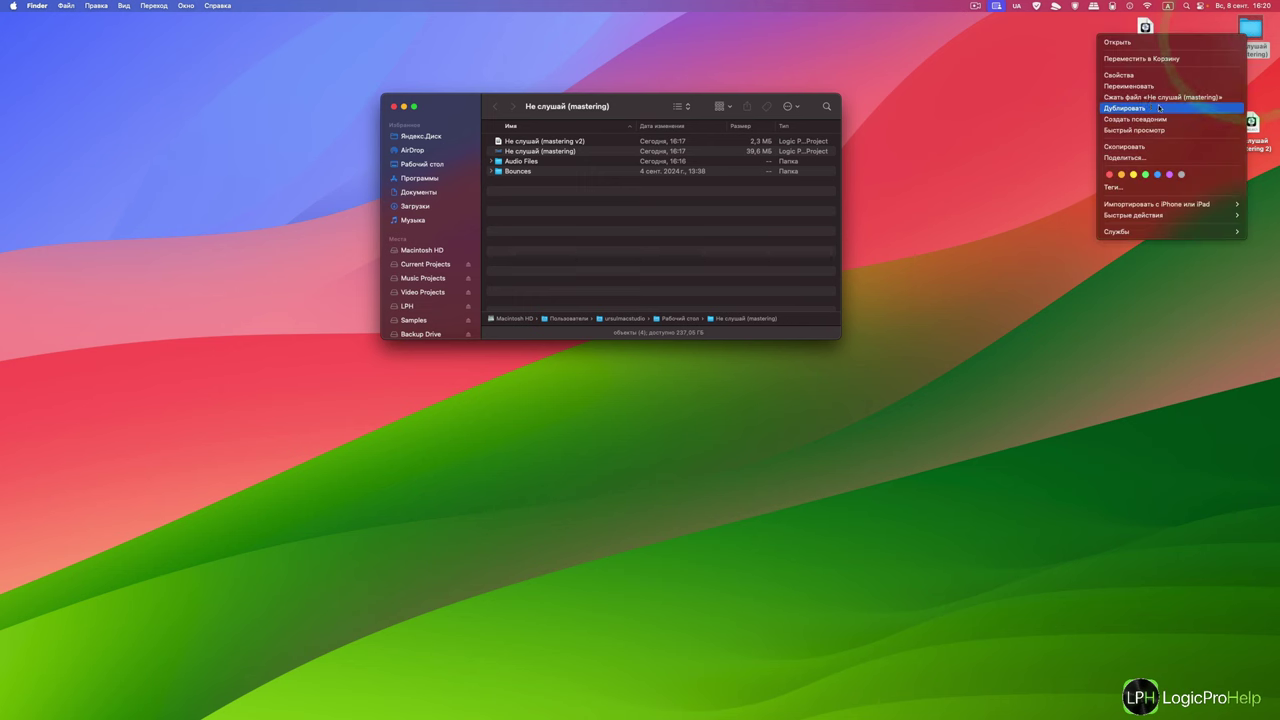
{"action": "left_click", "coordinate": [997, 90]}
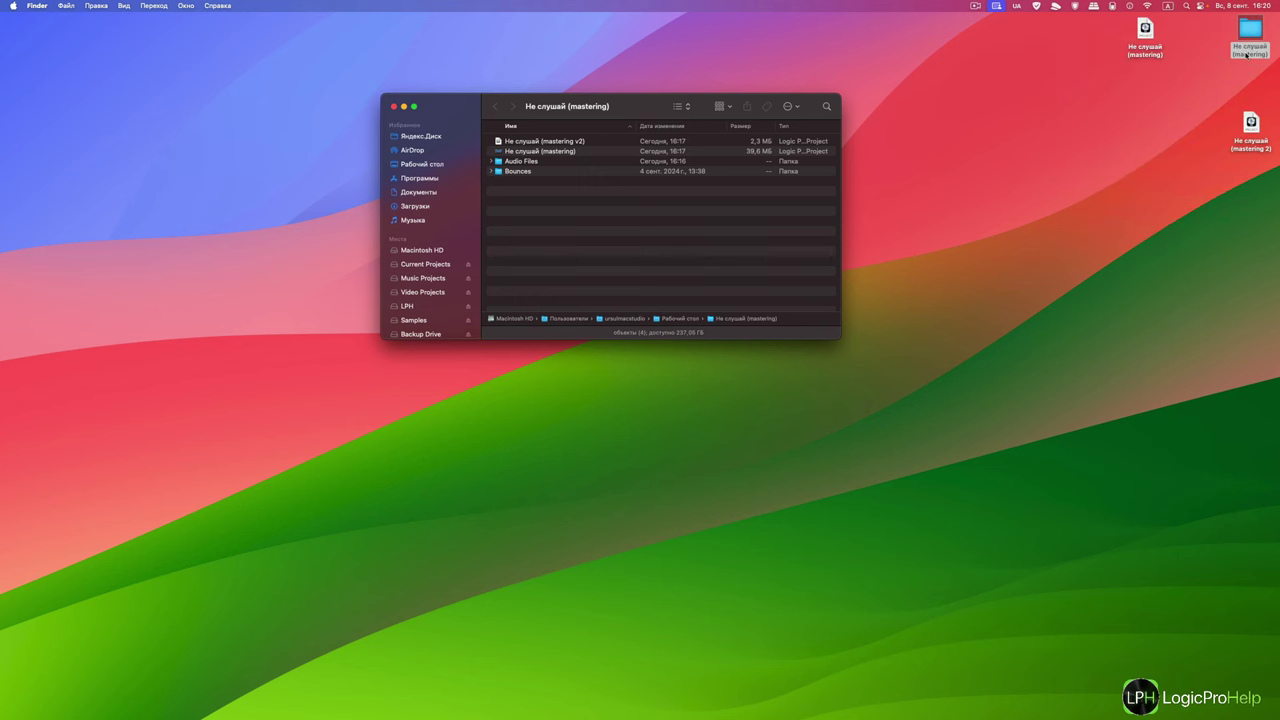
{"action": "left_click_drag", "start_coordinate": [1150, 50], "coordinate": [1195, 70]}
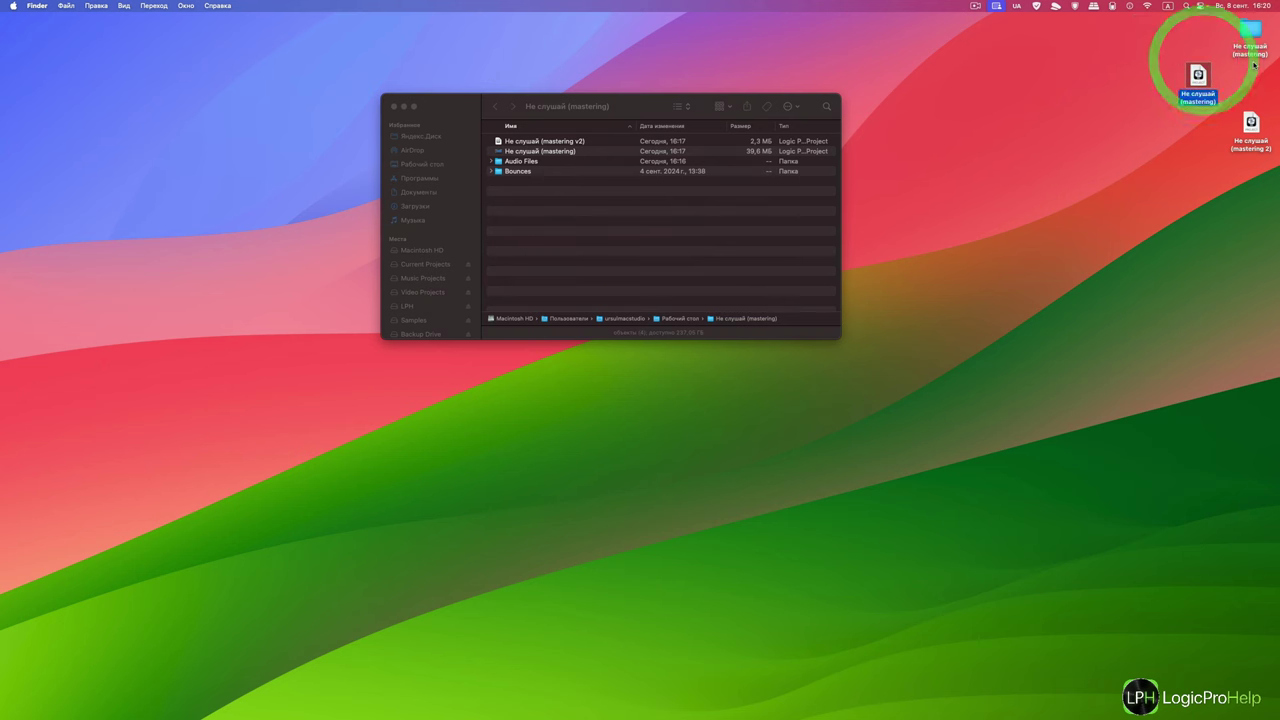
{"action": "left_click", "coordinate": [1255, 35]}
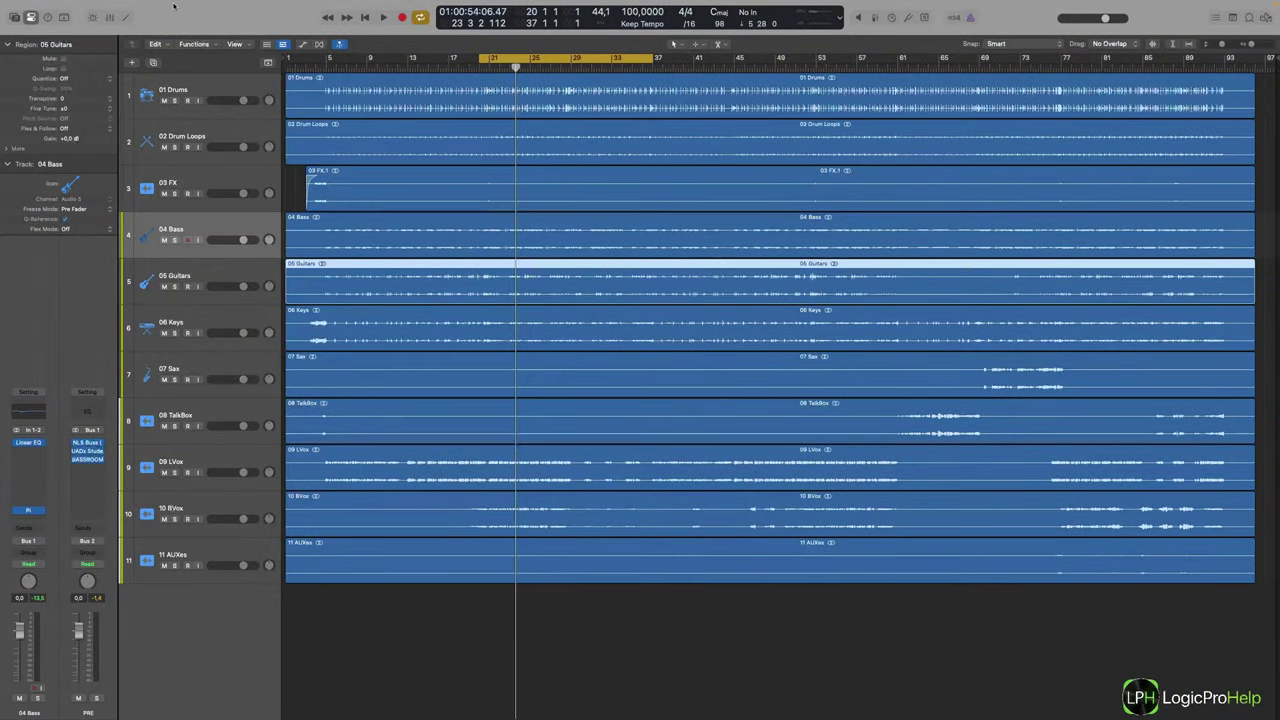
Save the current project as a new project alternative named Не слушай (mastering vers3).
{"action": "left_click", "coordinate": [173, 8]}
{"action": "left_click", "coordinate": [72, 6]}
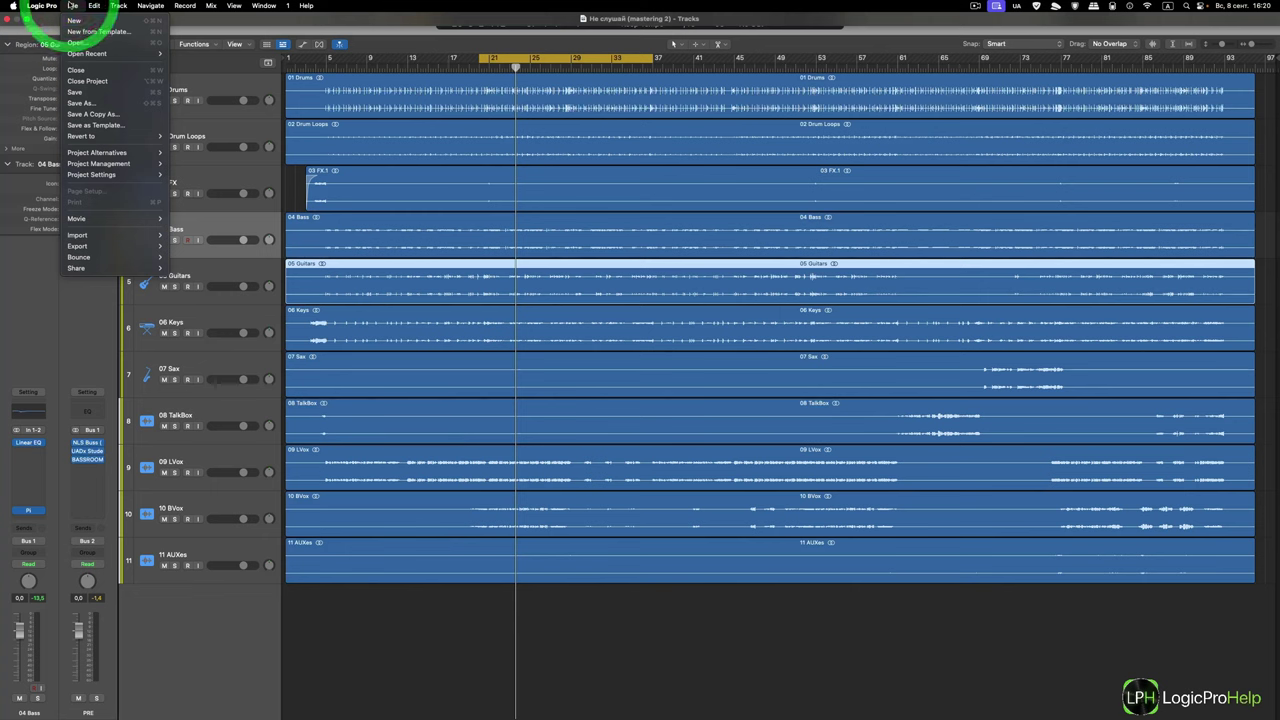
{"action": "mouse_move", "coordinate": [113, 154]}
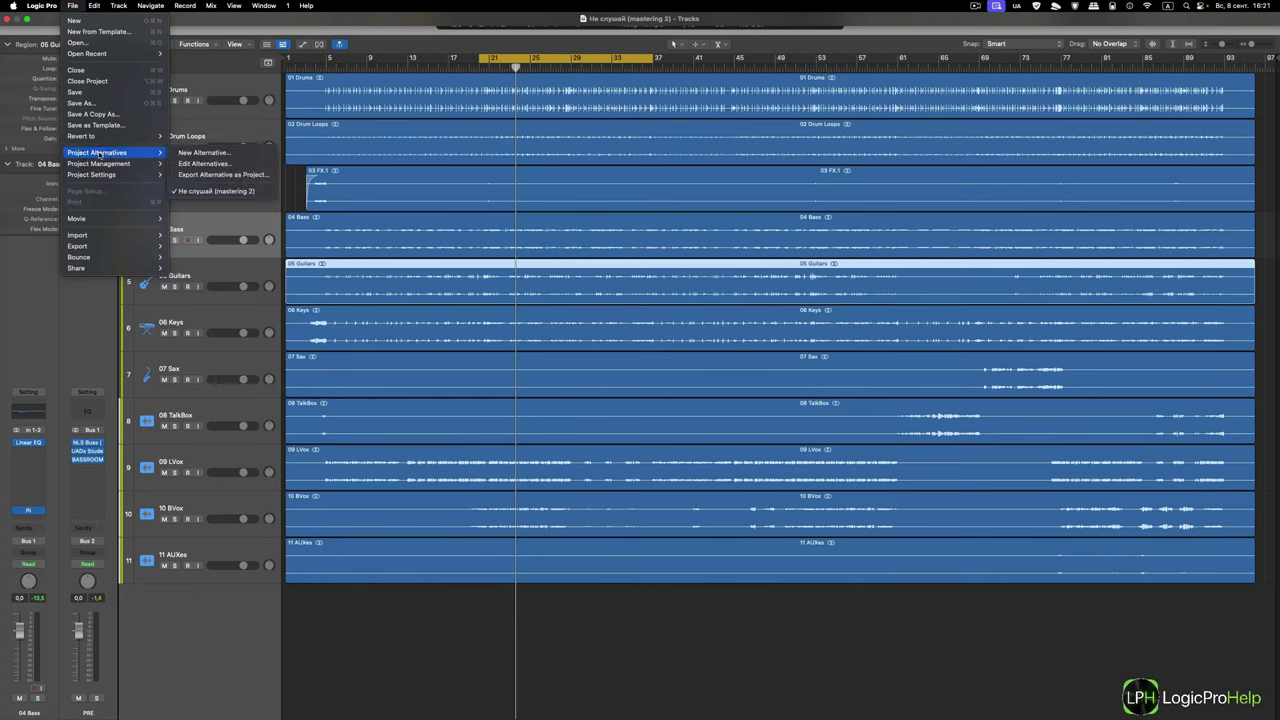
{"action": "left_click", "coordinate": [204, 153]}
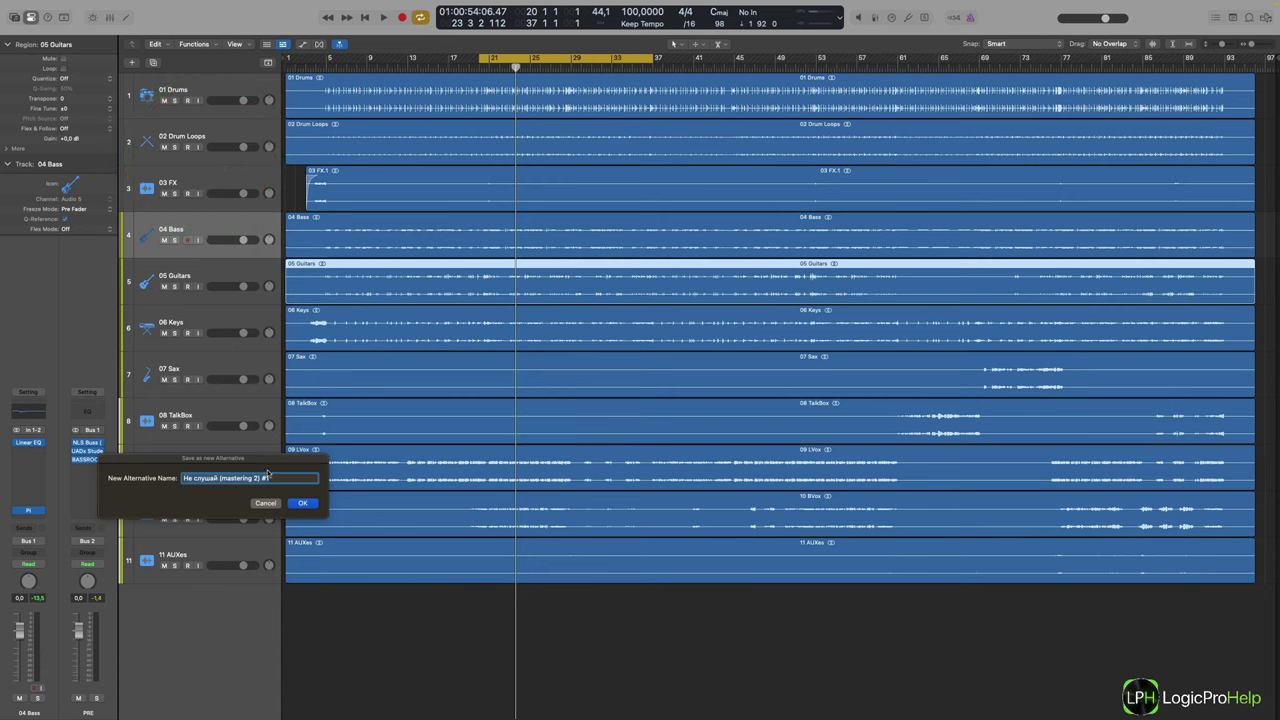
{"action": "left_click_drag", "start_coordinate": [252, 478], "coordinate": [300, 478]}
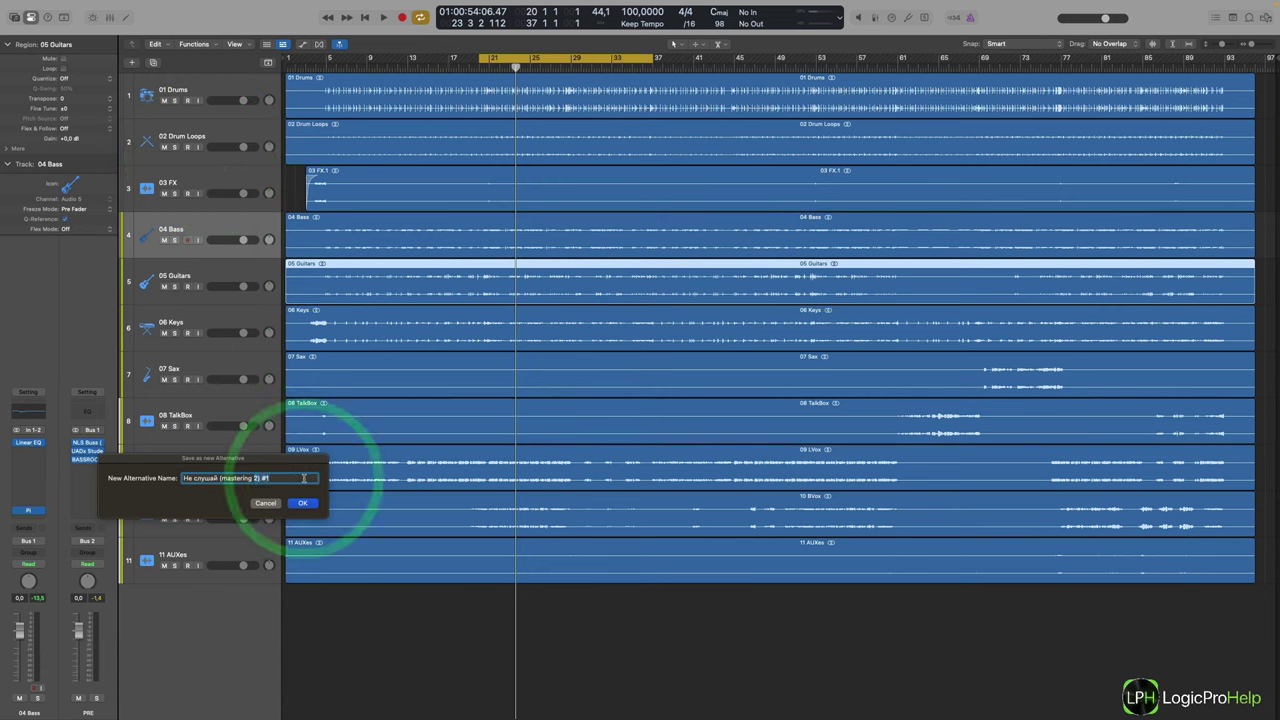
{"action": "type", "text": "vers3"}
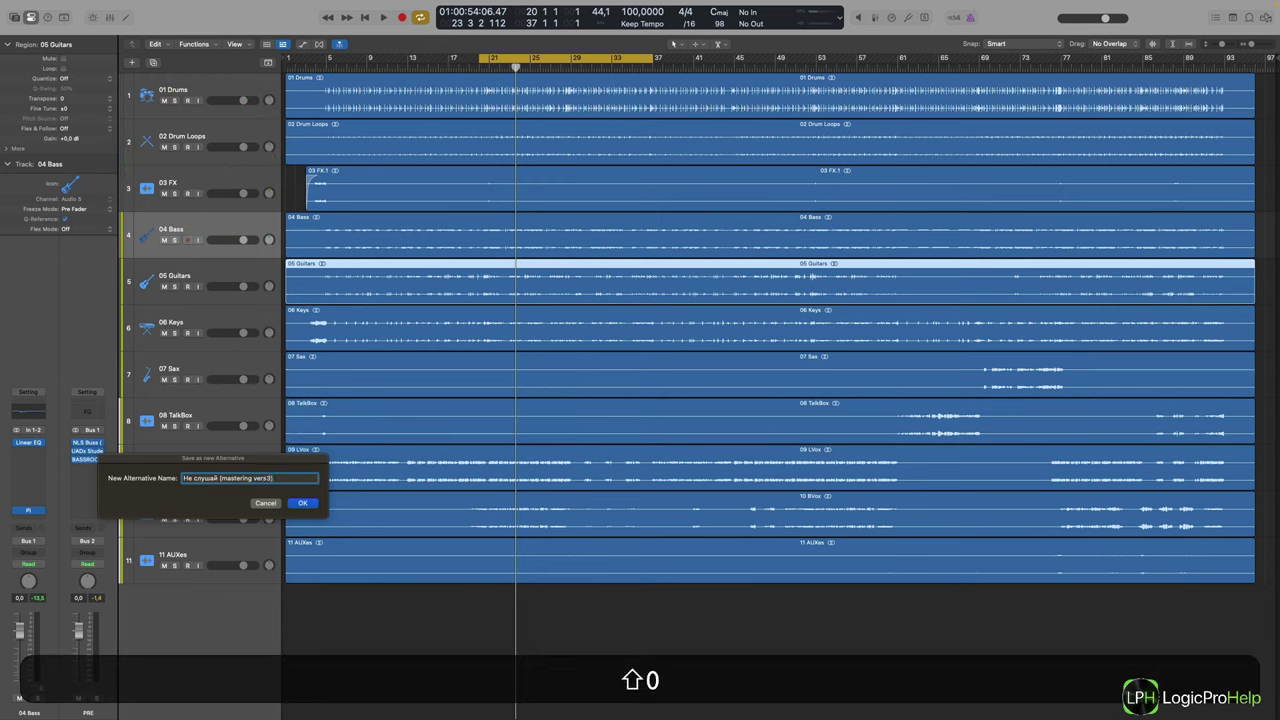
{"action": "key", "text": "Return"}
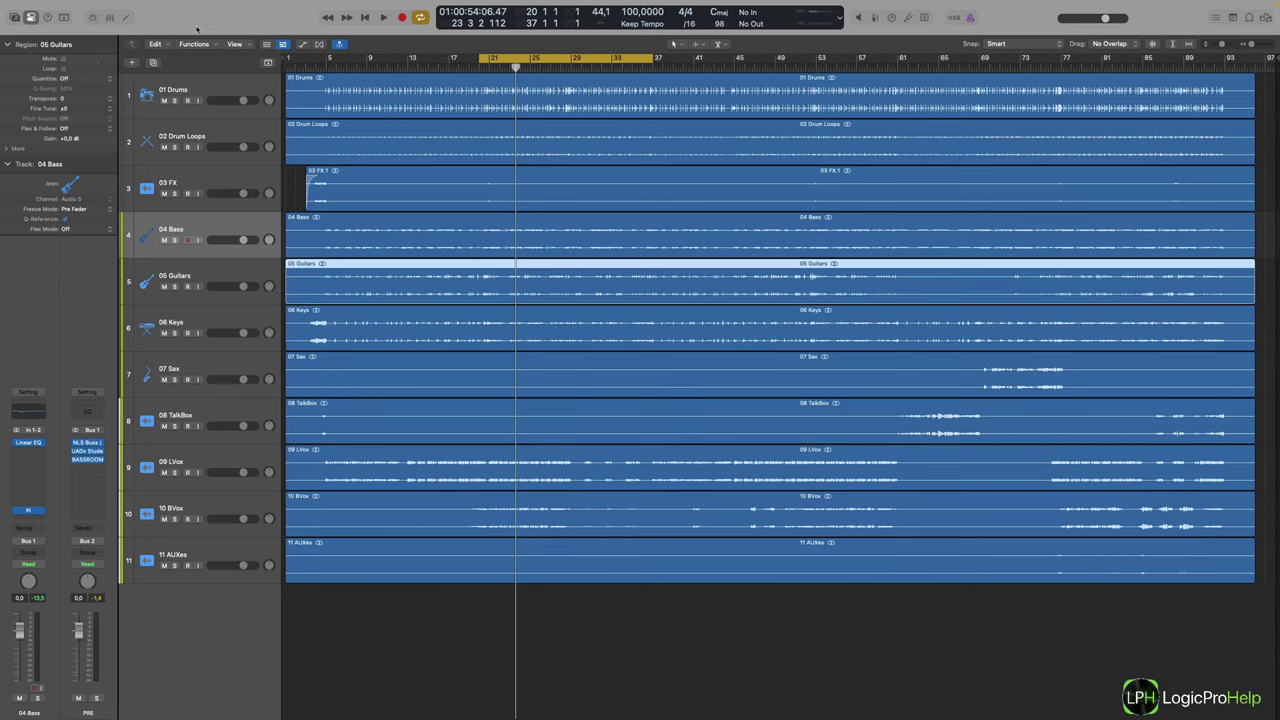
Show the list of project alternatives for editing, highlight Не слушай (mastering 2), reposition the list, and close it.
{"action": "left_click", "coordinate": [189, 4]}
{"action": "left_click", "coordinate": [73, 6]}
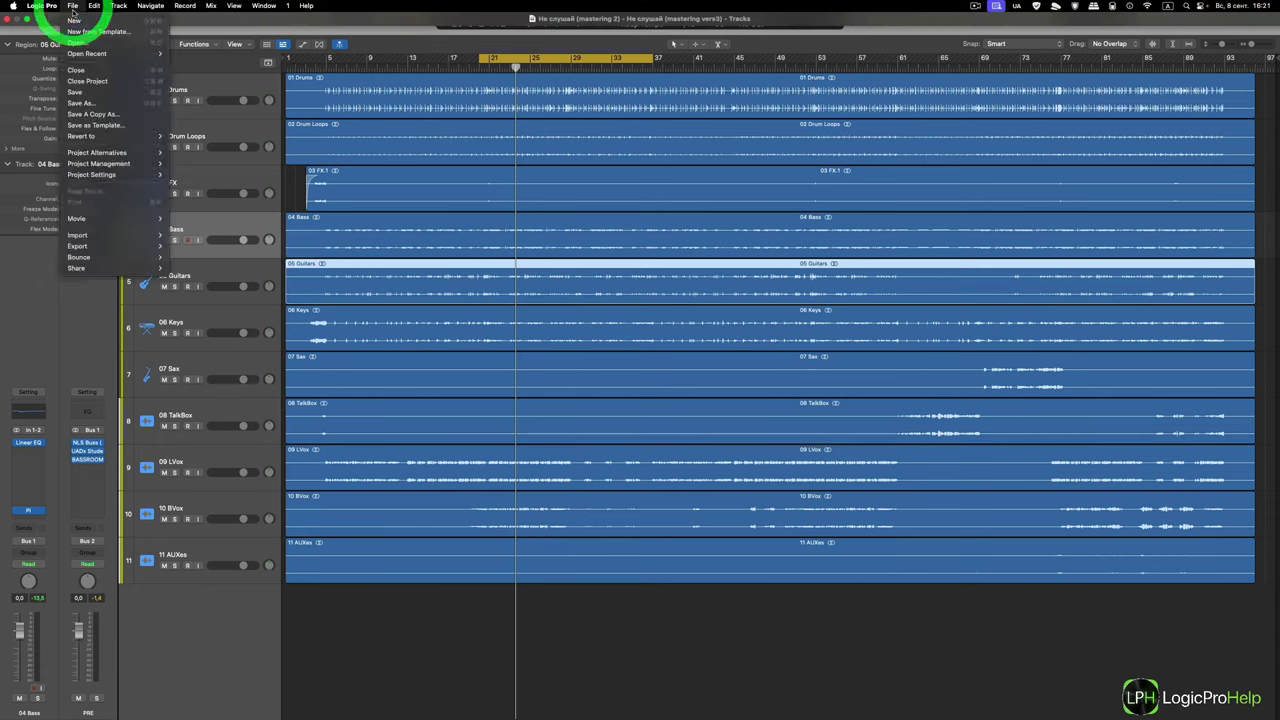
{"action": "mouse_move", "coordinate": [86, 154]}
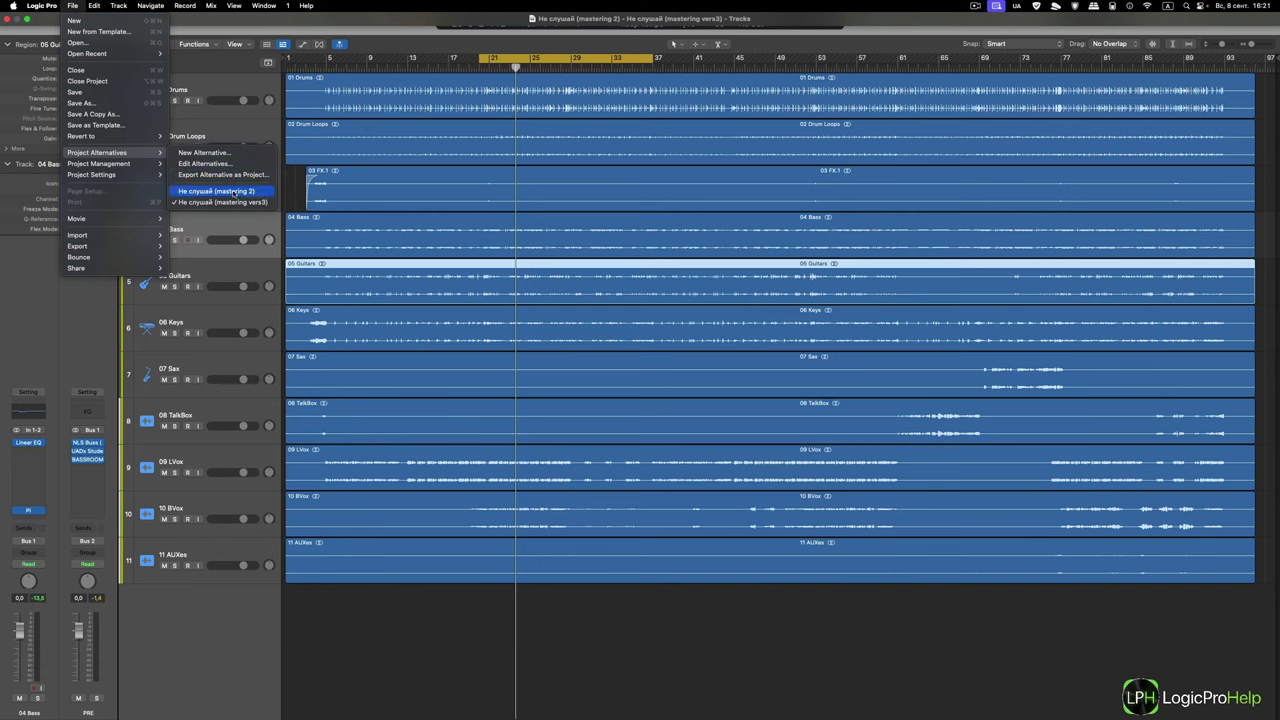
{"action": "left_click", "coordinate": [200, 164]}
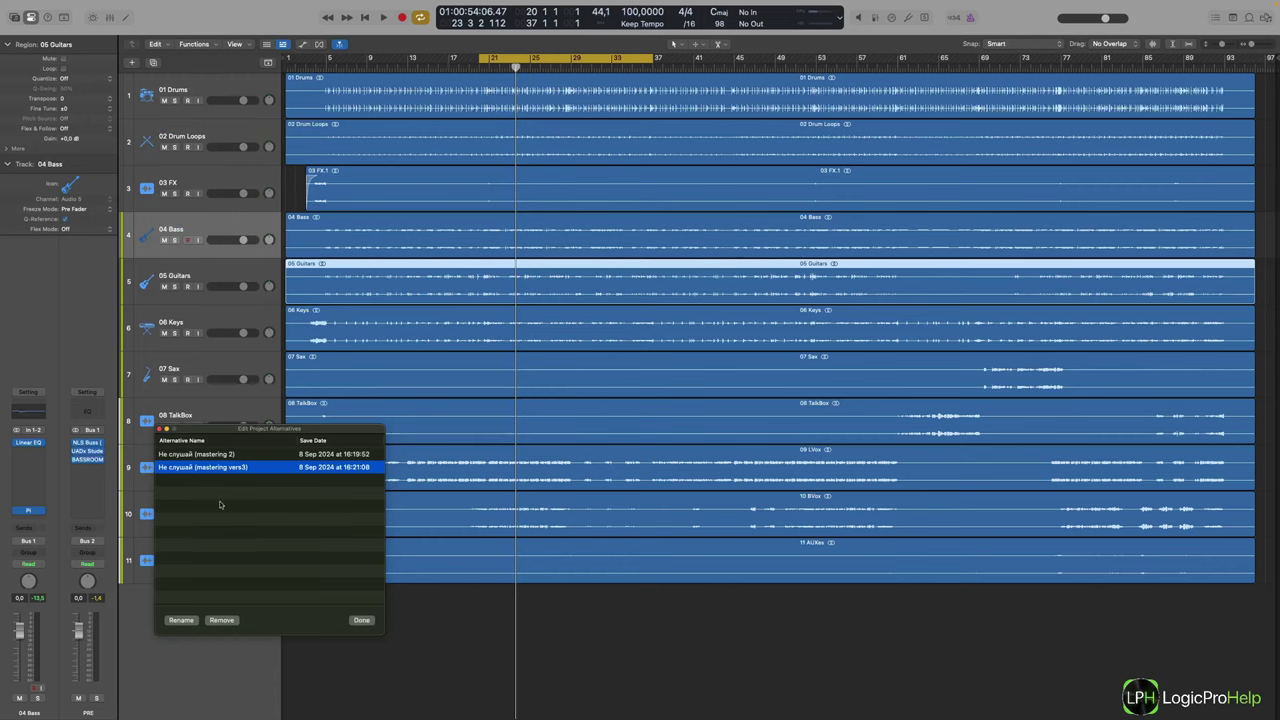
{"action": "left_click", "coordinate": [221, 456]}
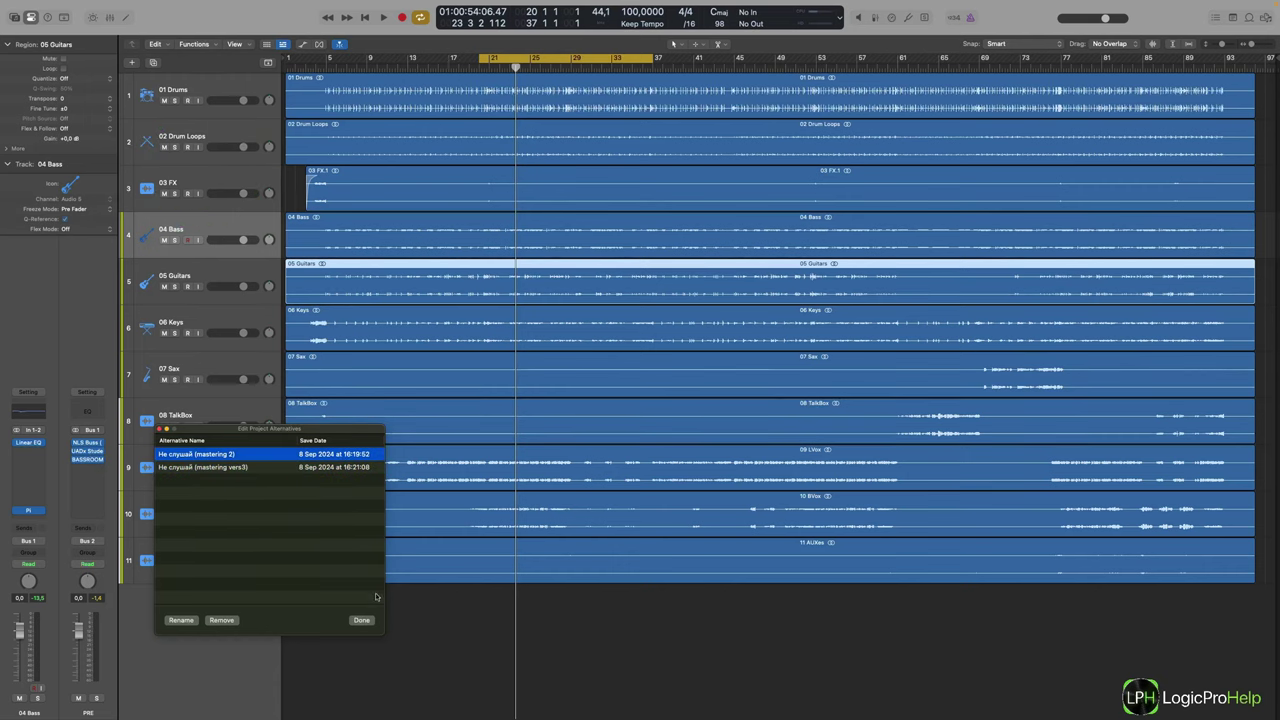
{"action": "left_click_drag", "start_coordinate": [307, 429], "coordinate": [523, 373]}
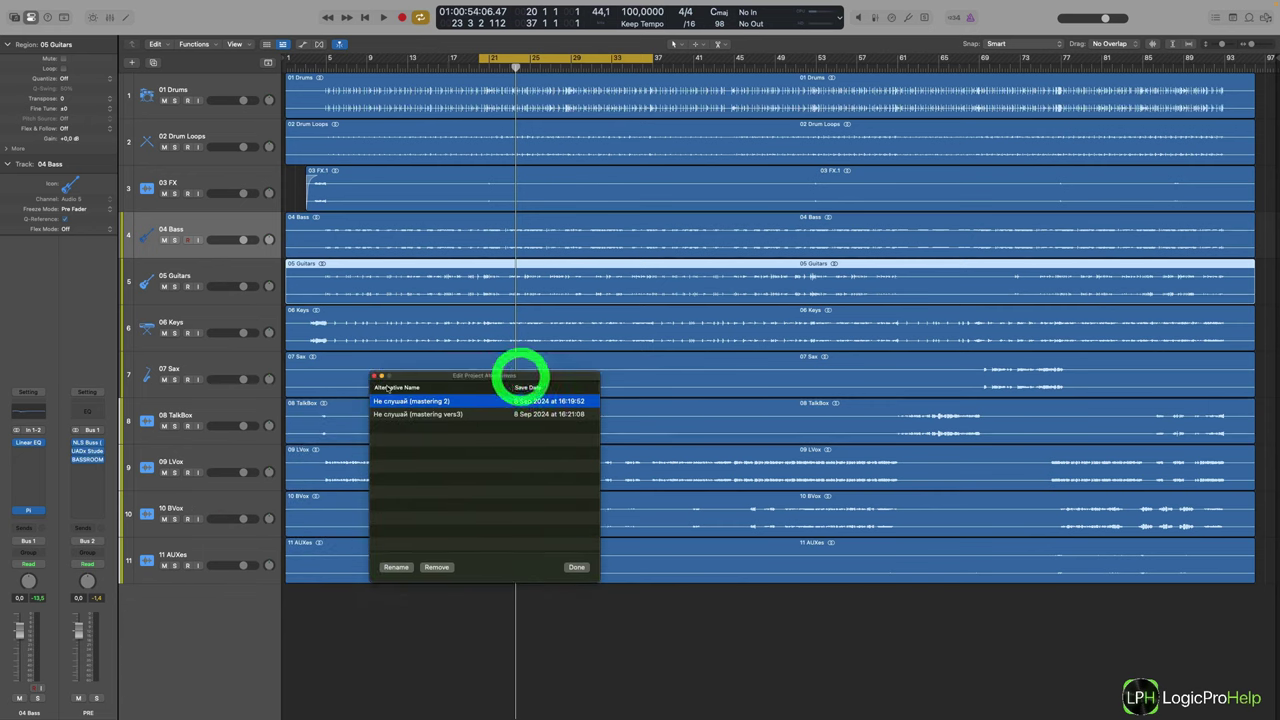
{"action": "left_click", "coordinate": [373, 379]}
Switch to Finder and compare the Не слушай (mastering) and Не слушай (mastering v2) project files in the project folder.
{"action": "key", "text": "ctrl+Left"}
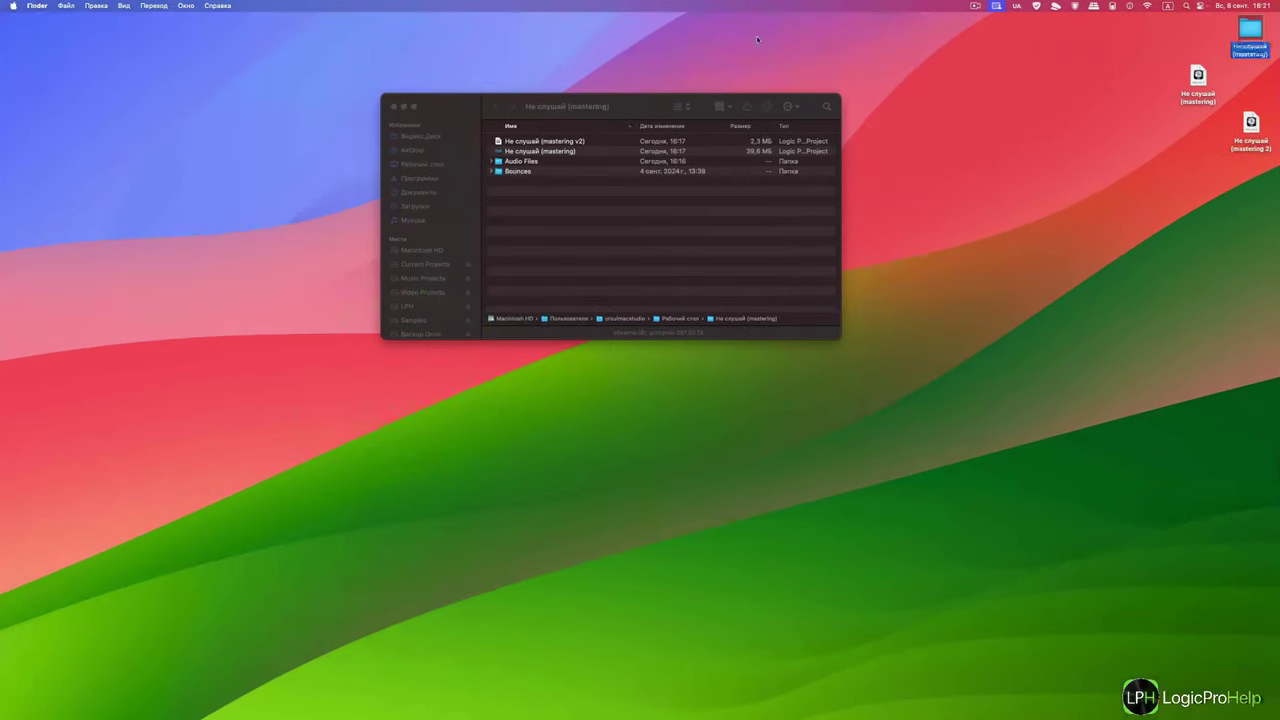
{"action": "left_click", "coordinate": [548, 206]}
{"action": "left_click", "coordinate": [568, 151]}
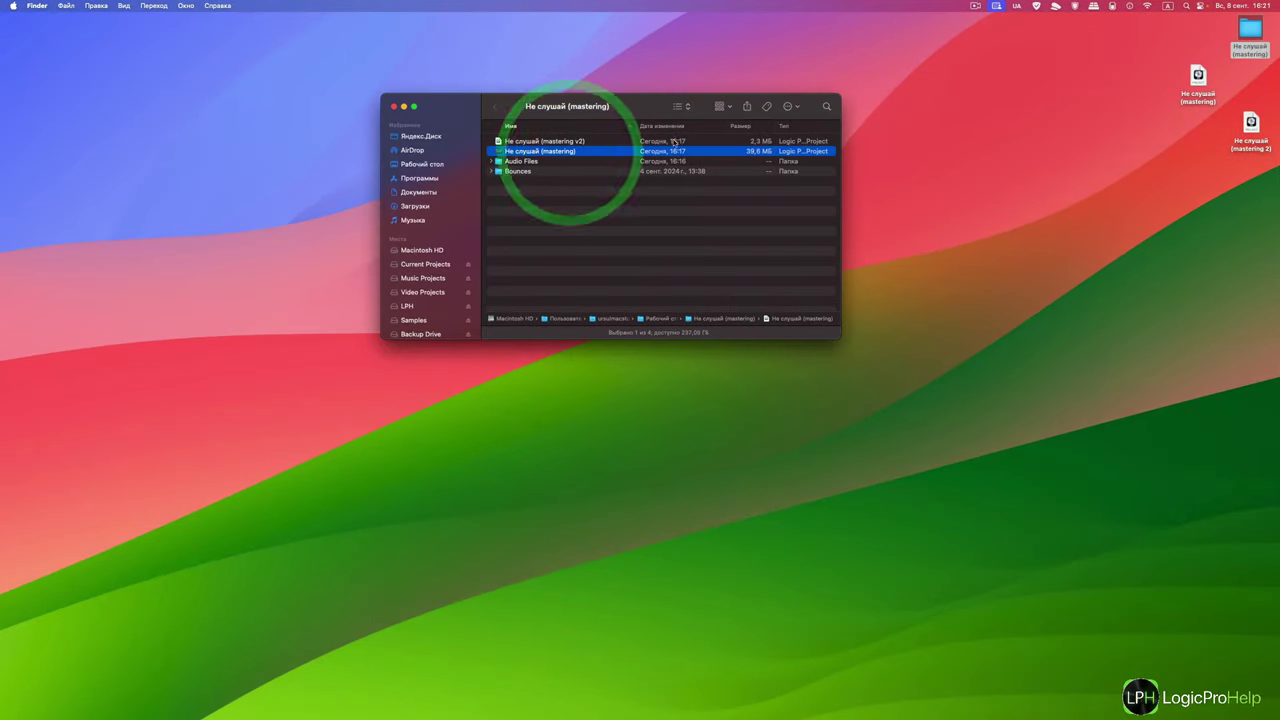
{"action": "left_click", "coordinate": [674, 141]}
{"action": "left_click", "coordinate": [674, 151]}
{"action": "left_click", "coordinate": [557, 141]}
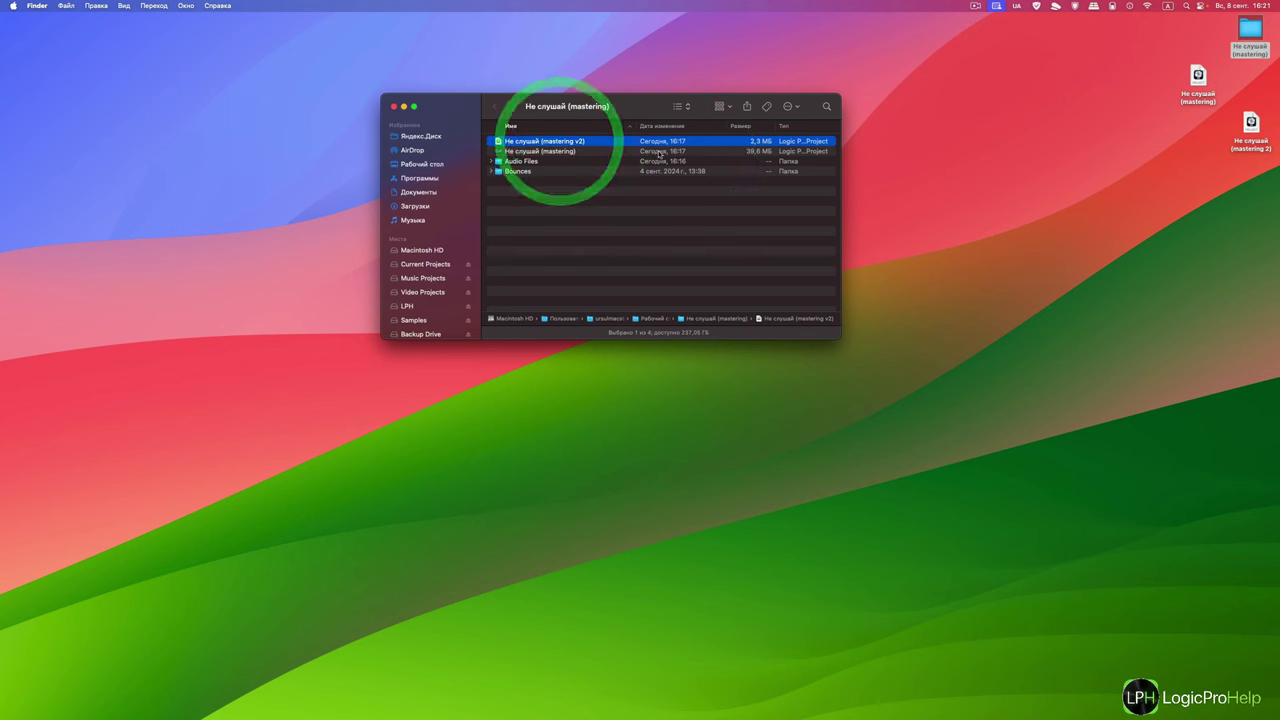
{"action": "left_click", "coordinate": [660, 151]}
Expand the Audio Files subfolder of the Не слушай (mastering) project folder to view its recordings, and collapse it again.
{"action": "left_click_drag", "start_coordinate": [615, 106], "coordinate": [648, 158]}
{"action": "left_click", "coordinate": [523, 215]}
{"action": "left_click", "coordinate": [521, 215]}
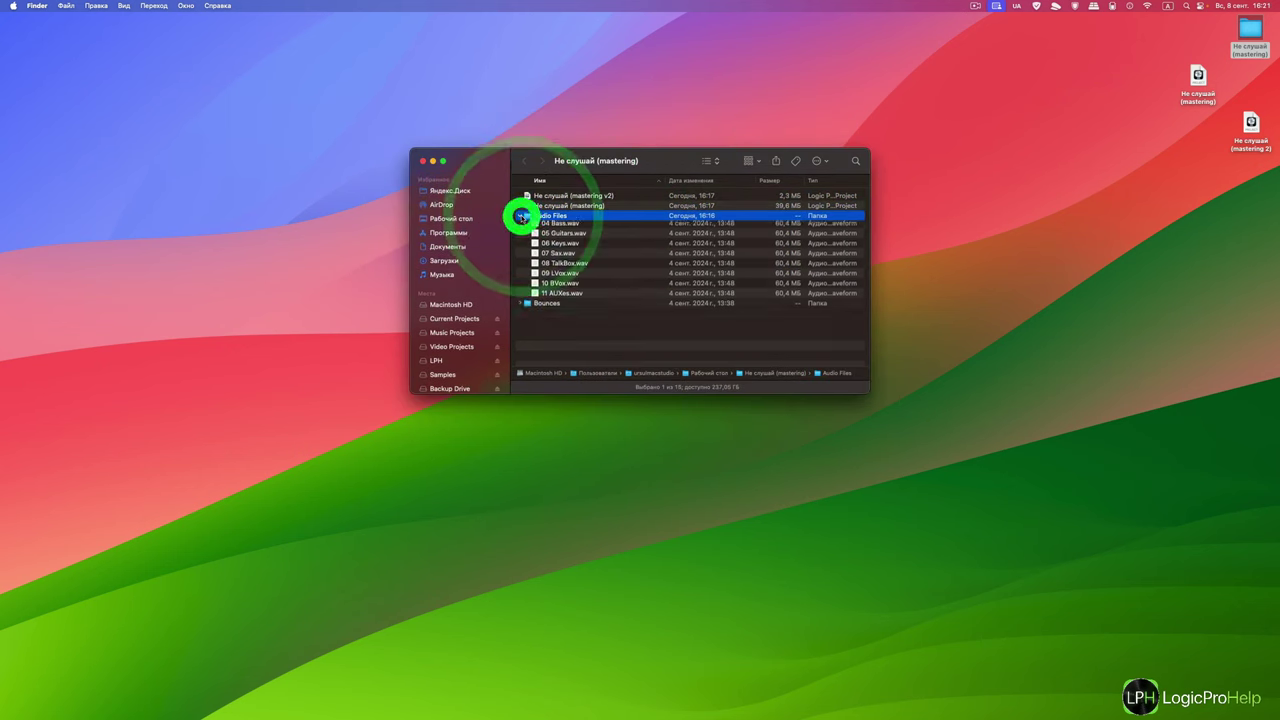
{"action": "left_click", "coordinate": [521, 215]}
{"action": "left_click_drag", "start_coordinate": [681, 167], "coordinate": [594, 163]}
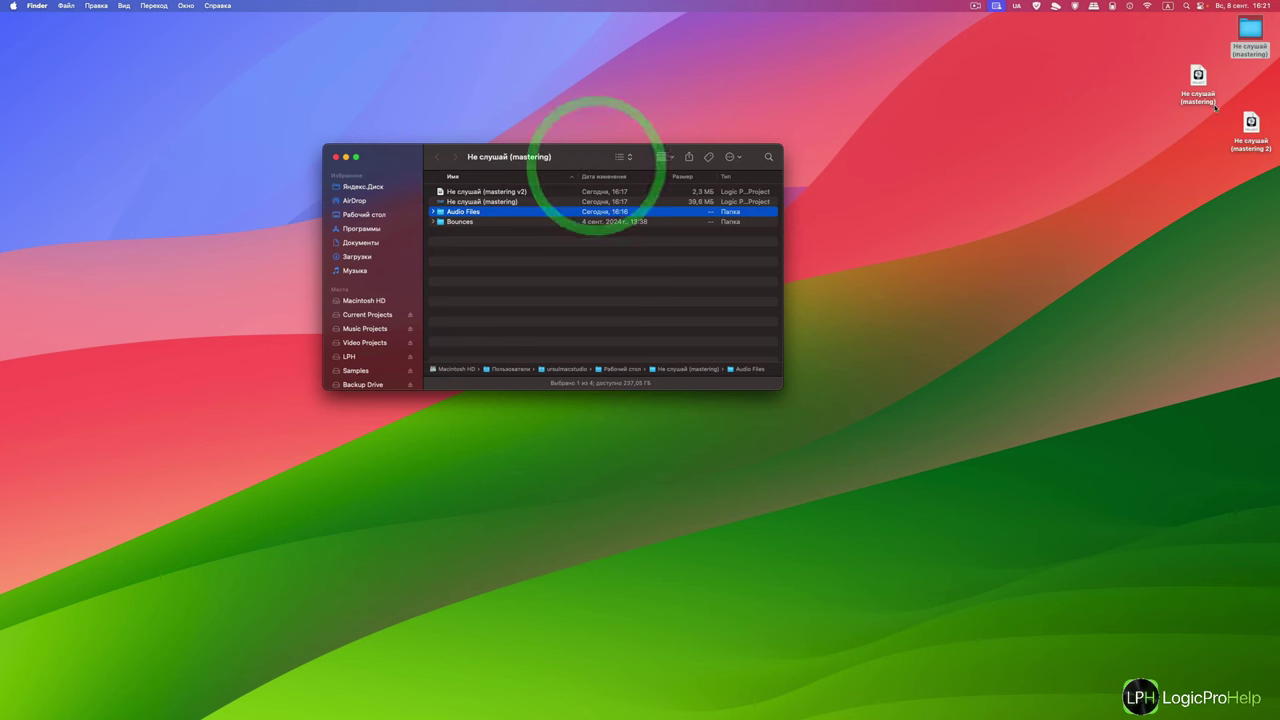
Show the package contents of Не слушай (mastering) from the Desktop and place that window beside the project folder window.
{"action": "left_click", "coordinate": [1198, 100]}
{"action": "right_click", "coordinate": [1198, 100]}
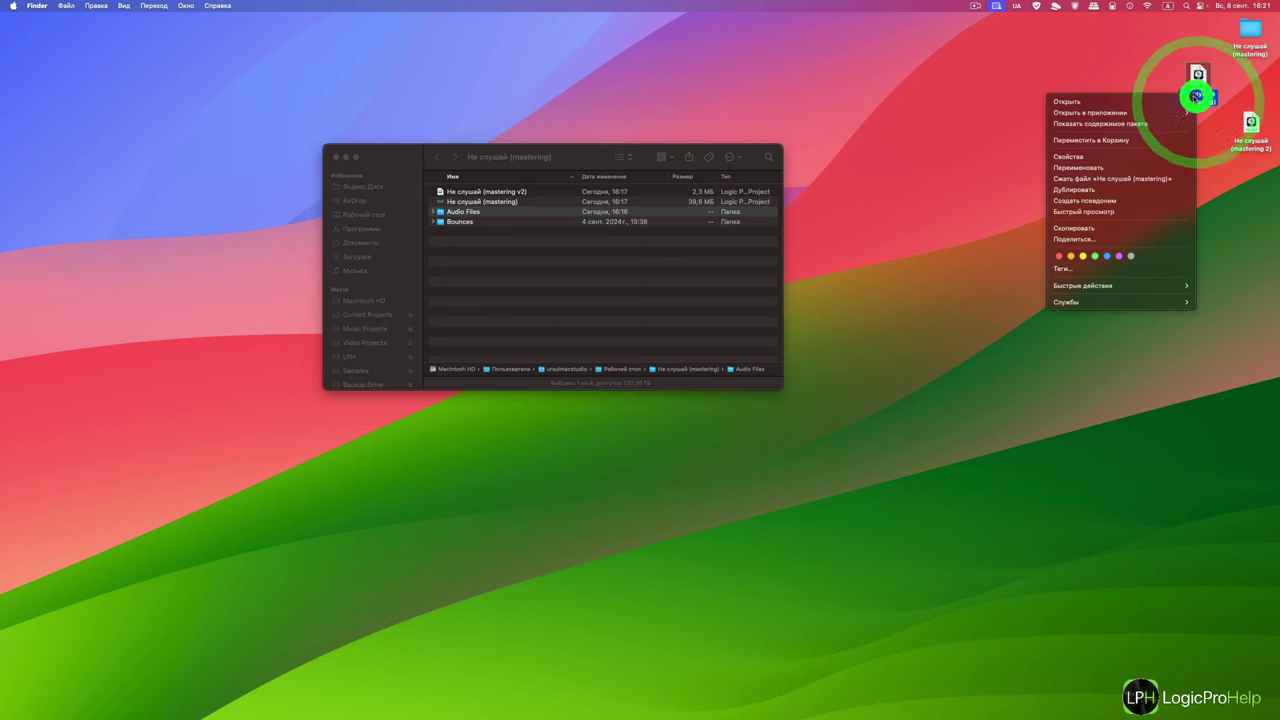
{"action": "left_click", "coordinate": [1116, 124]}
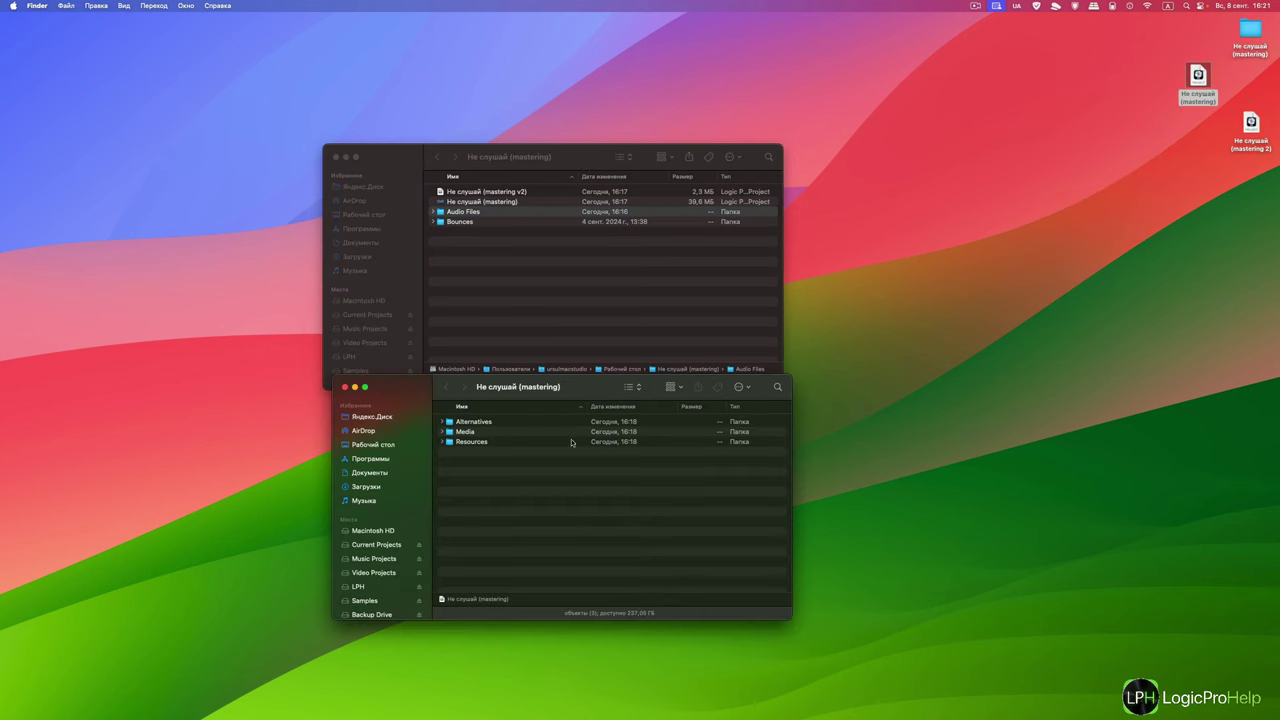
{"action": "left_click_drag", "start_coordinate": [596, 393], "coordinate": [1096, 278]}
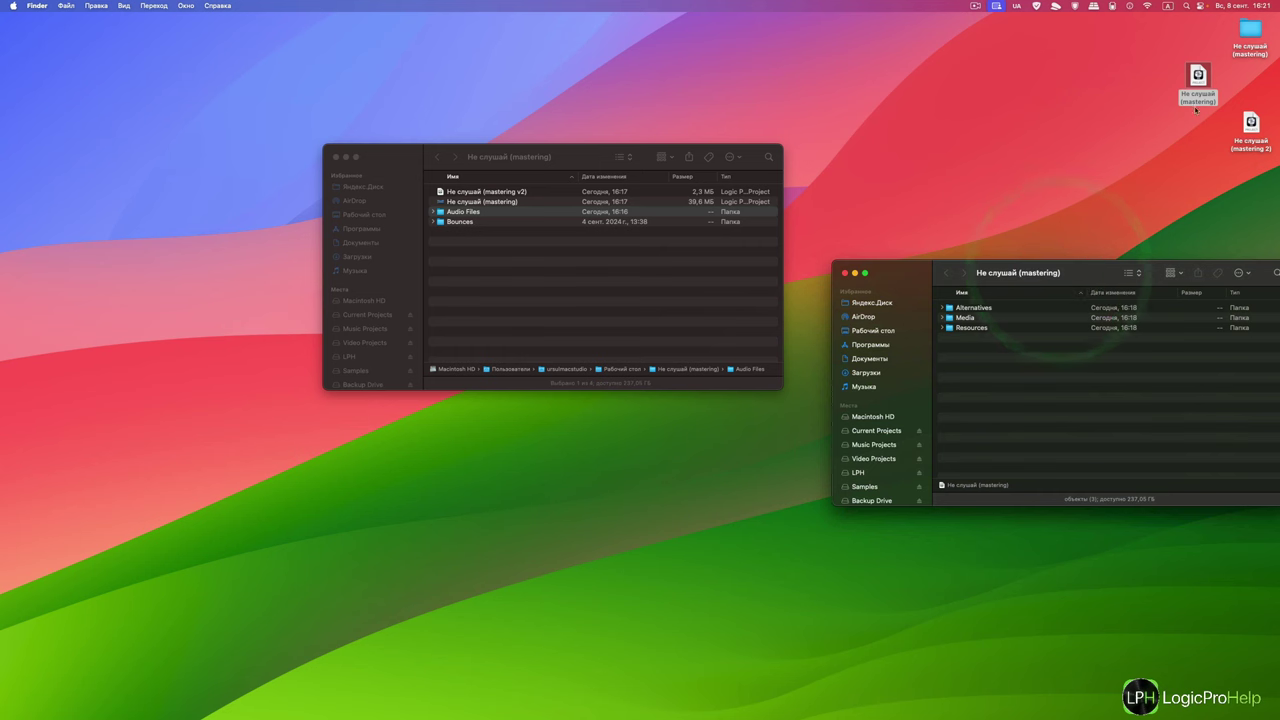
Look inside the package's Media folder, and expand its Alternatives folder down to the 000 subfolder's files.
{"action": "left_click", "coordinate": [942, 318]}
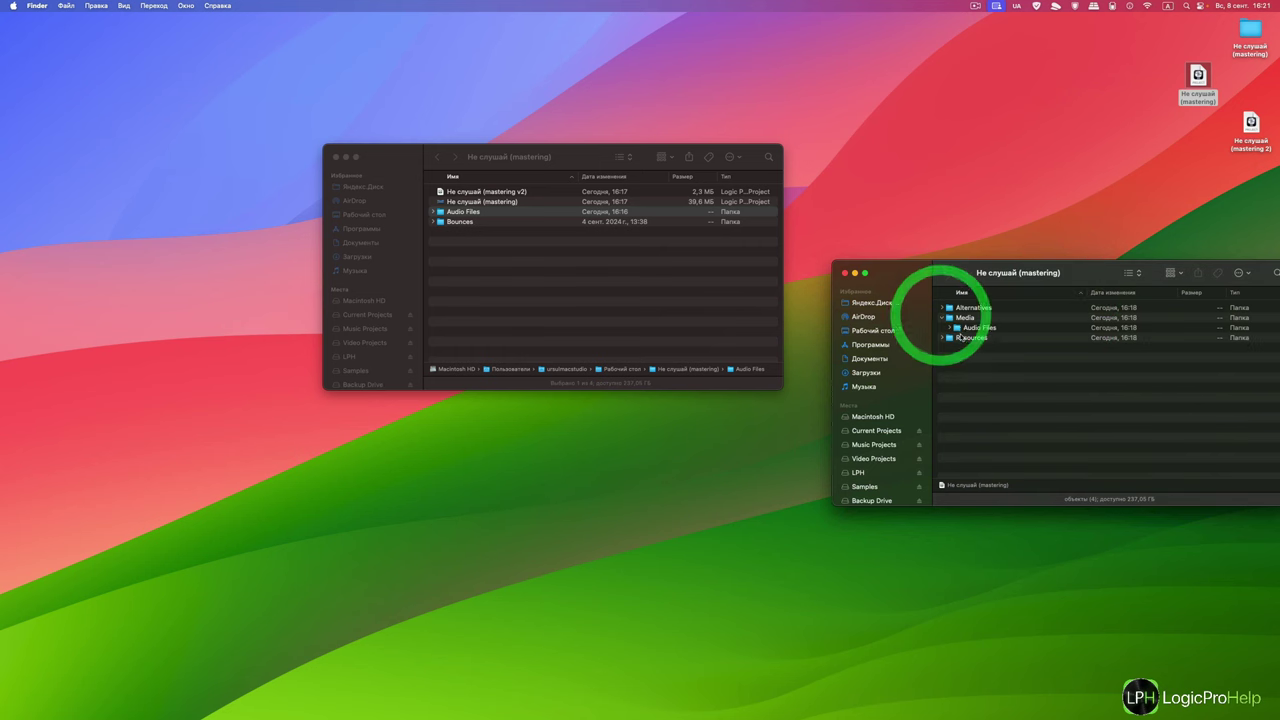
{"action": "left_click", "coordinate": [942, 318]}
{"action": "left_click", "coordinate": [943, 308]}
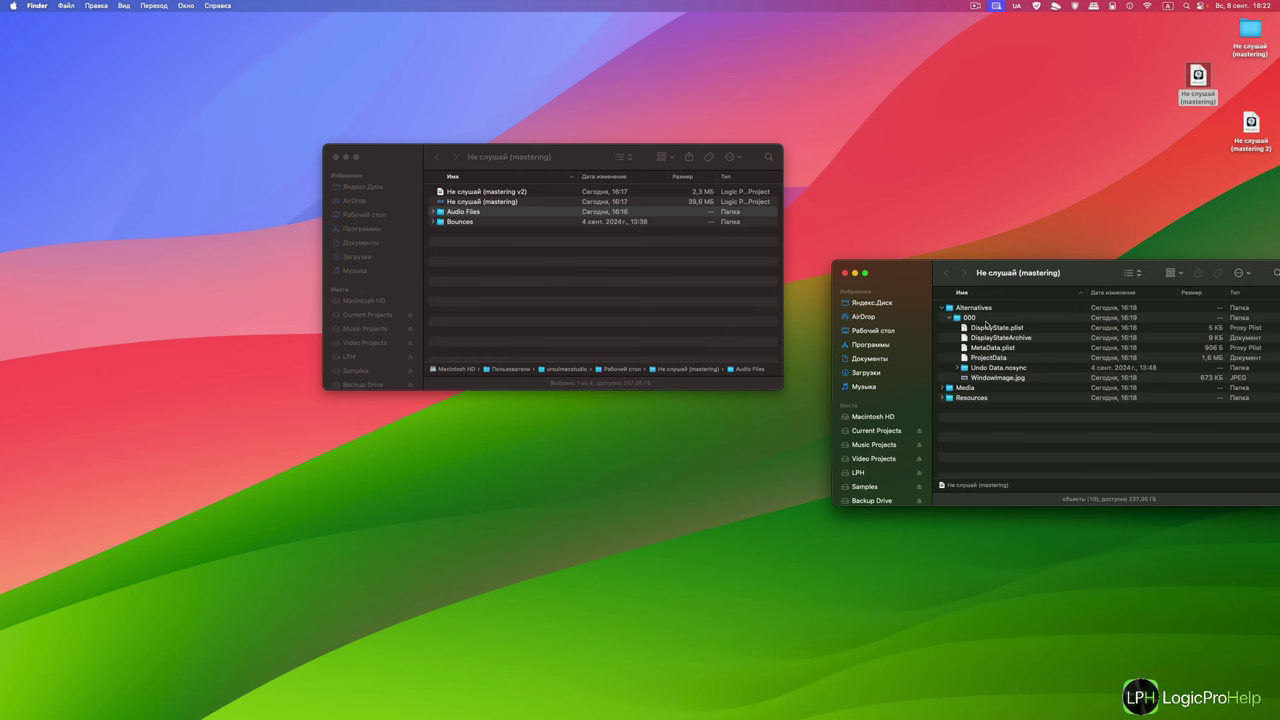
{"action": "left_click", "coordinate": [948, 308]}
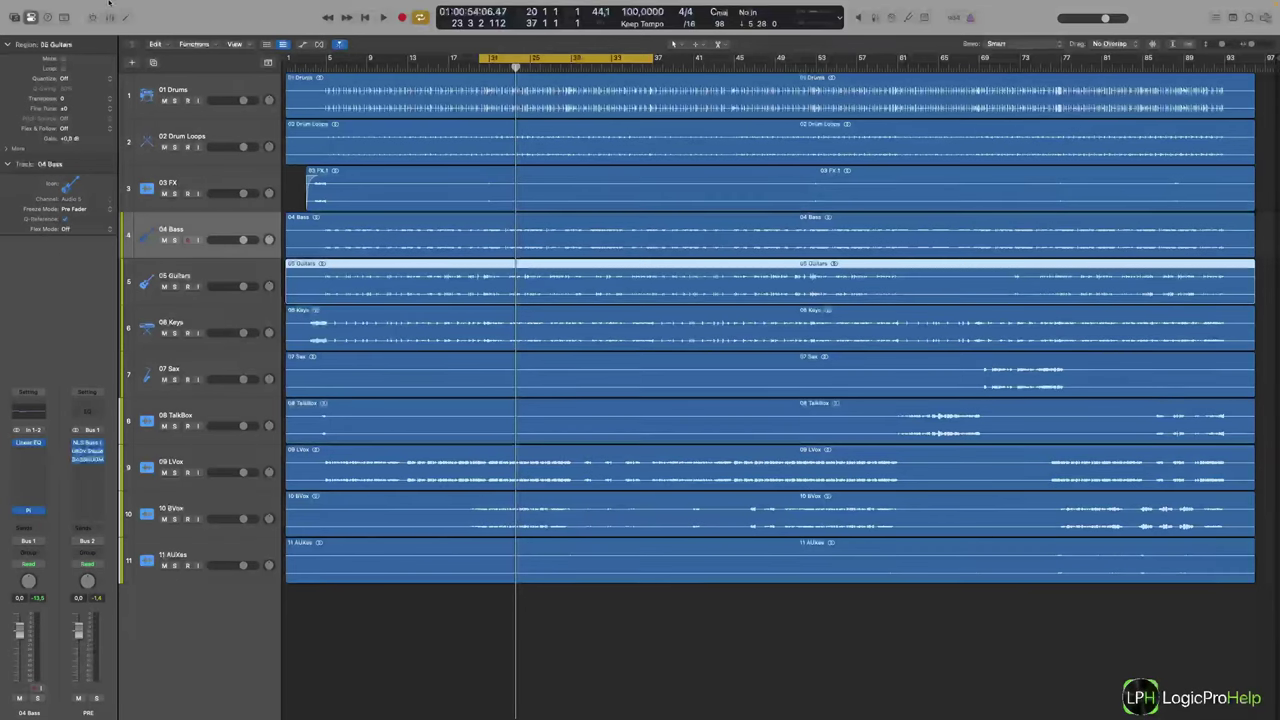
Switch to Logic Pro and view the available project alternatives without changing the active one.
{"action": "left_click", "coordinate": [72, 5]}
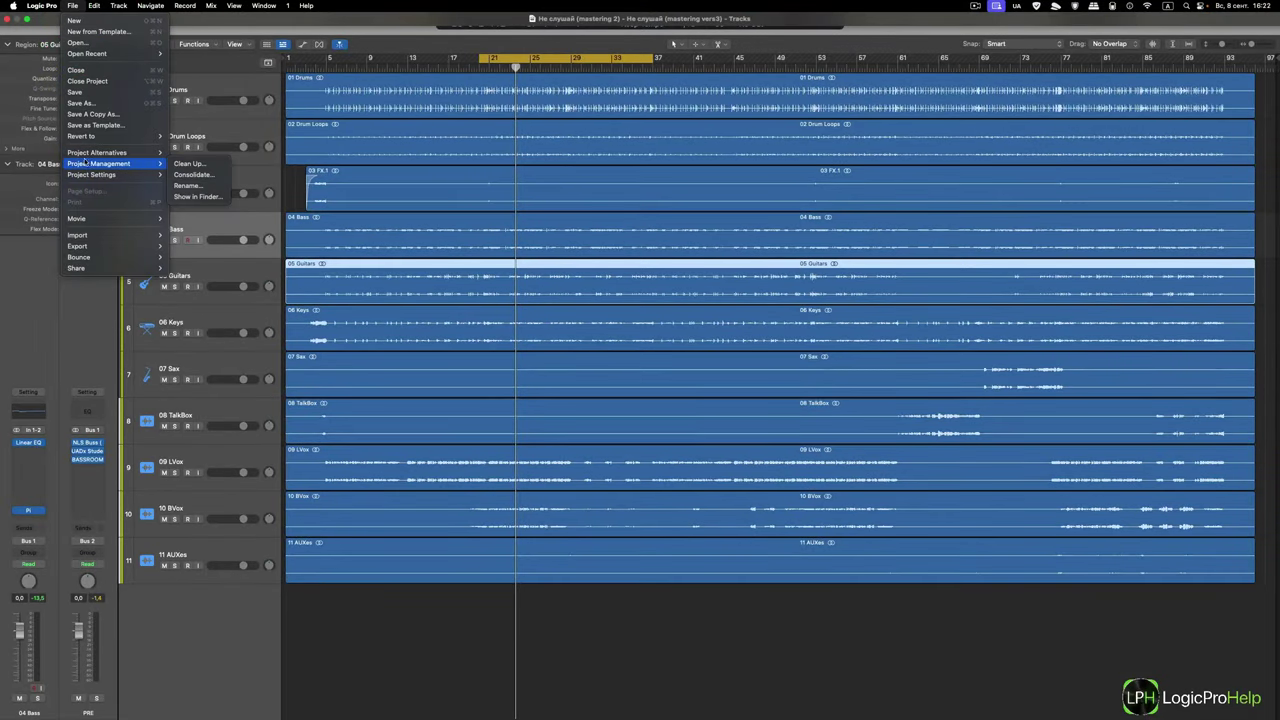
{"action": "mouse_move", "coordinate": [100, 153]}
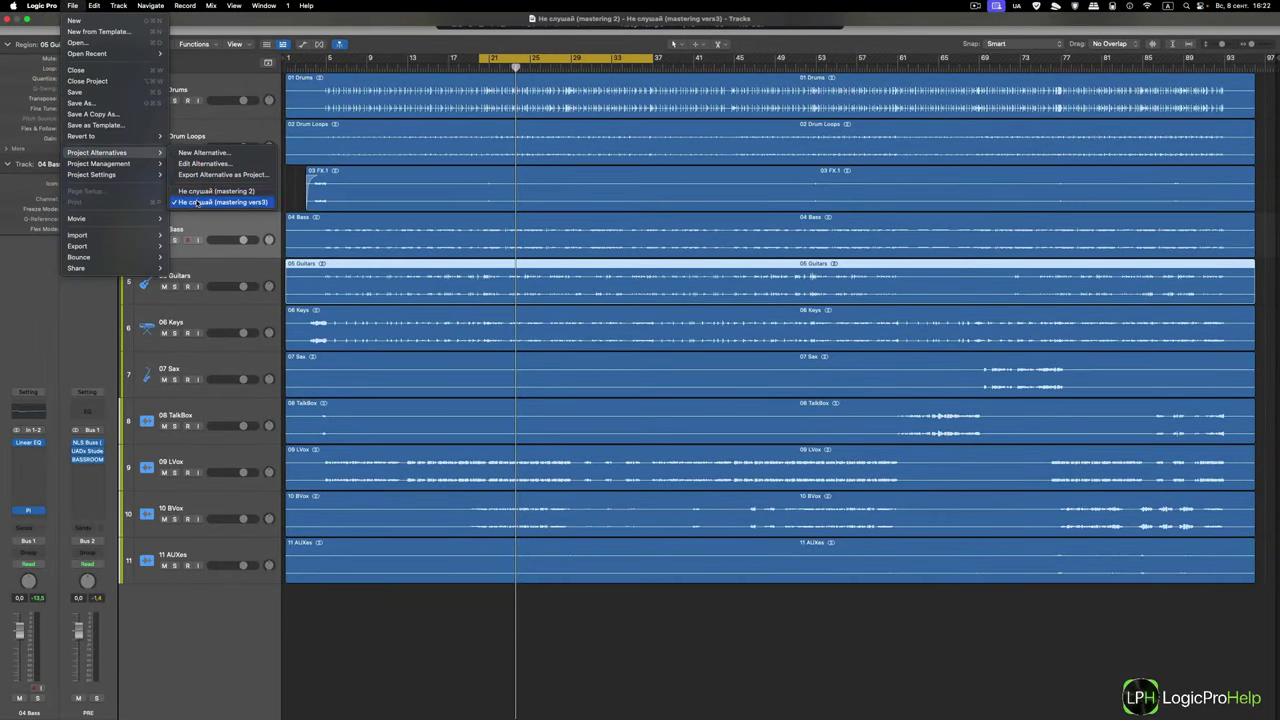
{"action": "left_click", "coordinate": [491, 645]}
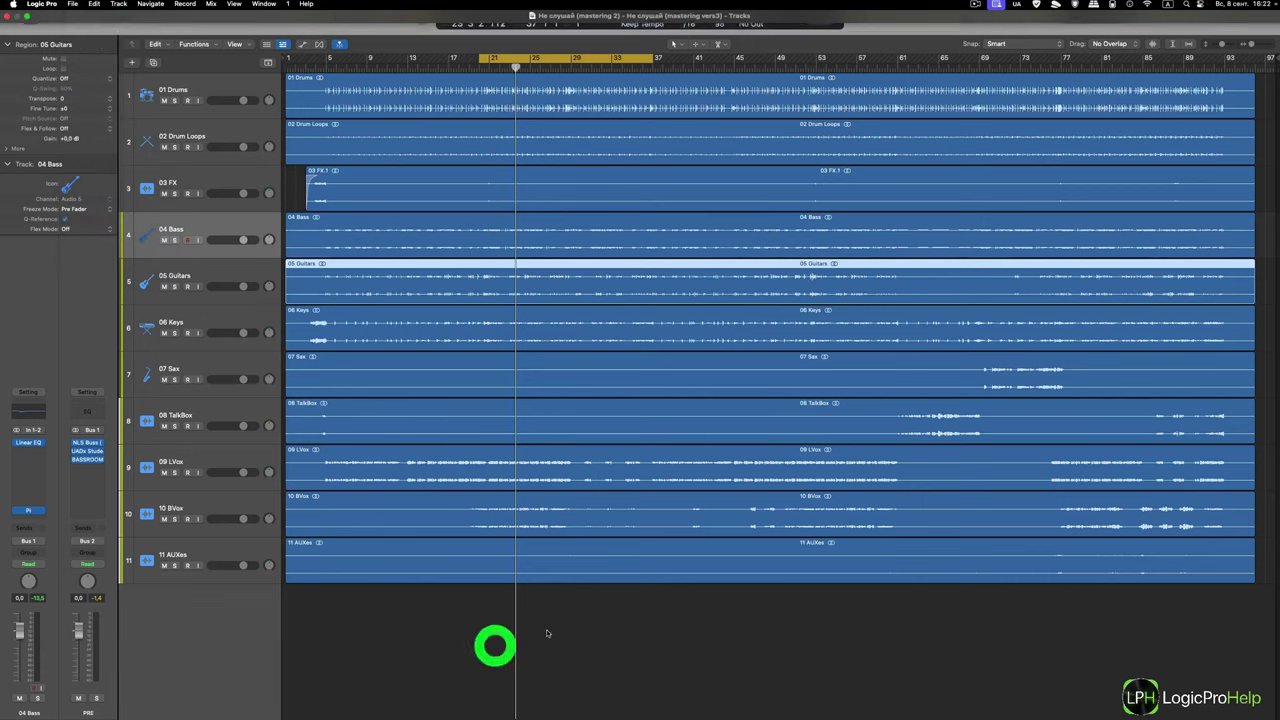
Return to Finder and align the package contents window side by side with the project folder window.
{"action": "key", "text": "ctrl+Left"}
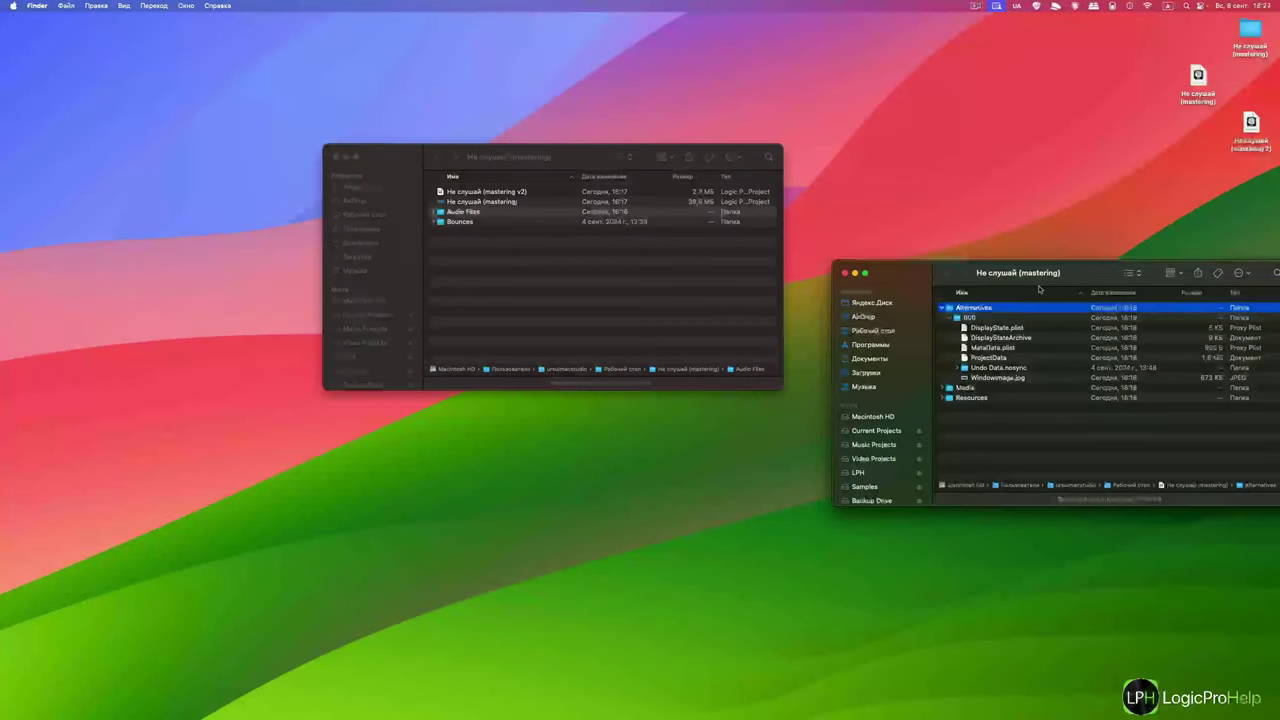
{"action": "left_click_drag", "start_coordinate": [979, 264], "coordinate": [931, 157]}
{"action": "left_click_drag", "start_coordinate": [566, 158], "coordinate": [548, 162]}
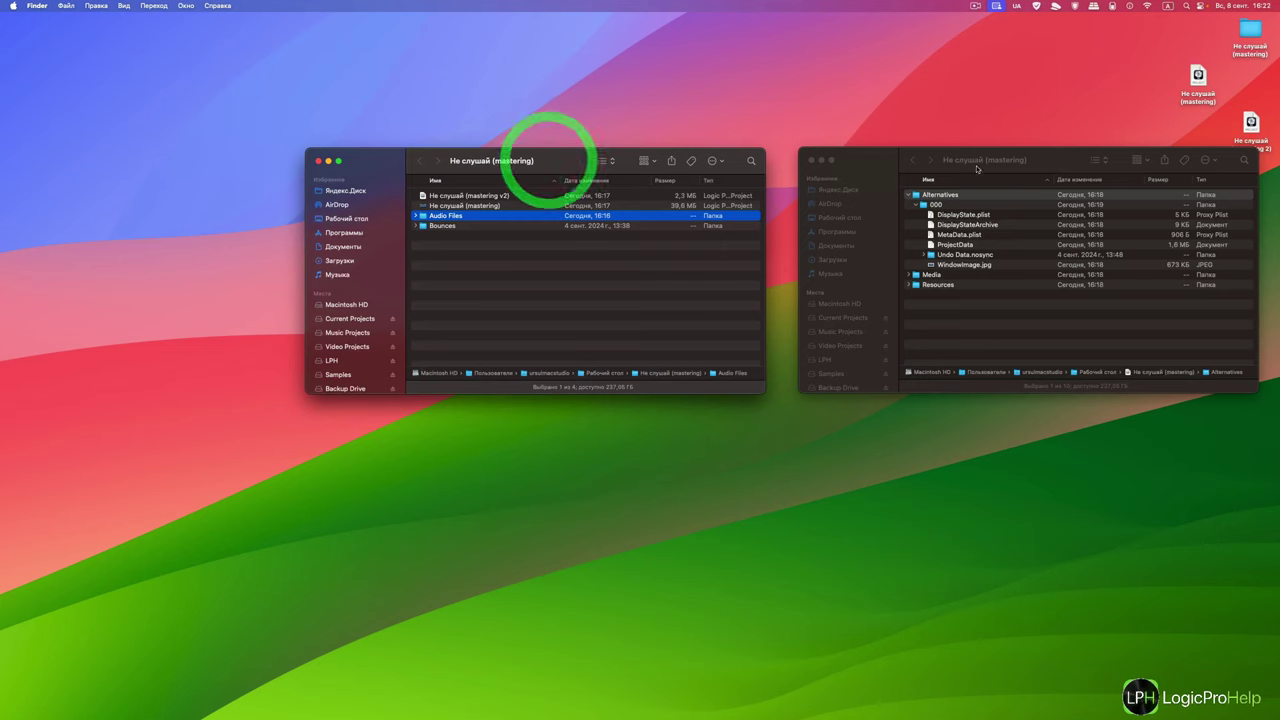
{"action": "left_click_drag", "start_coordinate": [994, 161], "coordinate": [974, 163]}
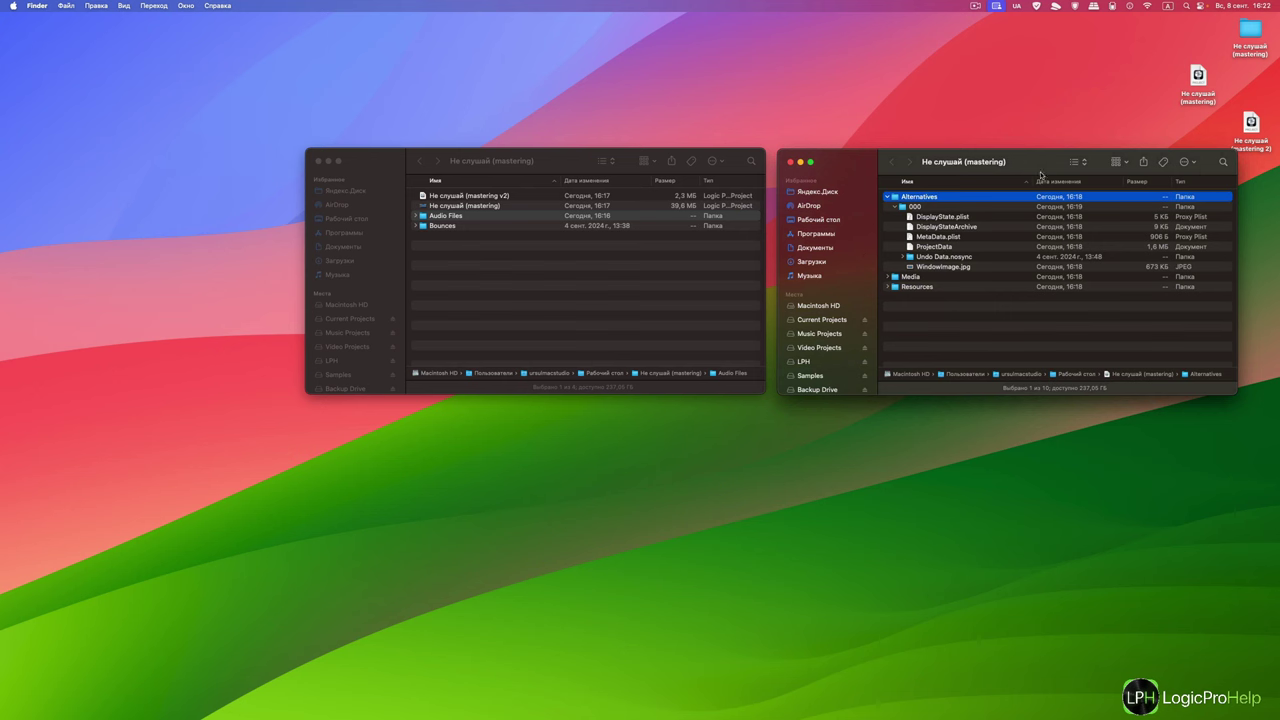
Highlight the Не слушай (mastering) package on the Desktop and both project files in the folder window to compare the two structures.
{"action": "left_click_drag", "start_coordinate": [1179, 91], "coordinate": [1198, 36]}
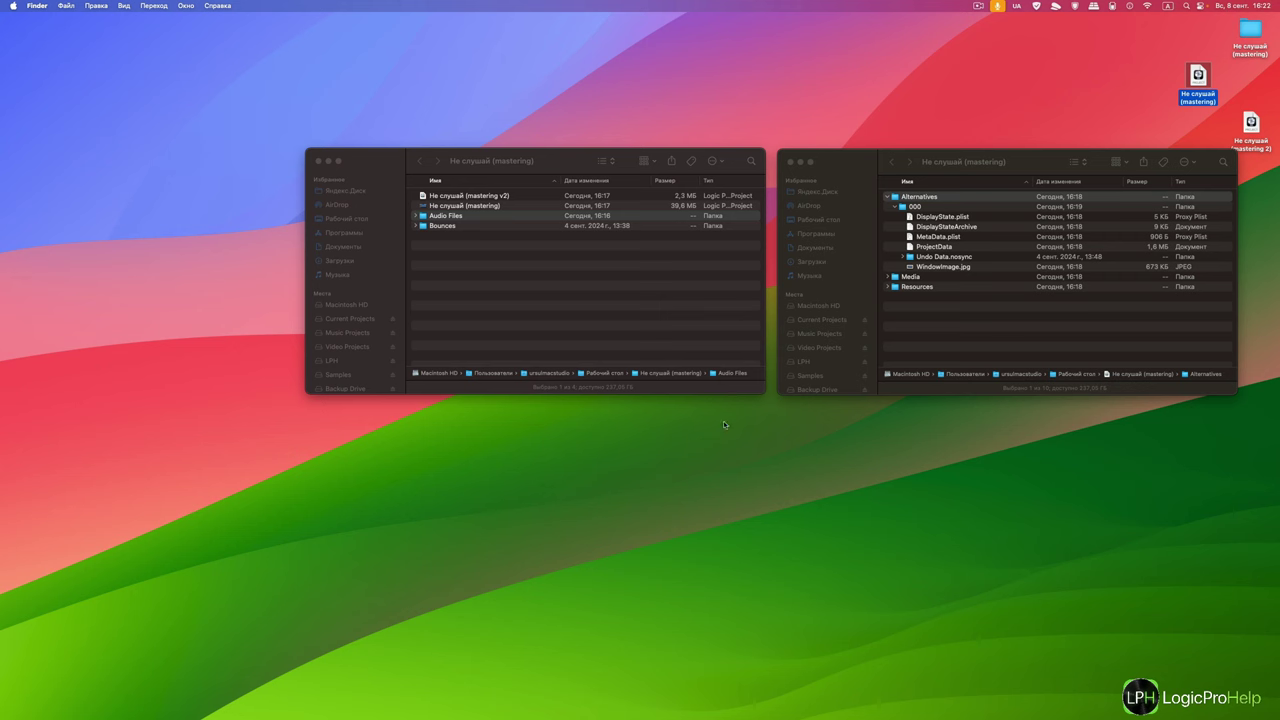
{"action": "left_click", "coordinate": [893, 168]}
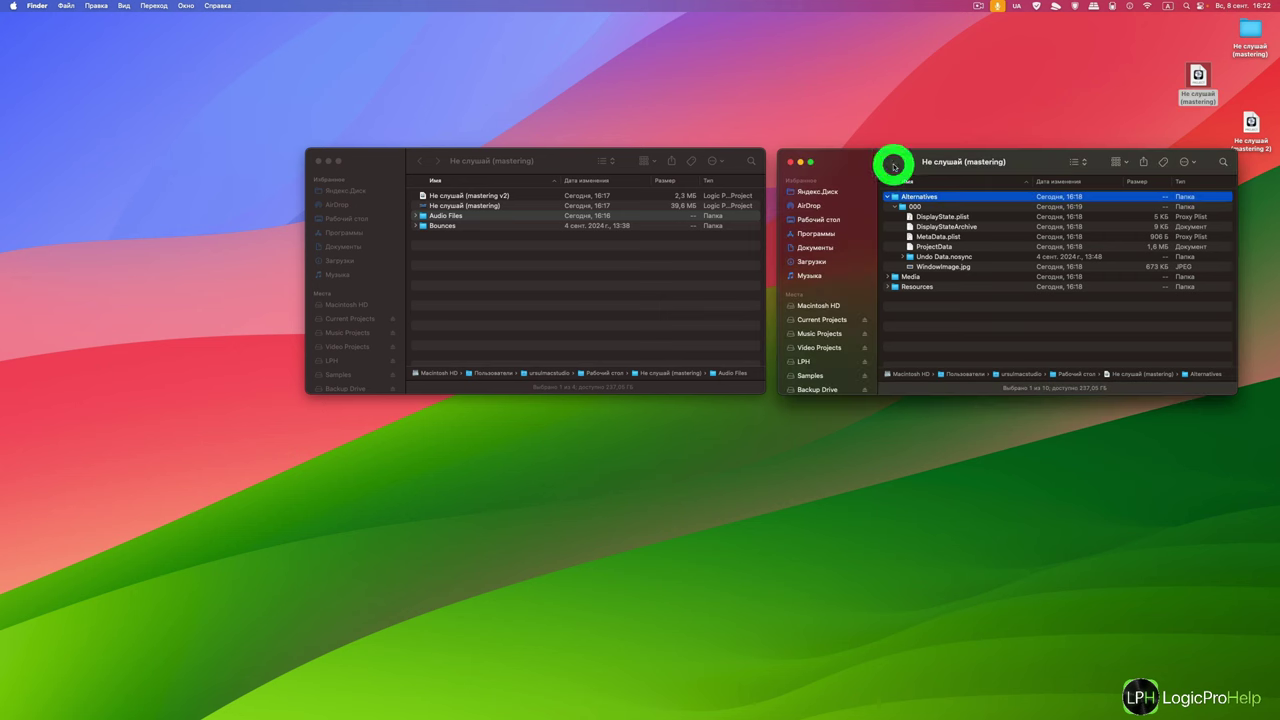
{"action": "left_click", "coordinate": [470, 267]}
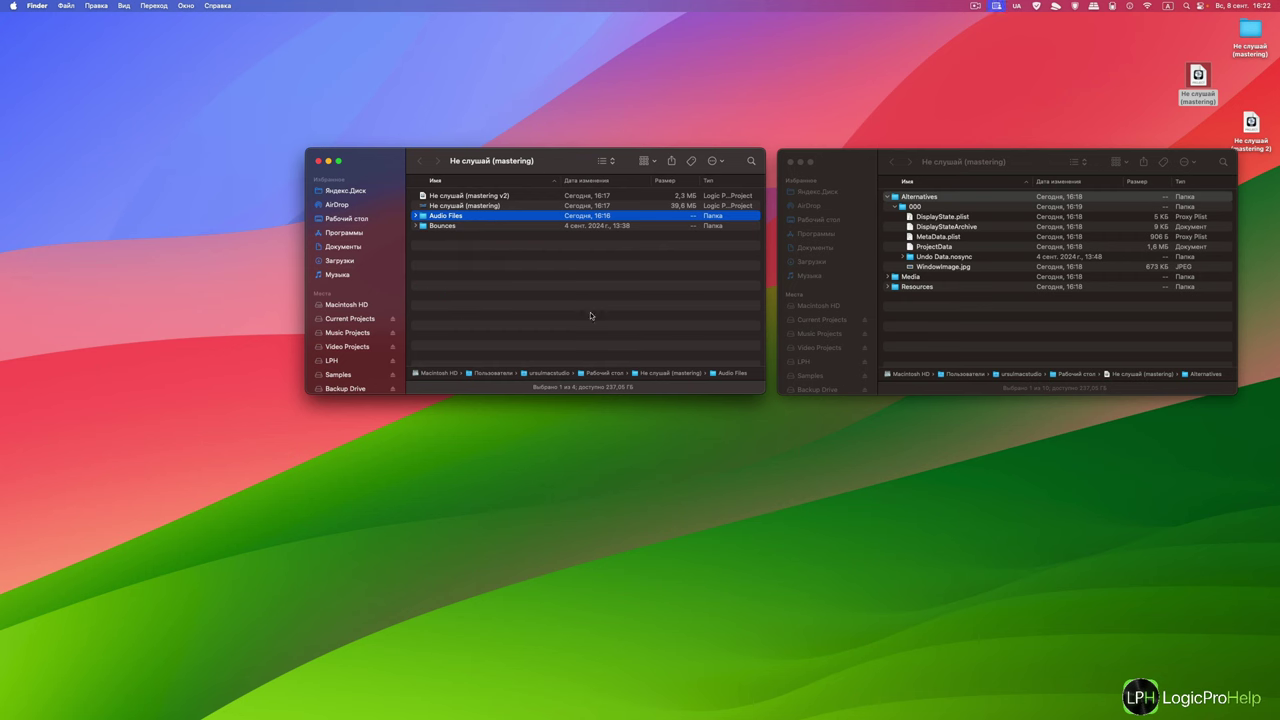
{"action": "left_click", "coordinate": [505, 205]}
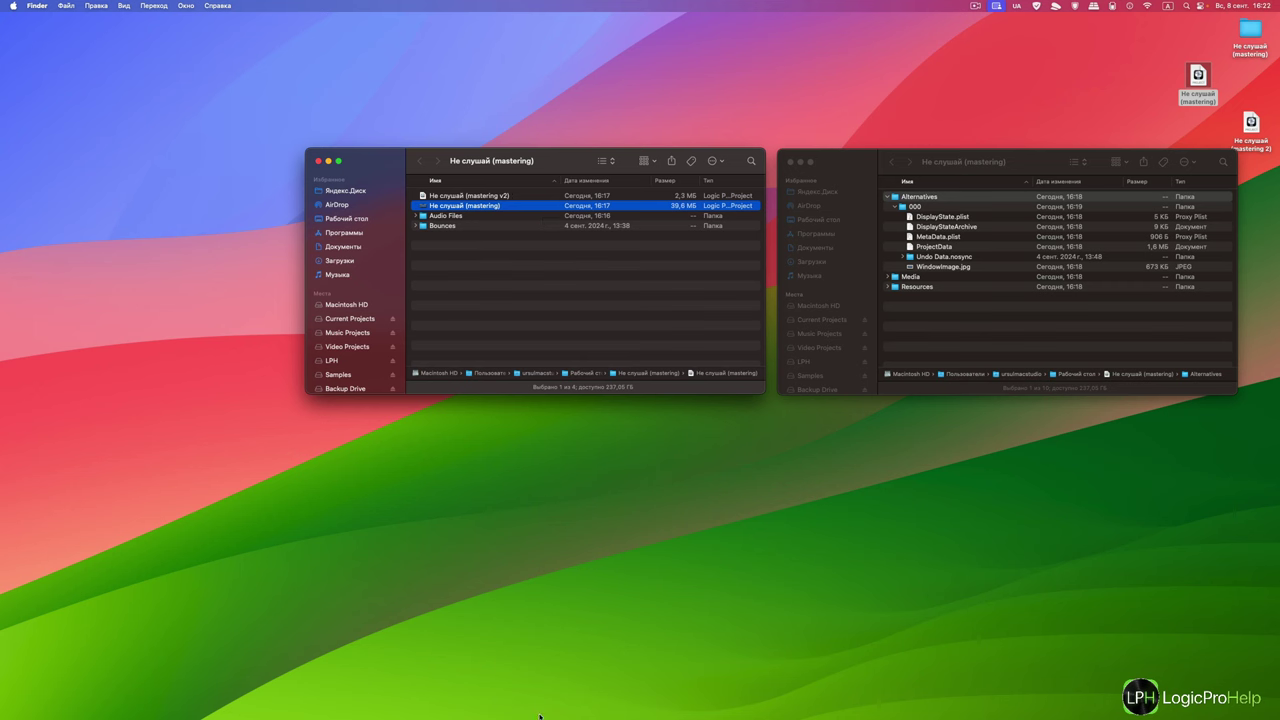
{"action": "left_click", "coordinate": [502, 197]}
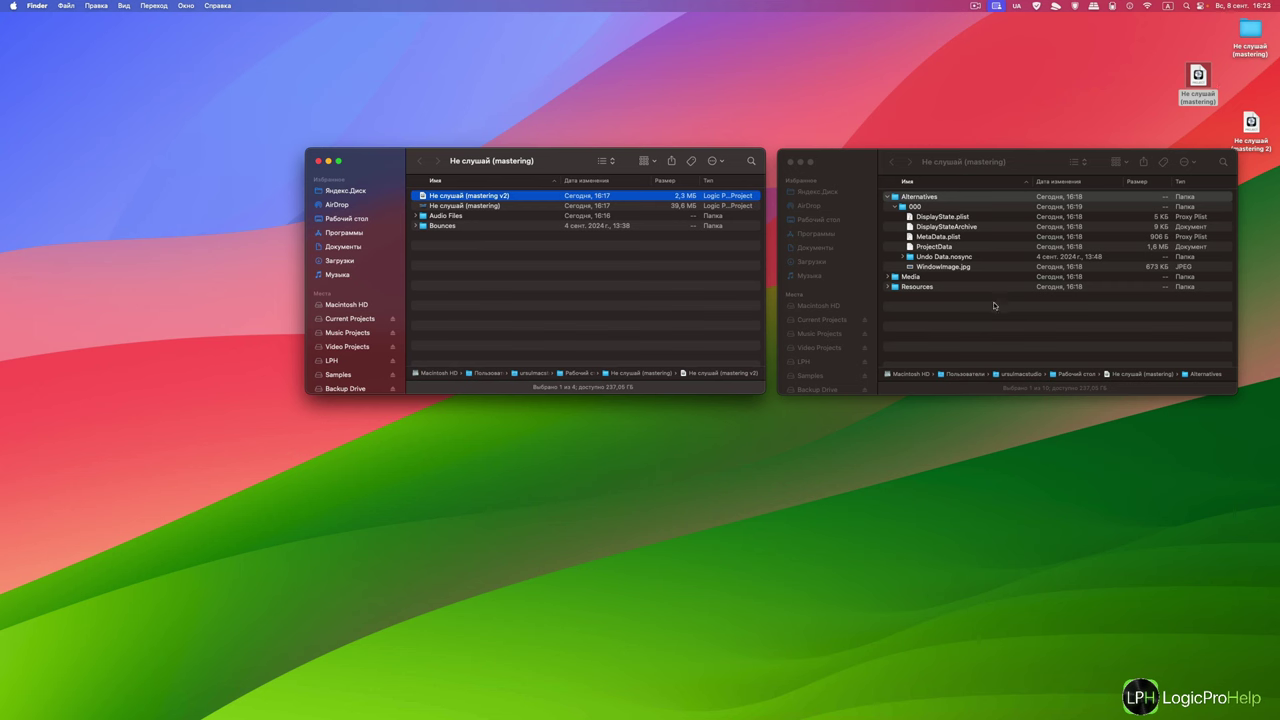
{"action": "left_click", "coordinate": [1197, 101]}
{"action": "key", "text": "alt"}
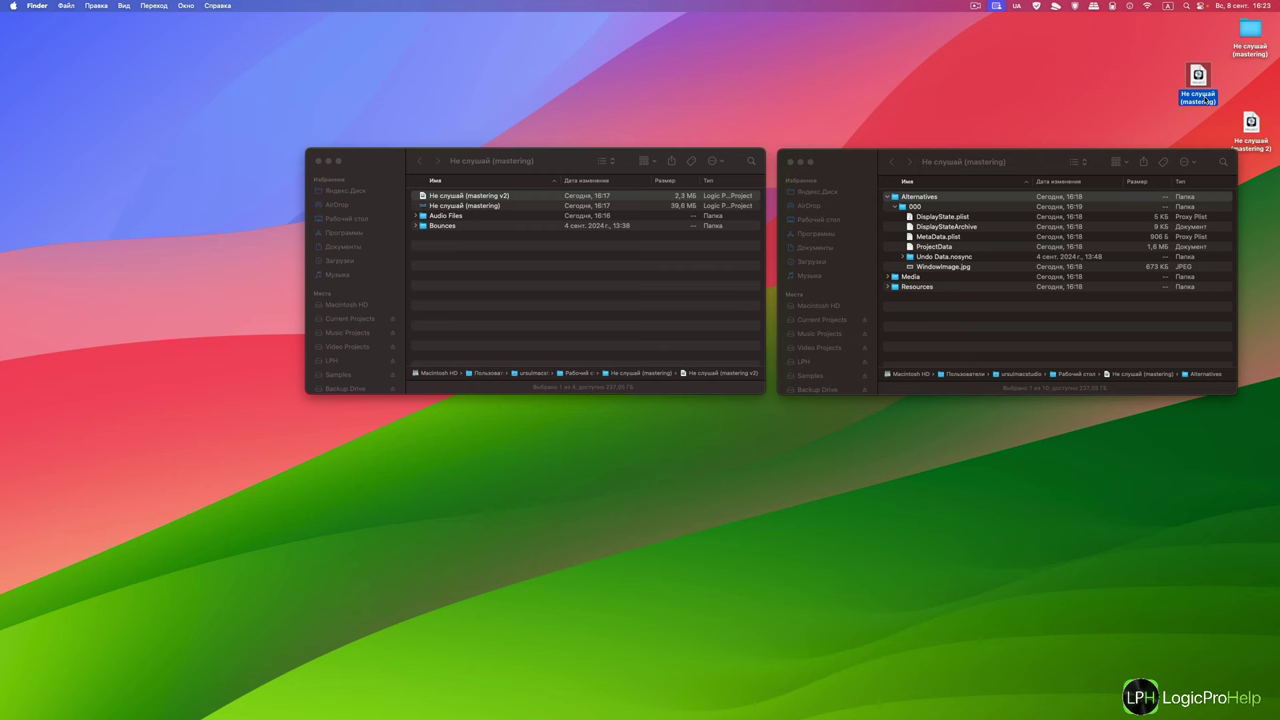
Collapse the Alternatives folder in the package contents window.
{"action": "left_click", "coordinate": [980, 168]}
{"action": "mouse_move", "coordinate": [995, 166]}
{"action": "left_mouse_down"}
{"action": "mouse_move", "coordinate": [1007, 167]}
{"action": "mouse_move", "coordinate": [993, 165]}
{"action": "left_mouse_up"}
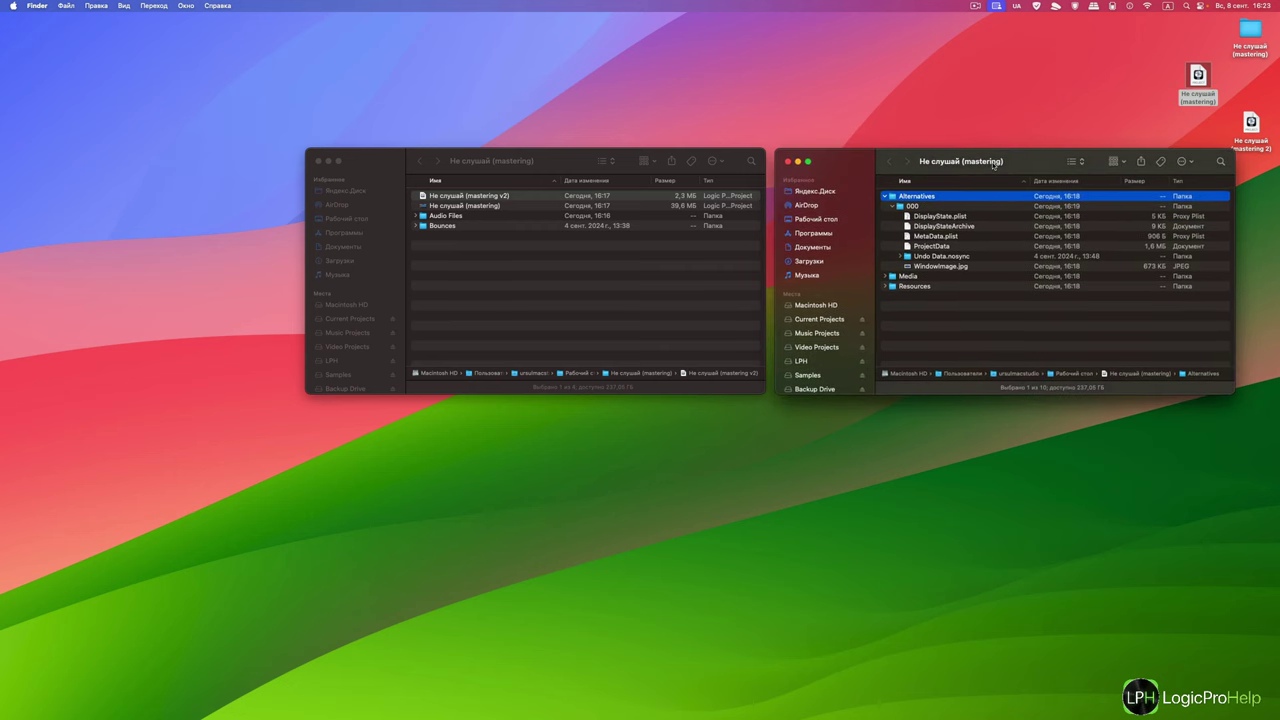
{"action": "left_click", "coordinate": [885, 197]}
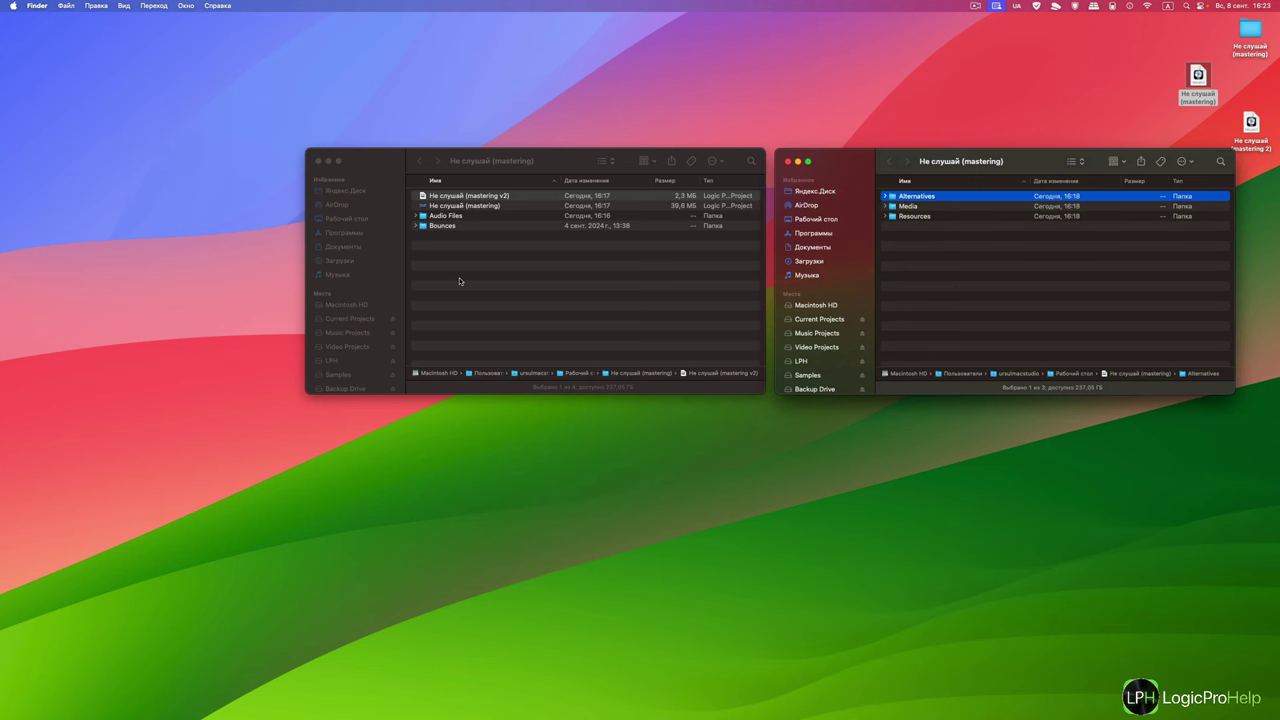
Close the package contents window and the project folder window.
{"action": "left_click", "coordinate": [481, 245]}
{"action": "left_click_drag", "start_coordinate": [521, 165], "coordinate": [517, 165]}
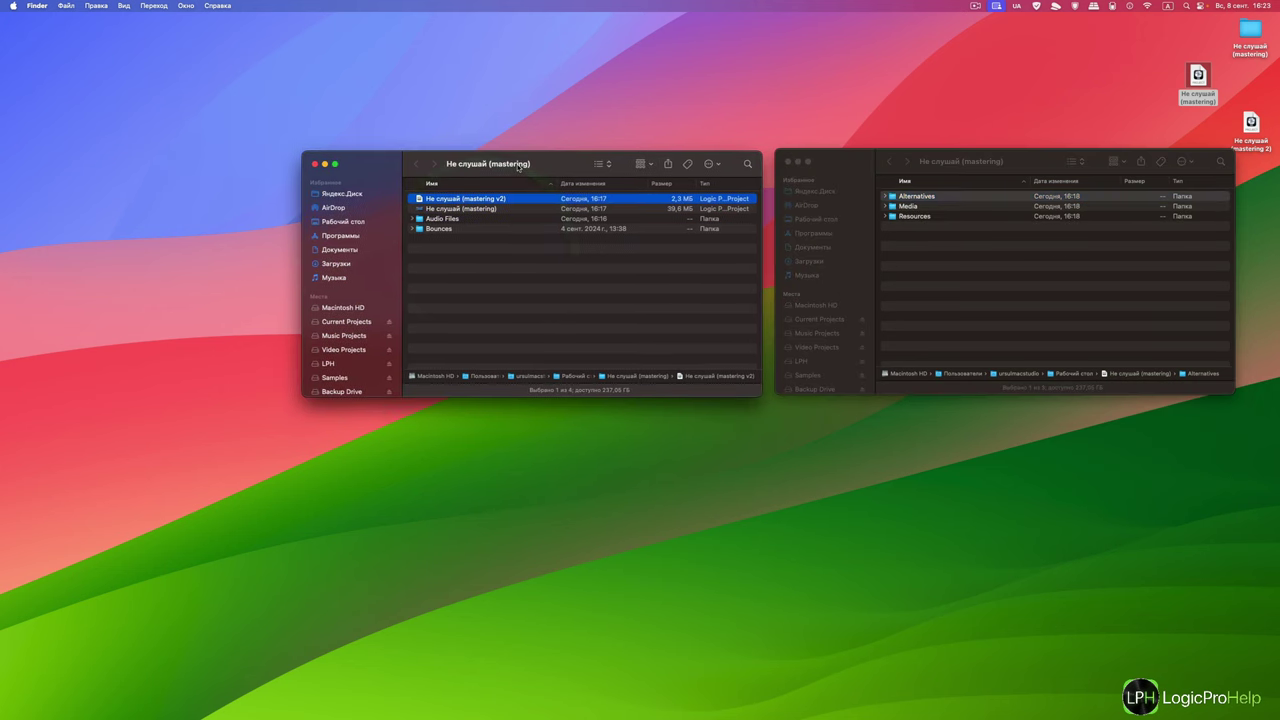
{"action": "left_click", "coordinate": [975, 275]}
{"action": "left_click", "coordinate": [787, 161]}
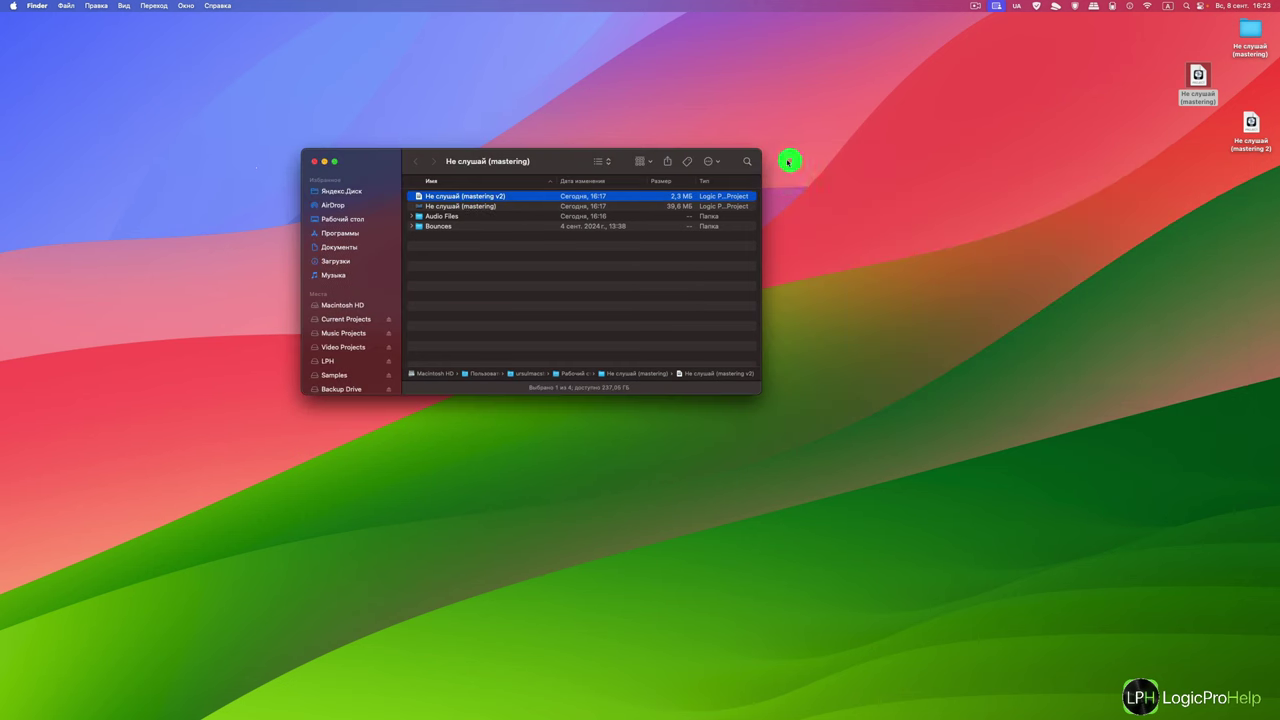
{"action": "left_click", "coordinate": [313, 161]}
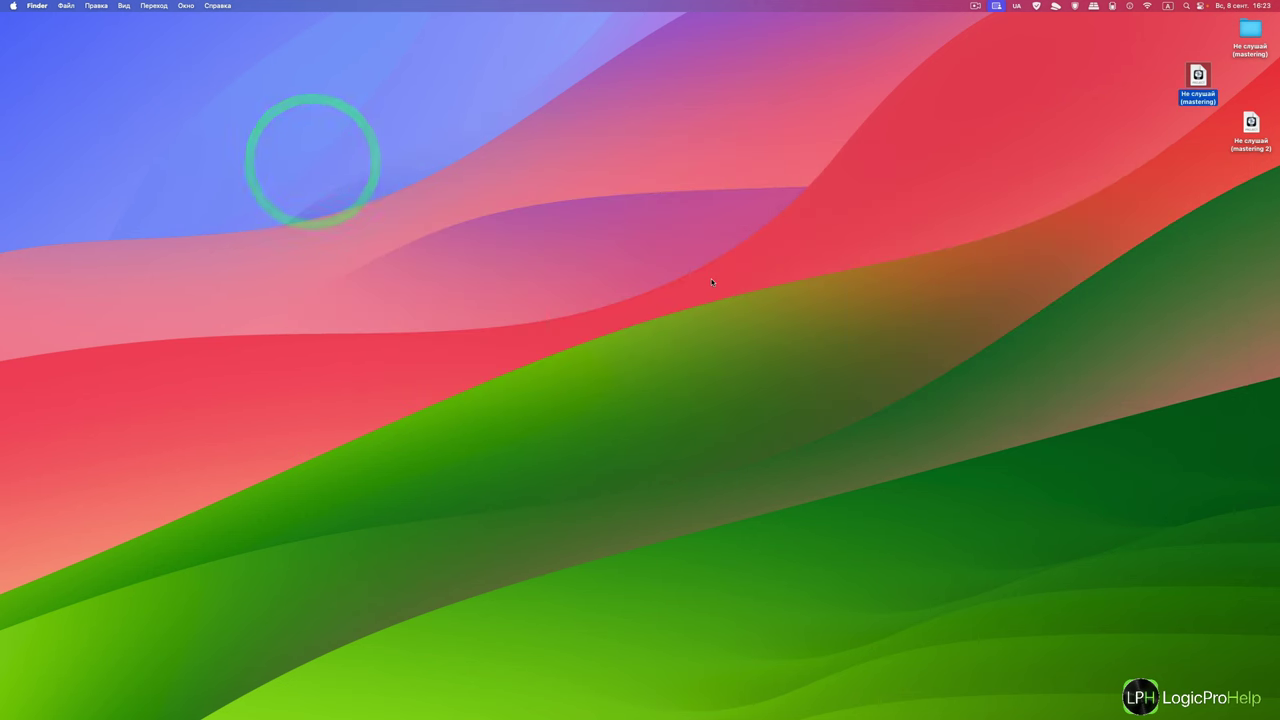